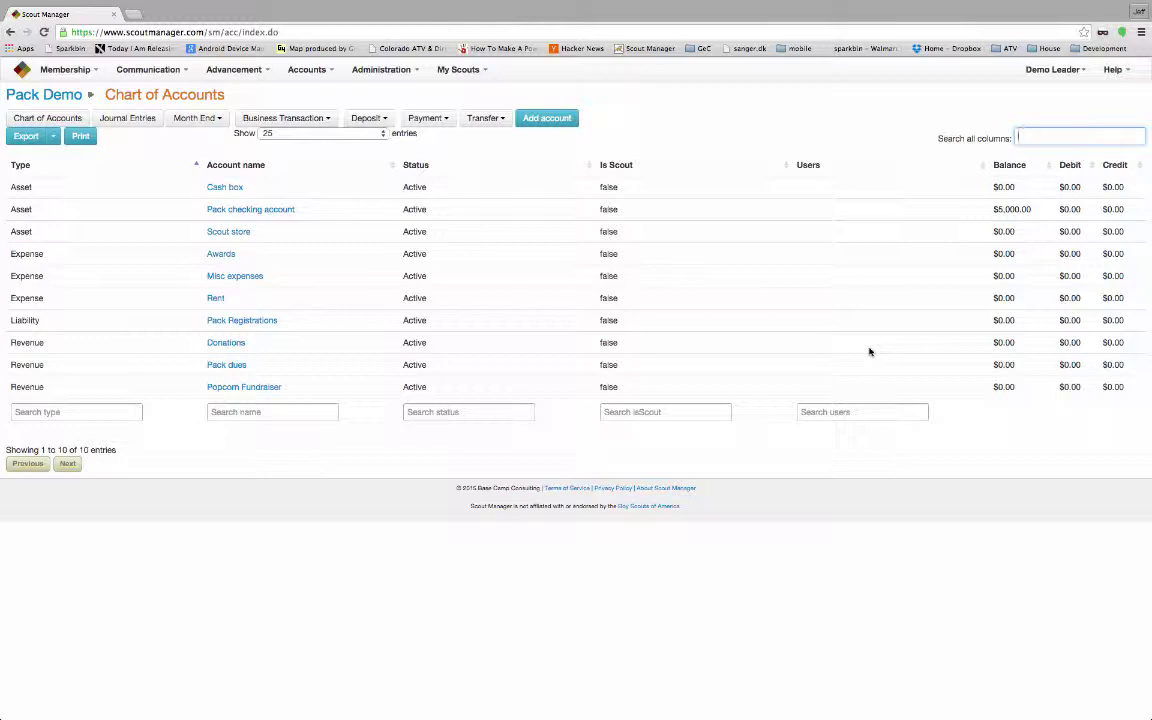
Create and save a Liability account named 'Summer Camp Payable'.
{"action": "left_click", "coordinate": [548, 119]}
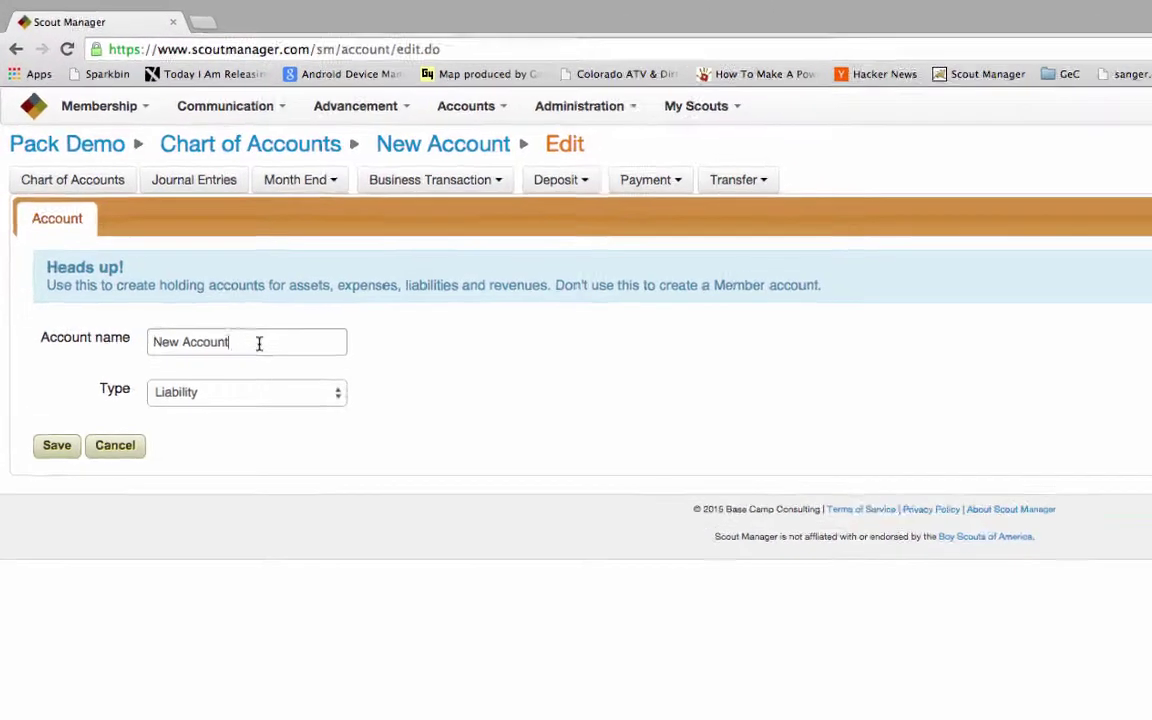
{"action": "triple_click", "coordinate": [176, 233]}
{"action": "type", "text": "Summer Camp Payable"}
{"action": "key", "text": "Tab"}
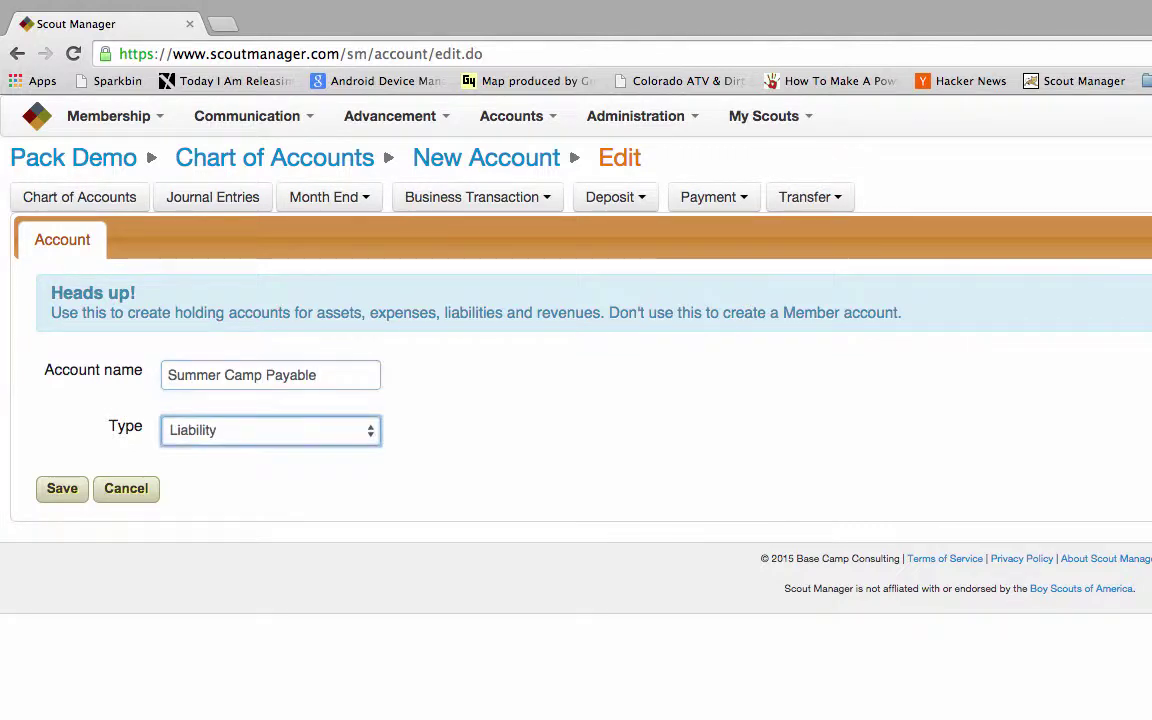
{"action": "left_click", "coordinate": [61, 489]}
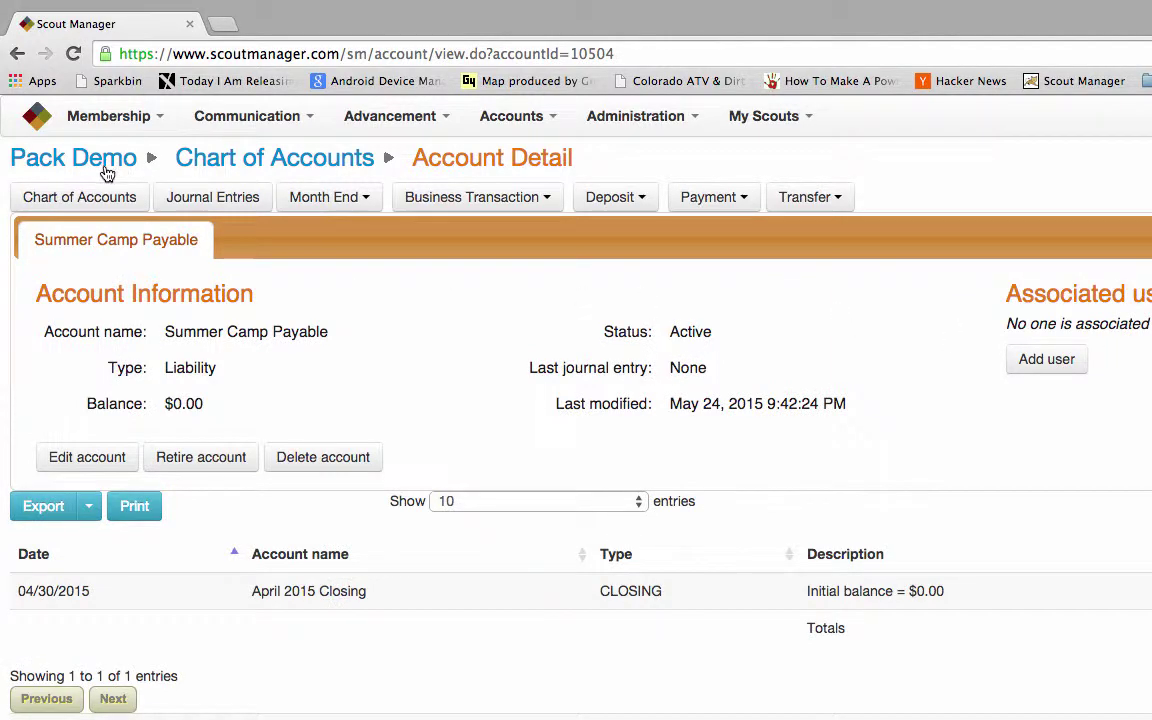
Add a 'Summer Camp Expense' account of type Expense and save it.
{"action": "left_click", "coordinate": [80, 190]}
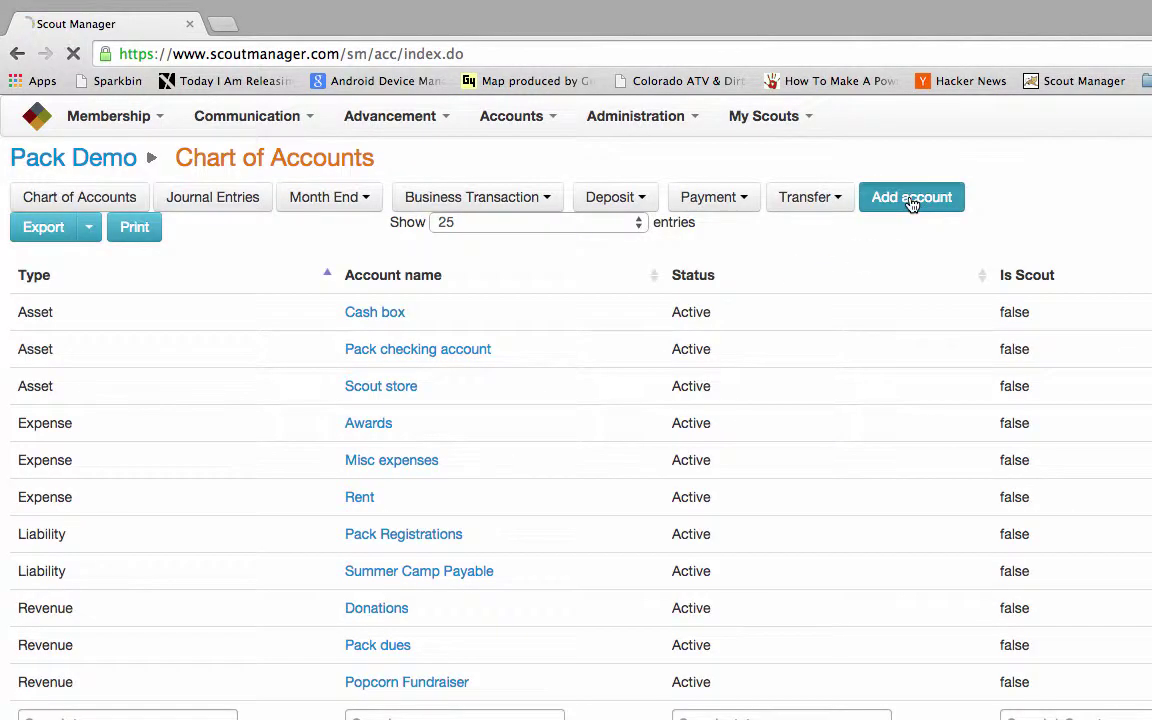
{"action": "left_click", "coordinate": [913, 198]}
{"action": "triple_click", "coordinate": [291, 377]}
{"action": "type", "text": "Summer Camp Expense"}
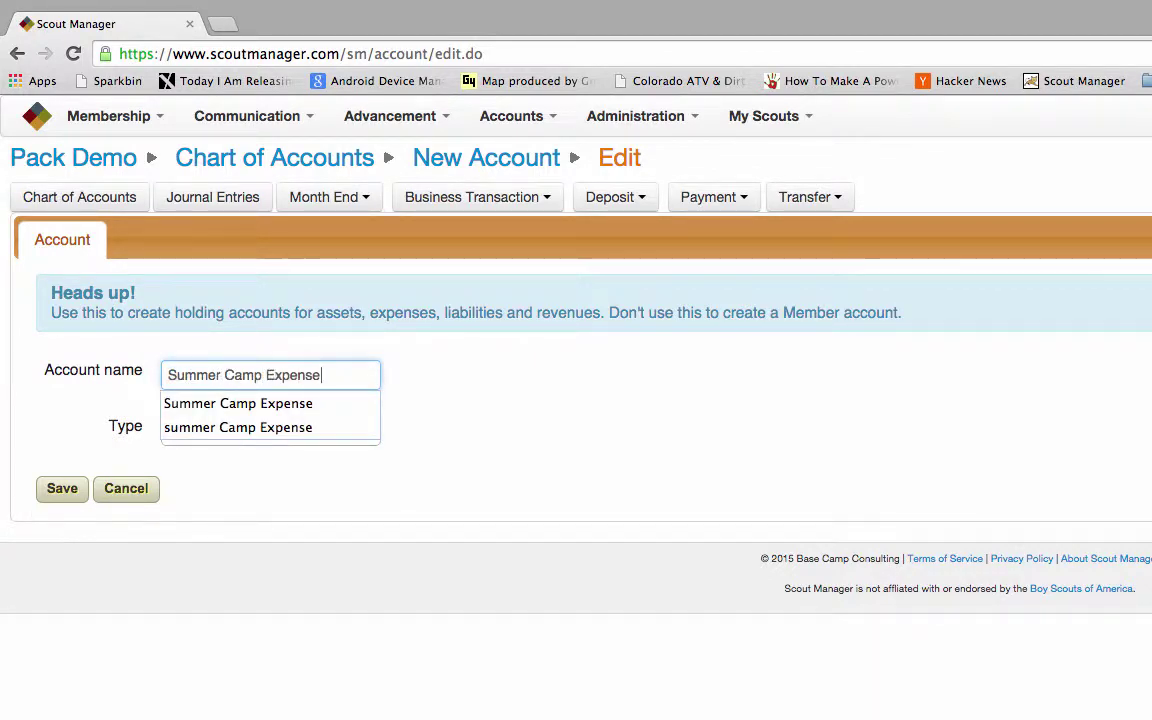
{"action": "key", "text": "Tab"}
{"action": "key", "text": "e"}
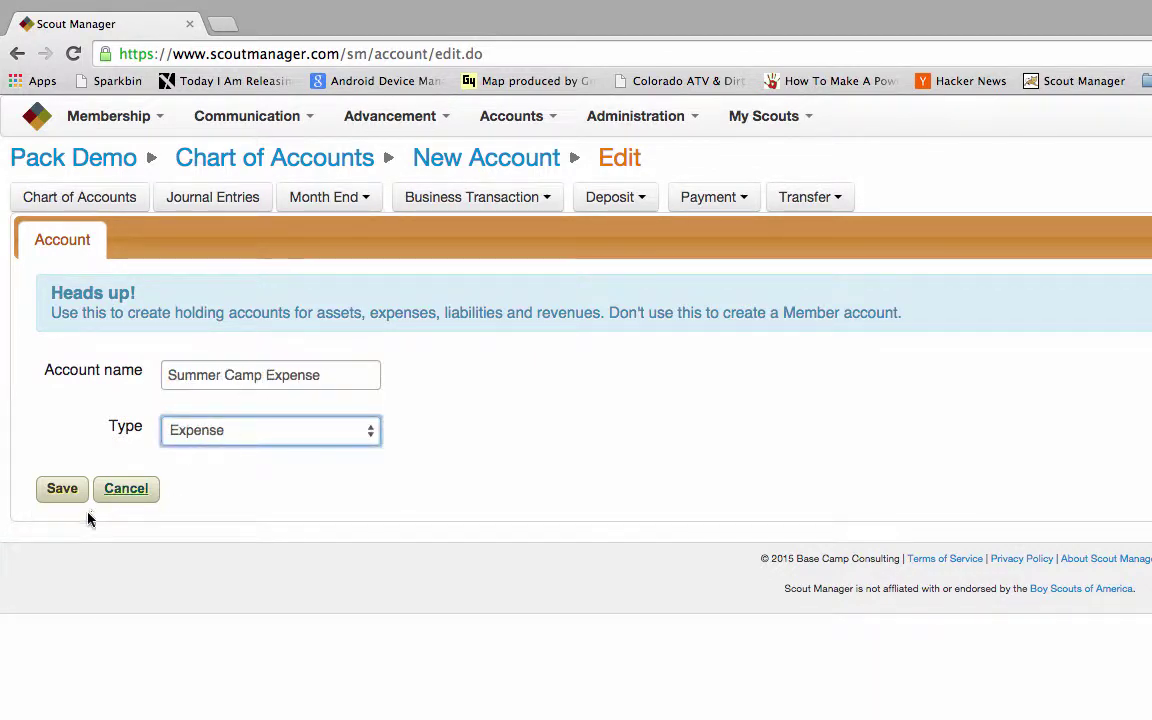
{"action": "left_click", "coordinate": [62, 490]}
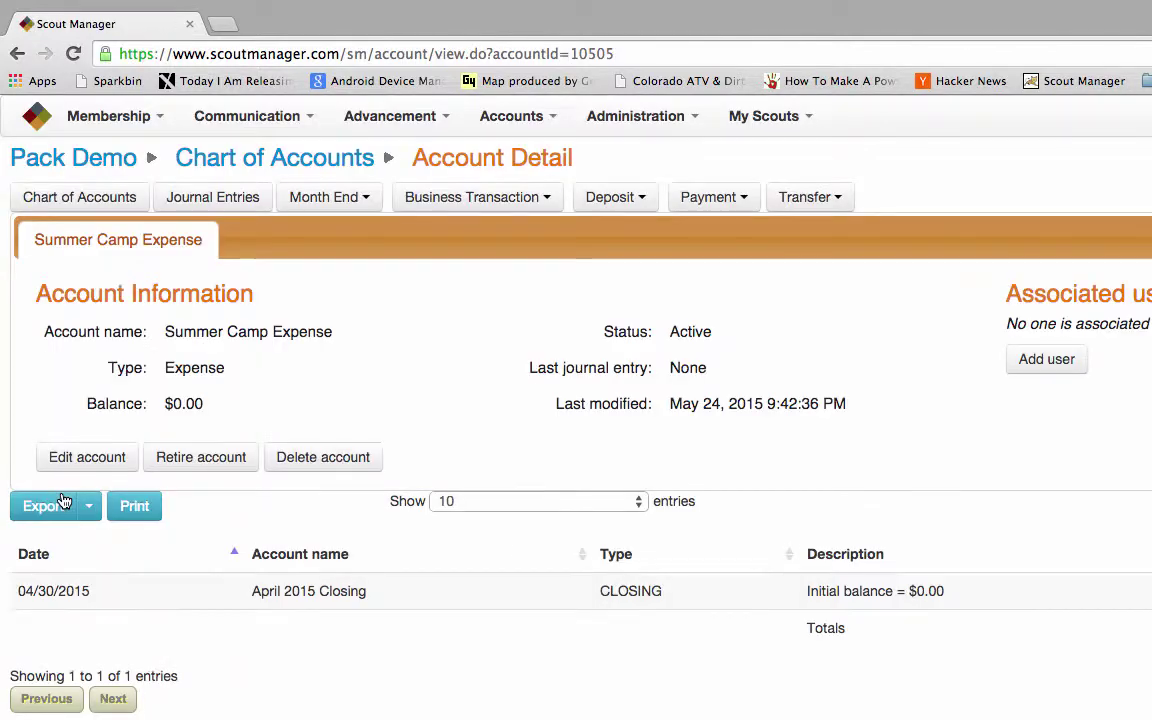
Add a 'Summer Camp Revenue' account of type Revenue and save it.
{"action": "left_click", "coordinate": [75, 197]}
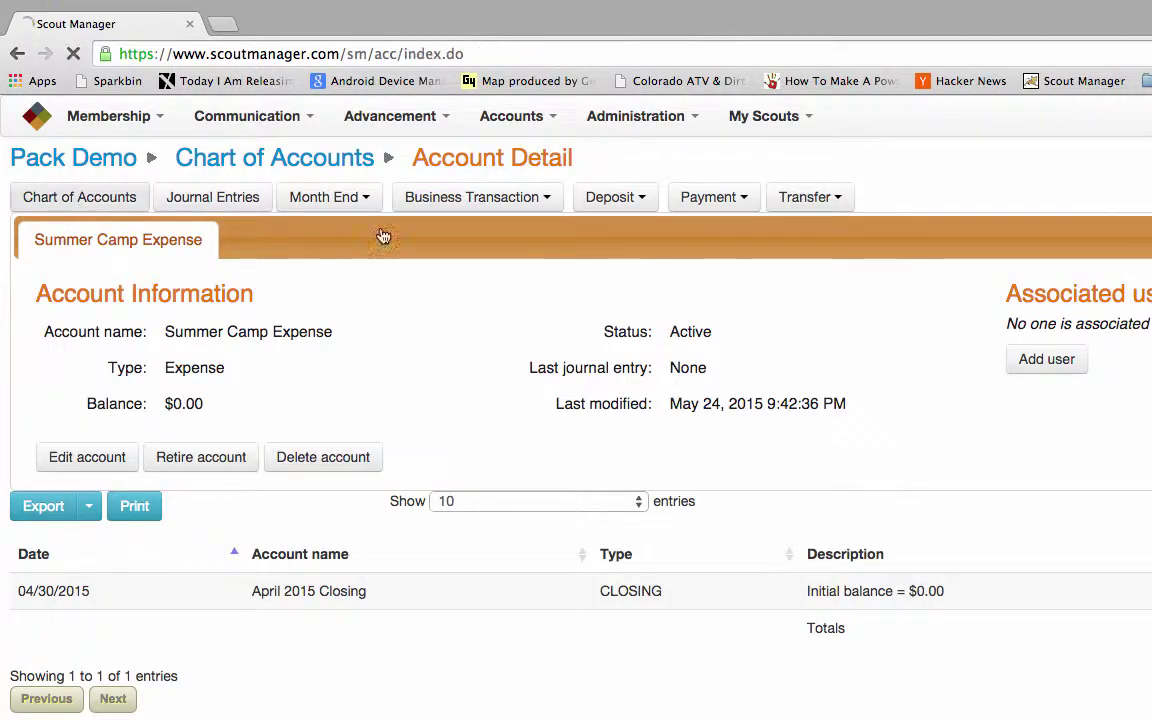
{"action": "left_click", "coordinate": [912, 197]}
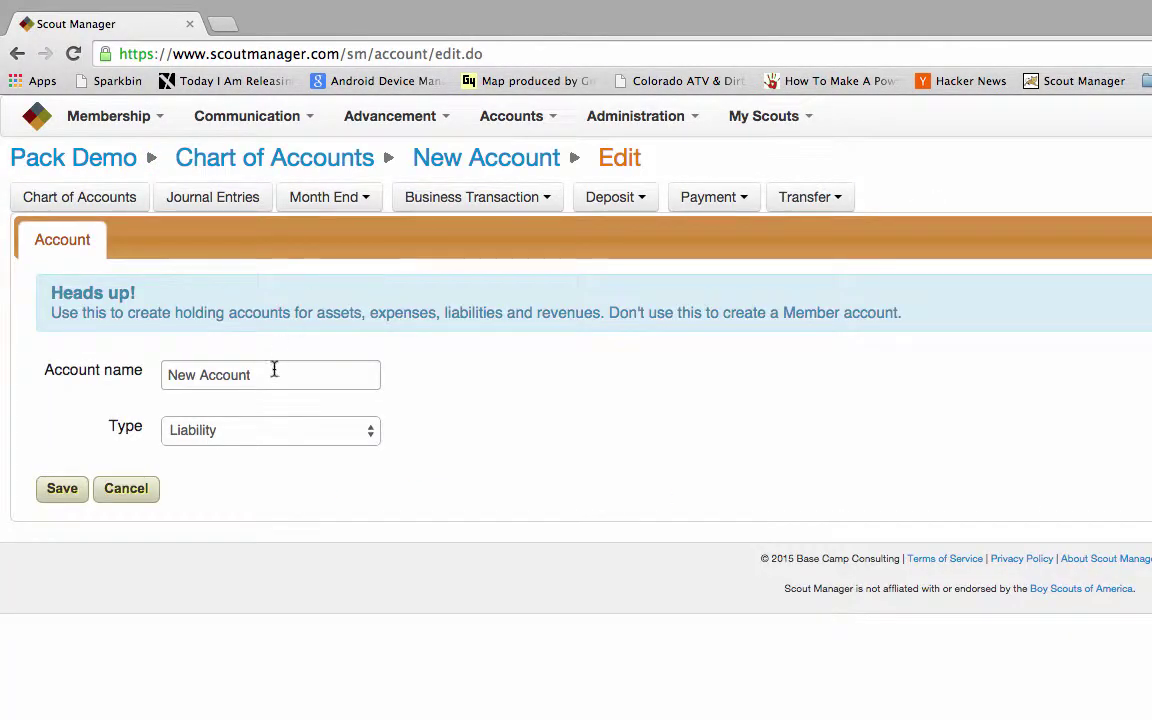
{"action": "triple_click", "coordinate": [273, 379]}
{"action": "type", "text": "Sum"}
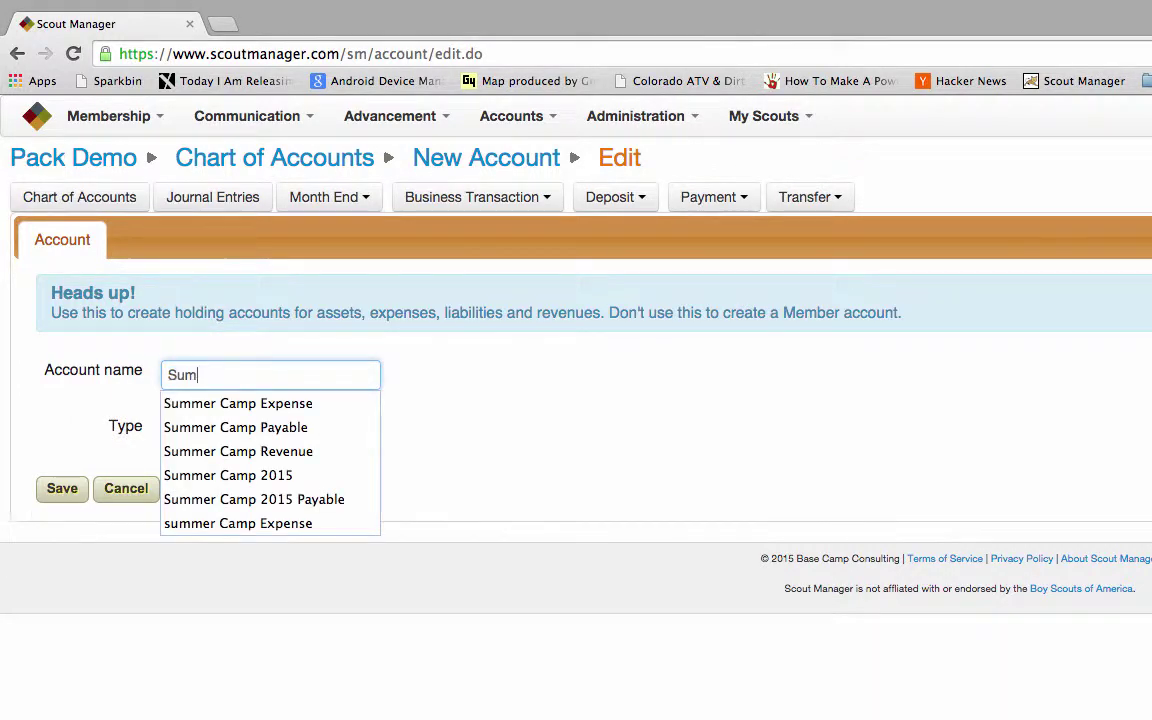
{"action": "type", "text": "mer Camp Revenue"}
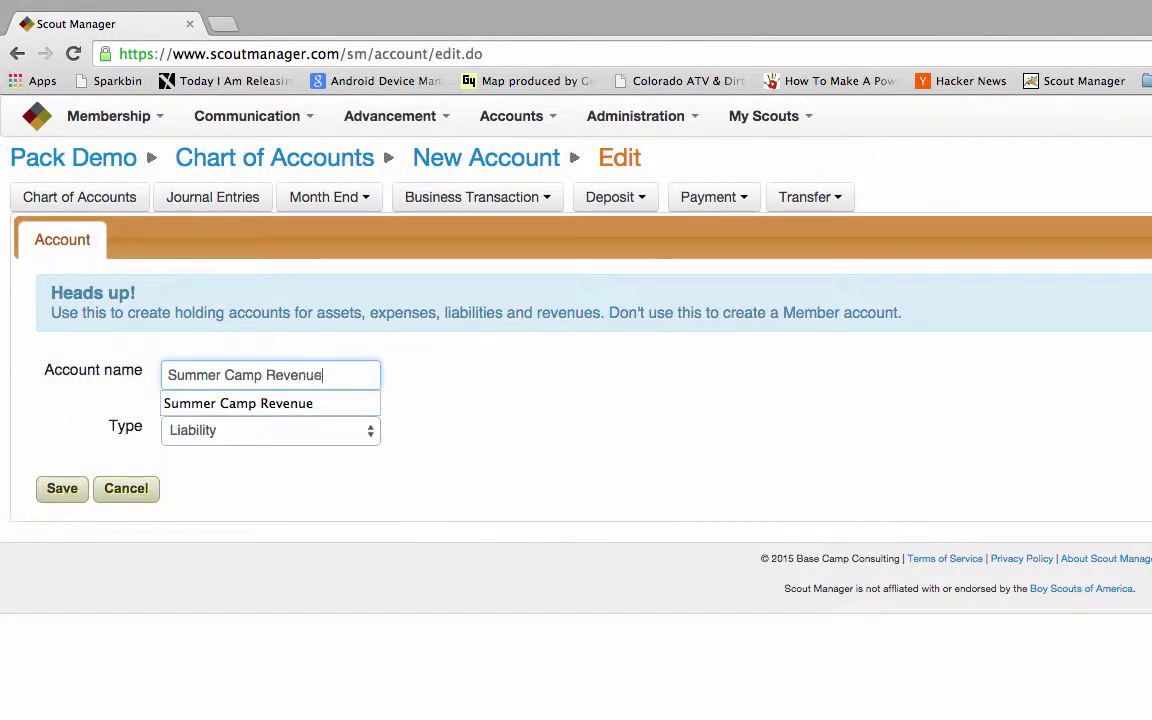
{"action": "key", "text": "Tab"}
{"action": "key", "text": "r"}
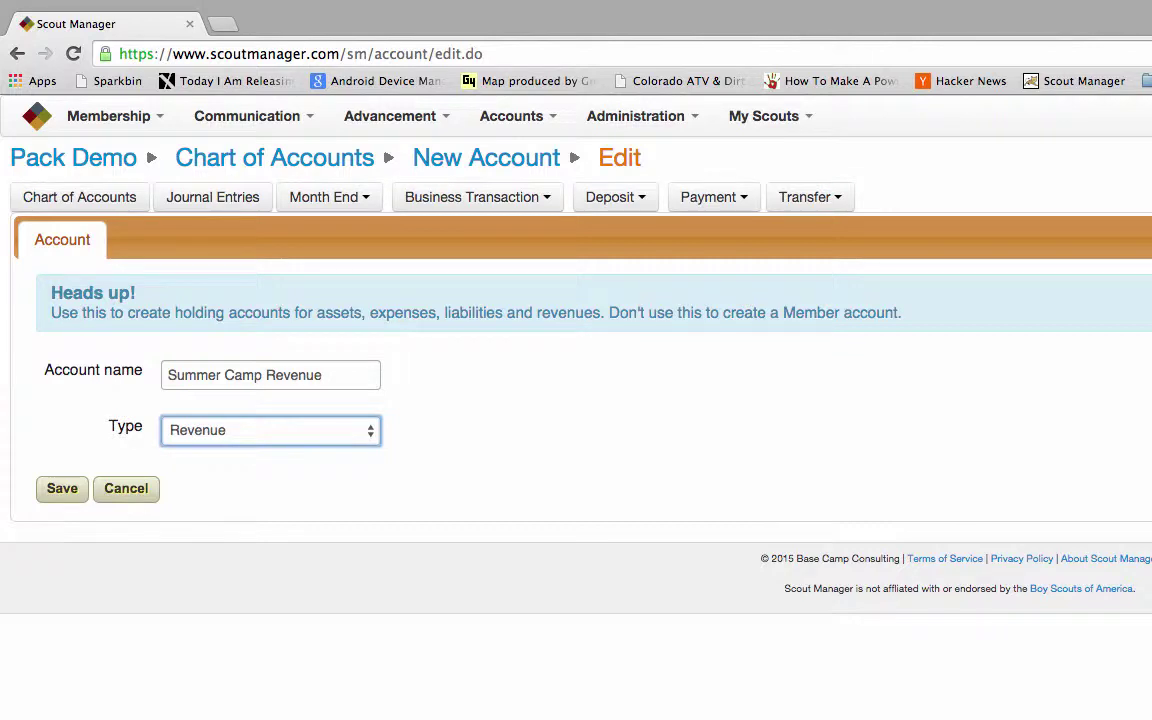
{"action": "left_click", "coordinate": [60, 489]}
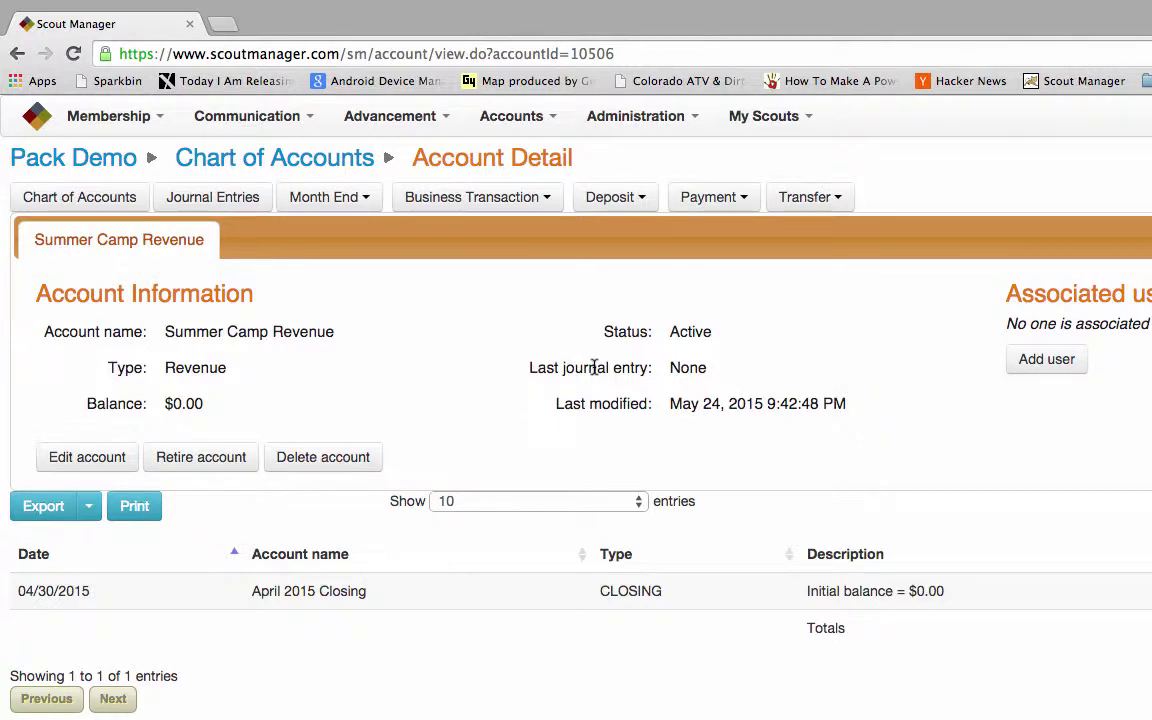
Create a Member-type account named for the first scout and save it.
{"action": "left_click", "coordinate": [112, 195]}
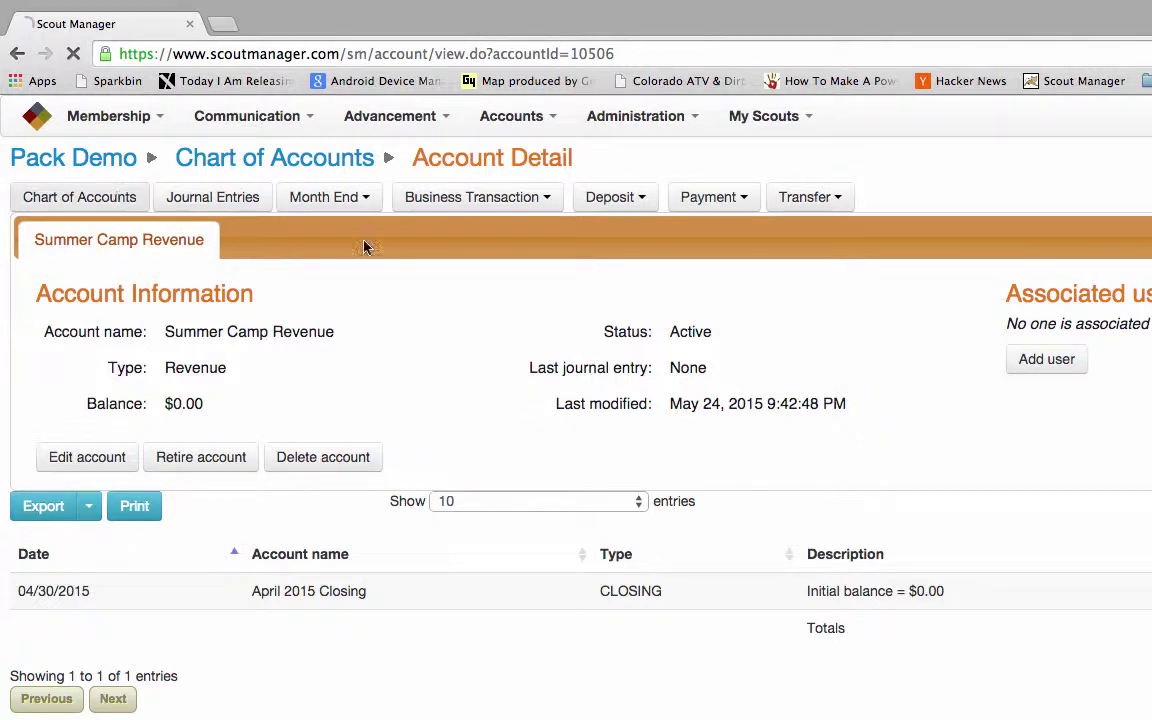
{"action": "left_click", "coordinate": [940, 209]}
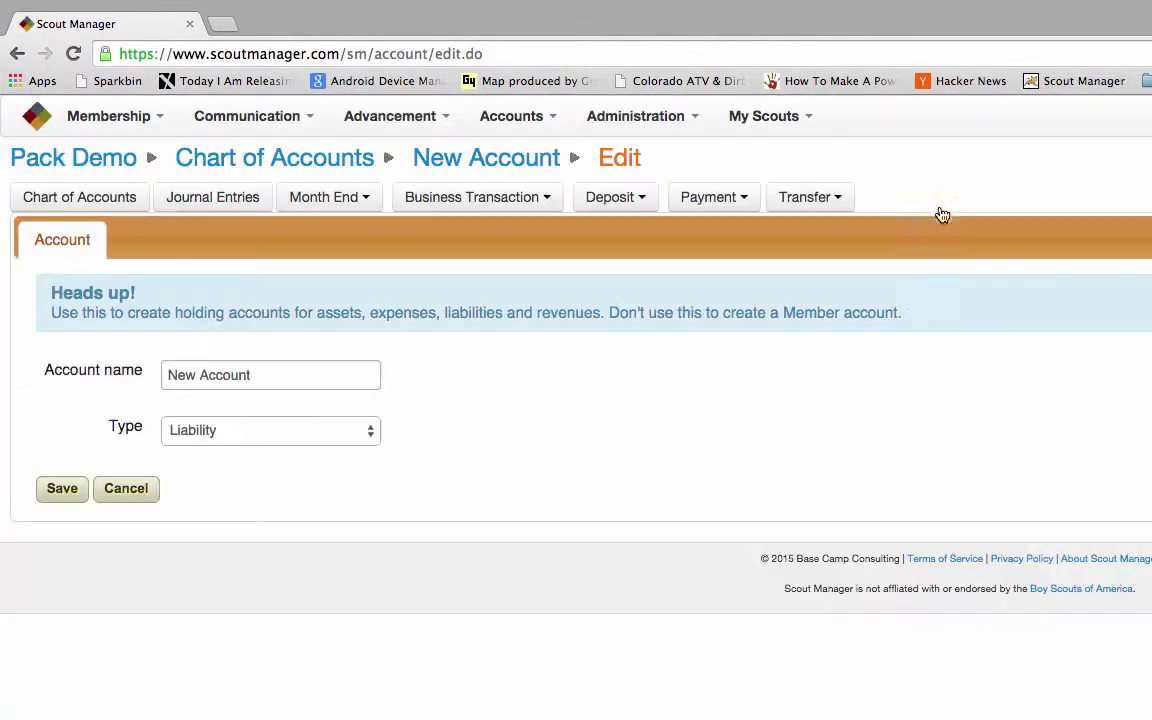
{"action": "triple_click", "coordinate": [287, 377]}
{"action": "type", "text": "Jacob"}
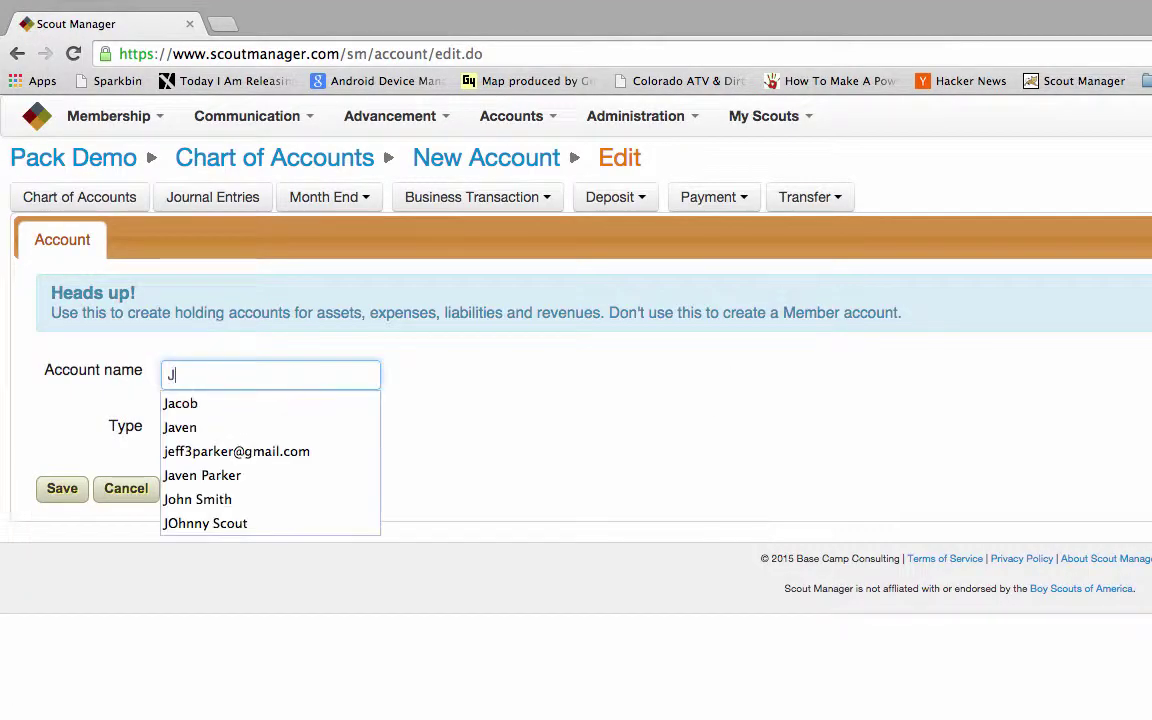
{"action": "key", "text": "Tab"}
{"action": "key", "text": "m"}
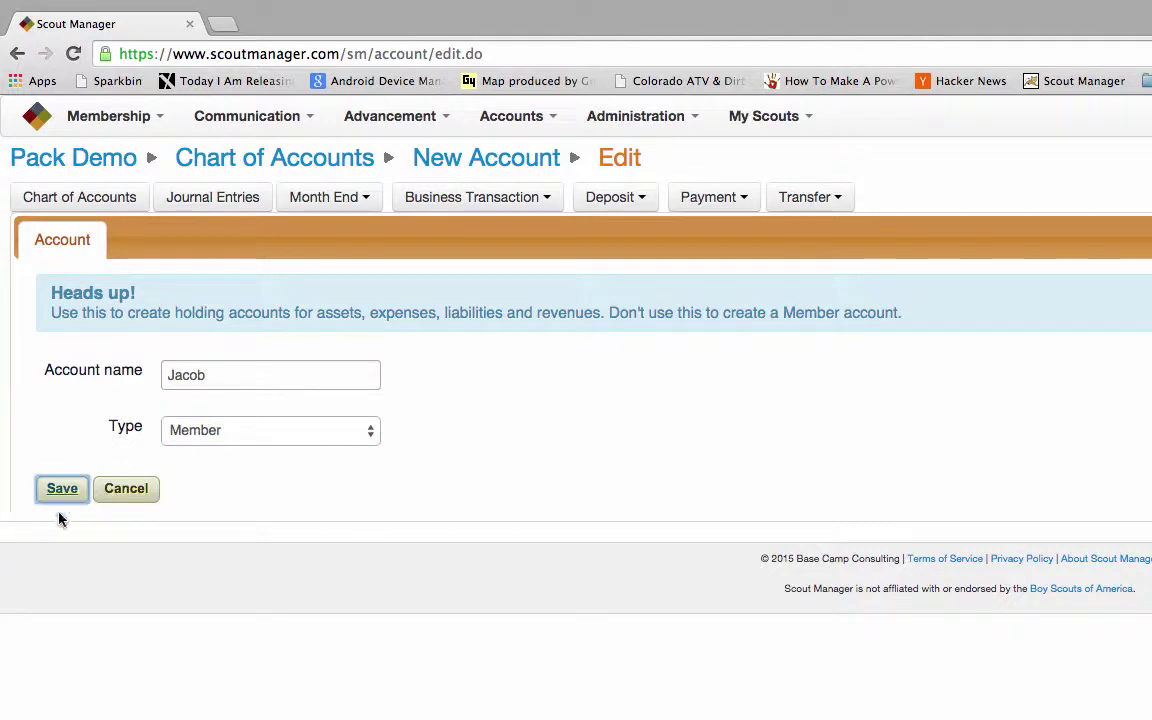
{"action": "left_click", "coordinate": [57, 494]}
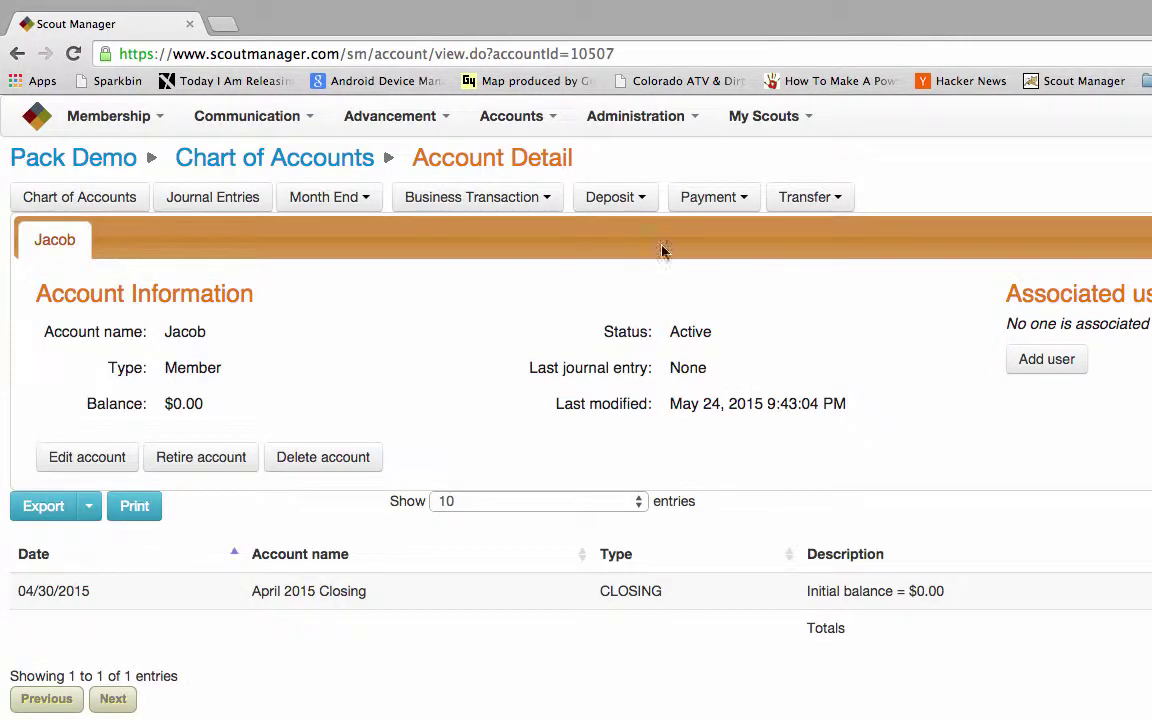
Create a second Member-type account named for the other scout and save it.
{"action": "left_click", "coordinate": [60, 207]}
{"action": "left_click", "coordinate": [884, 198]}
{"action": "triple_click", "coordinate": [298, 380]}
{"action": "type", "text": "Javen"}
{"action": "key", "text": "Tab"}
{"action": "key", "text": "m"}
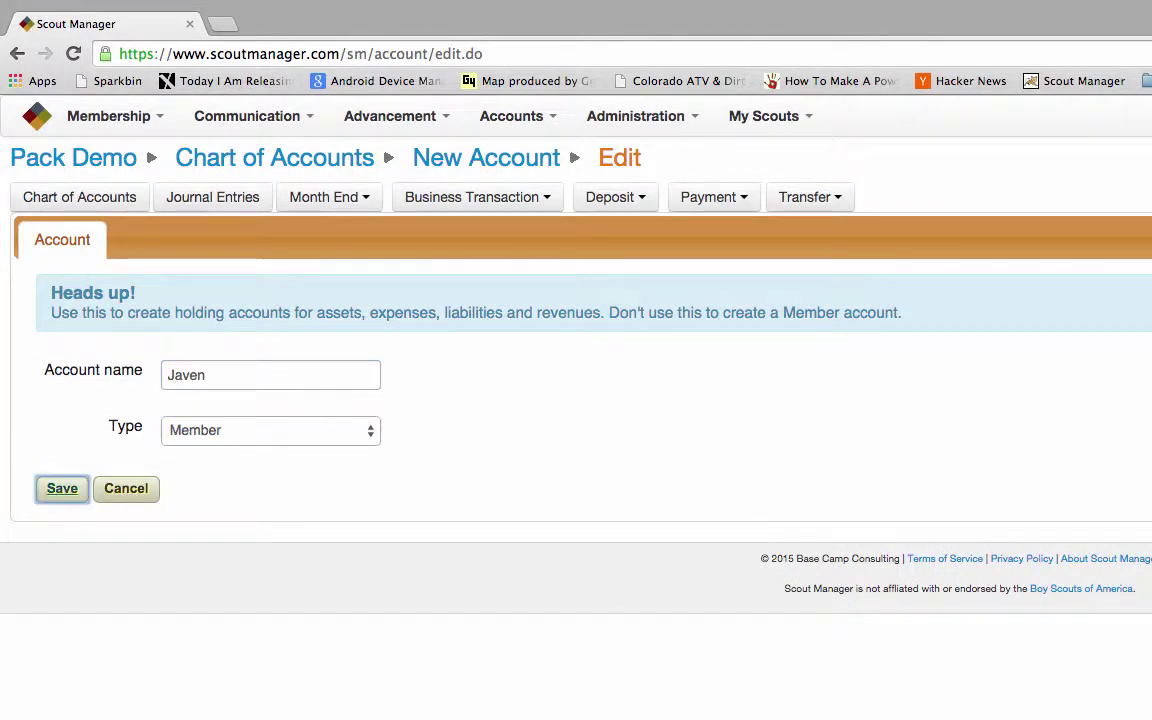
{"action": "left_click", "coordinate": [62, 489]}
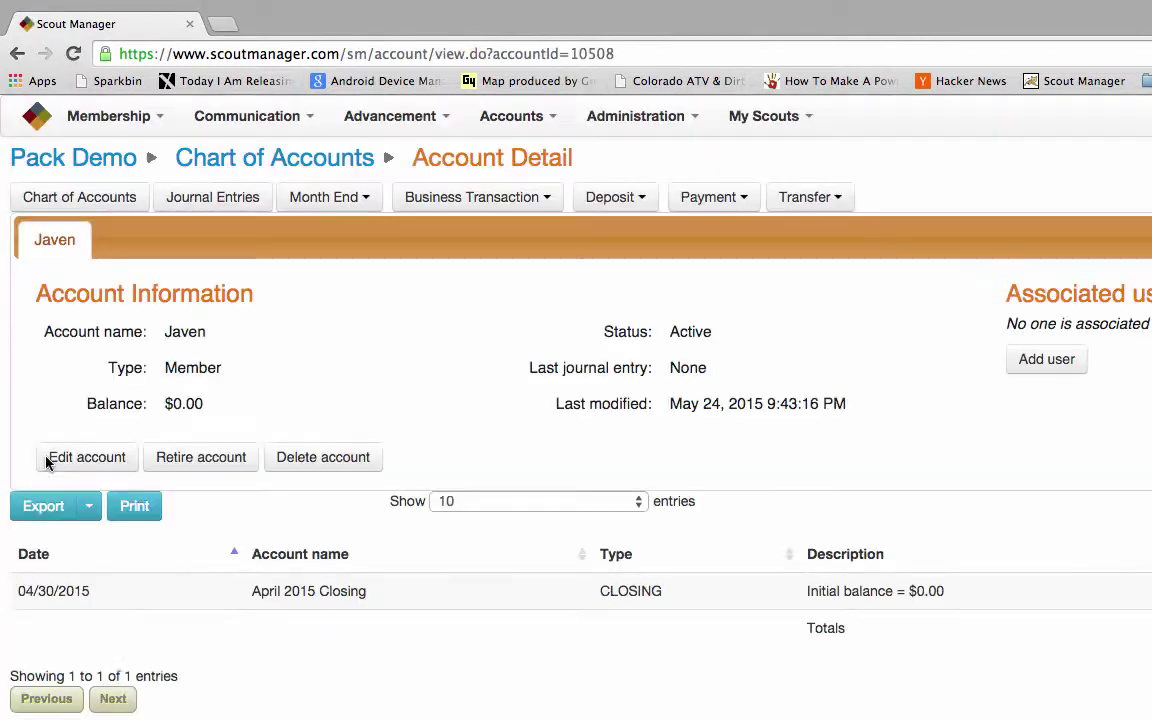
Search accounts for 'sum' and 'ja', then clear the filter to list all 15 accounts.
{"action": "left_click", "coordinate": [127, 195]}
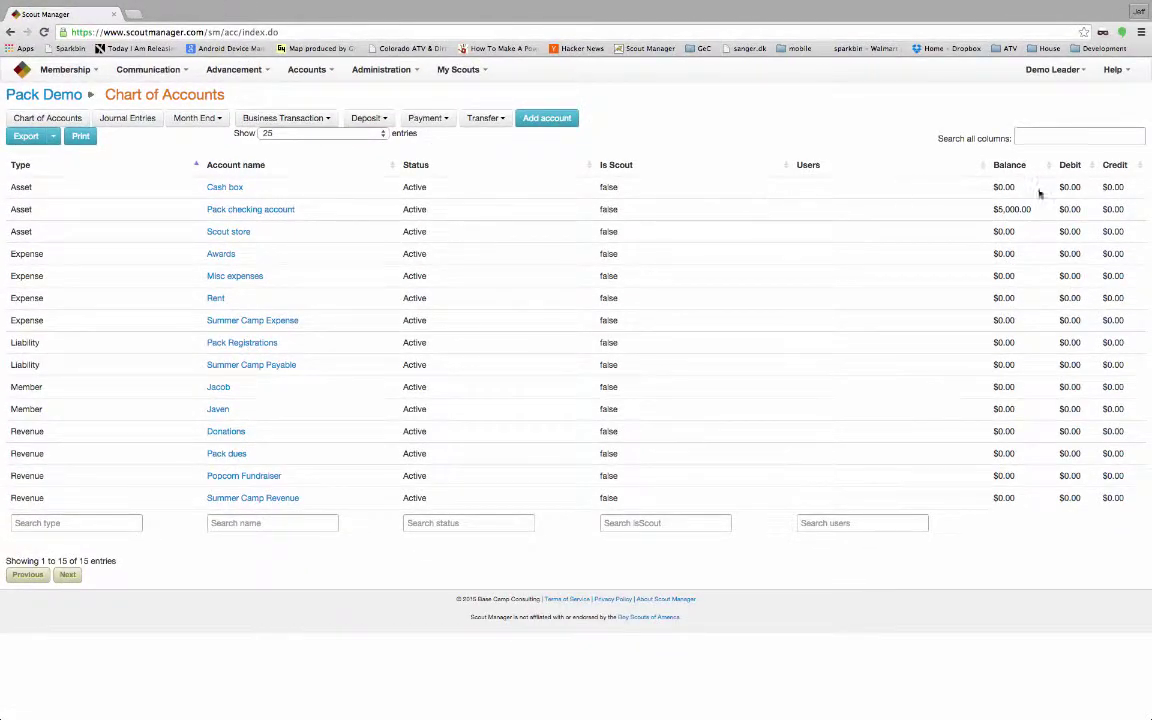
{"action": "type", "text": "sum"}
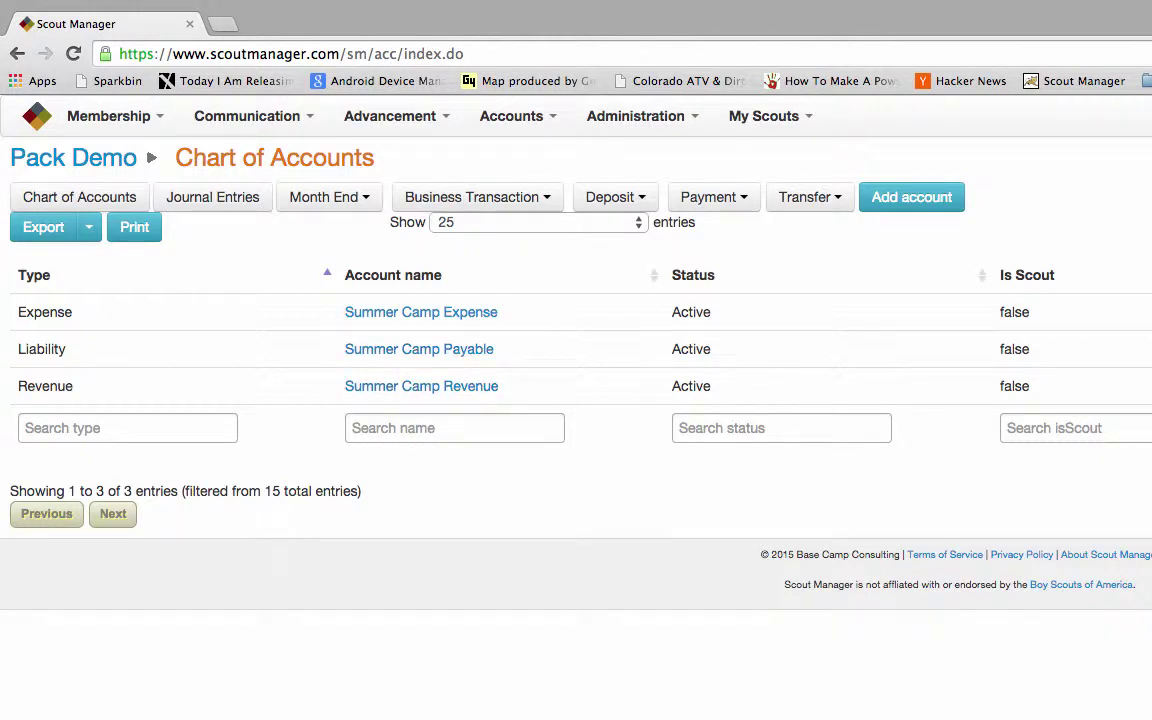
{"action": "type", "text": "ja"}
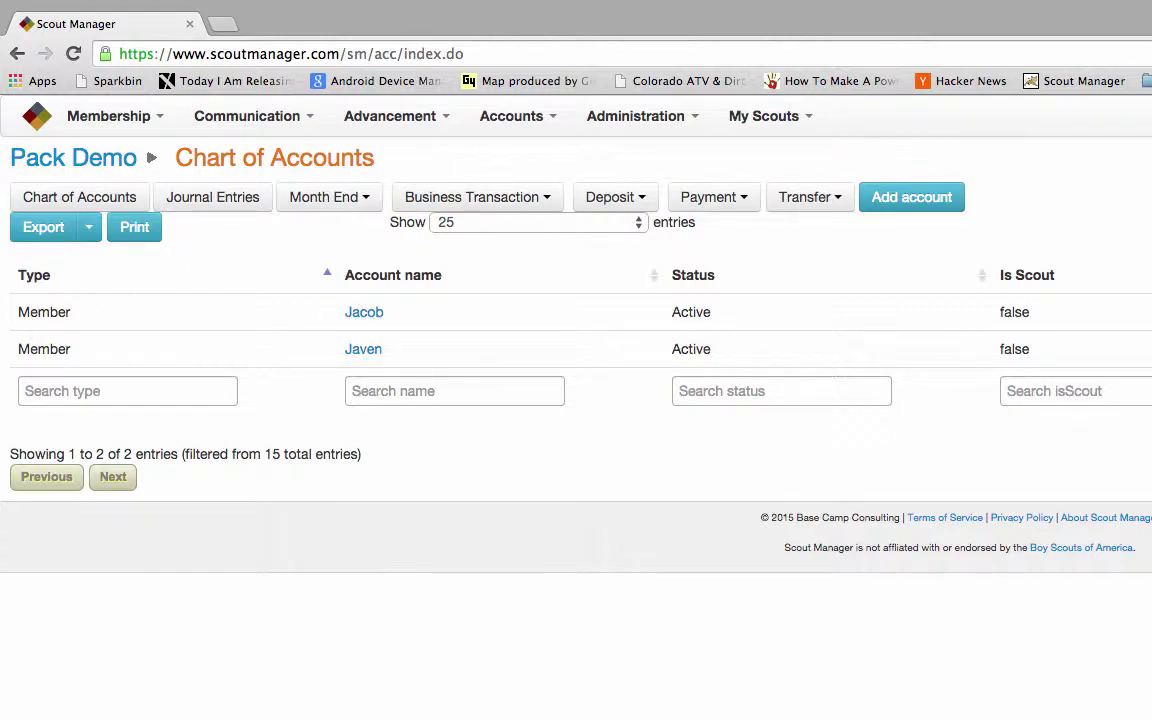
{"action": "key", "text": "BackSpace"}
{"action": "key", "text": "BackSpace"}
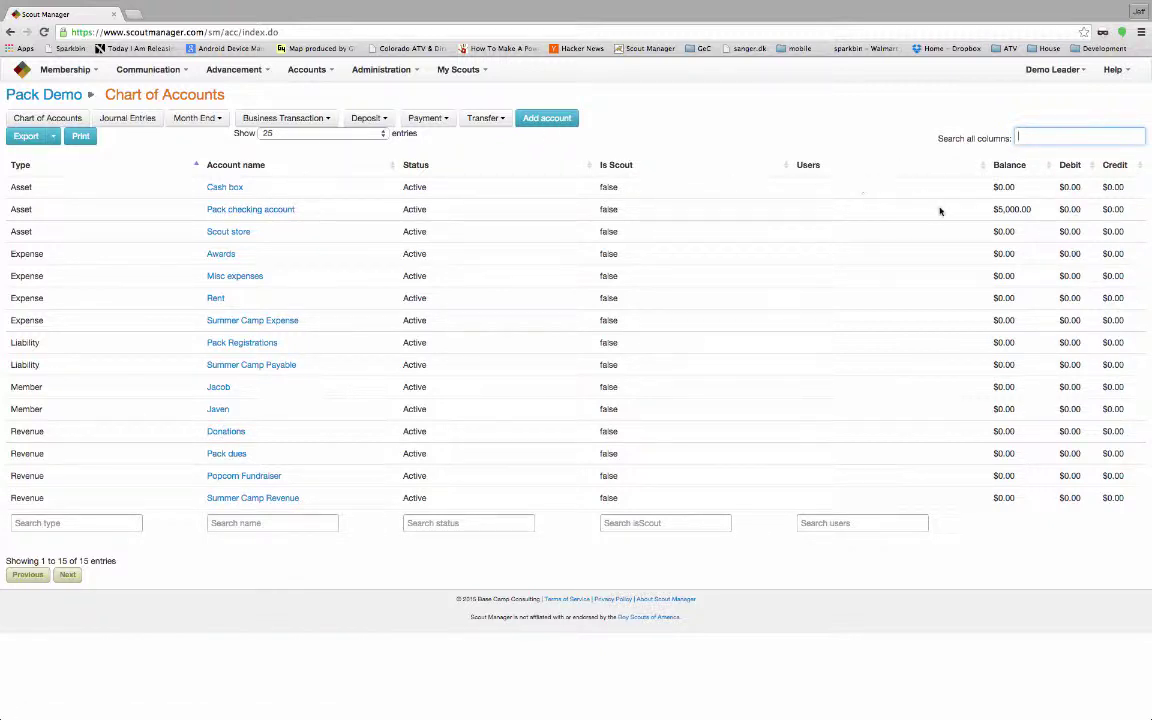
{"action": "triple_click", "coordinate": [993, 209]}
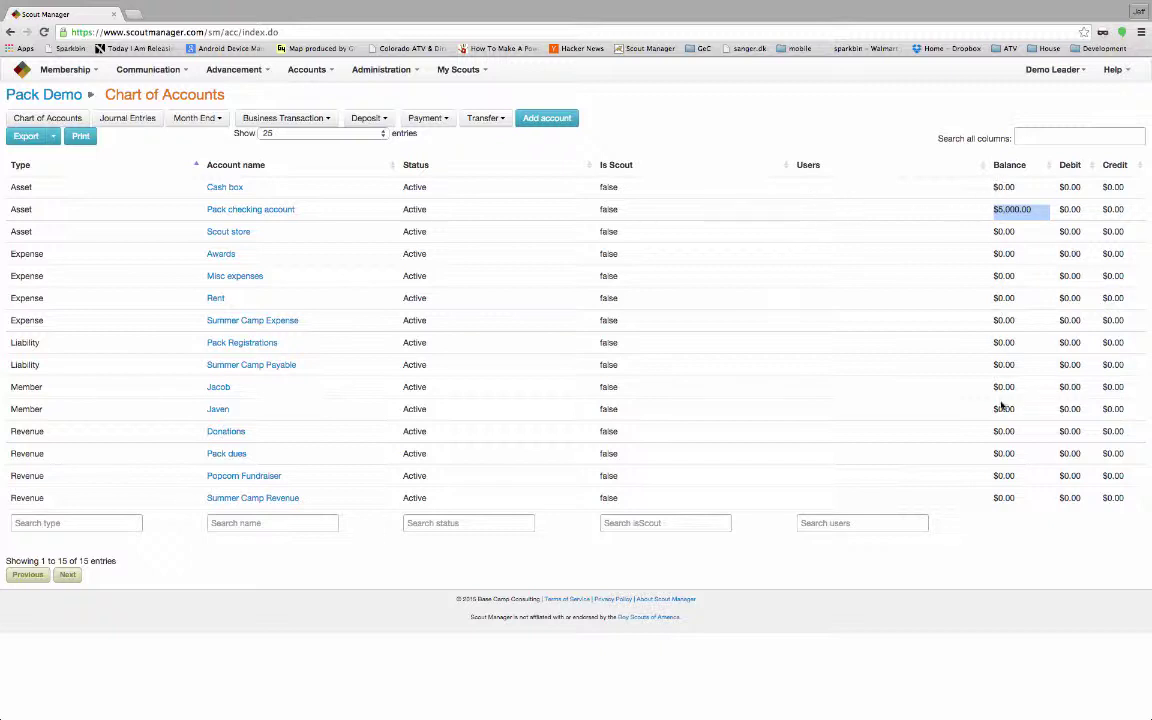
{"action": "left_click", "coordinate": [979, 438]}
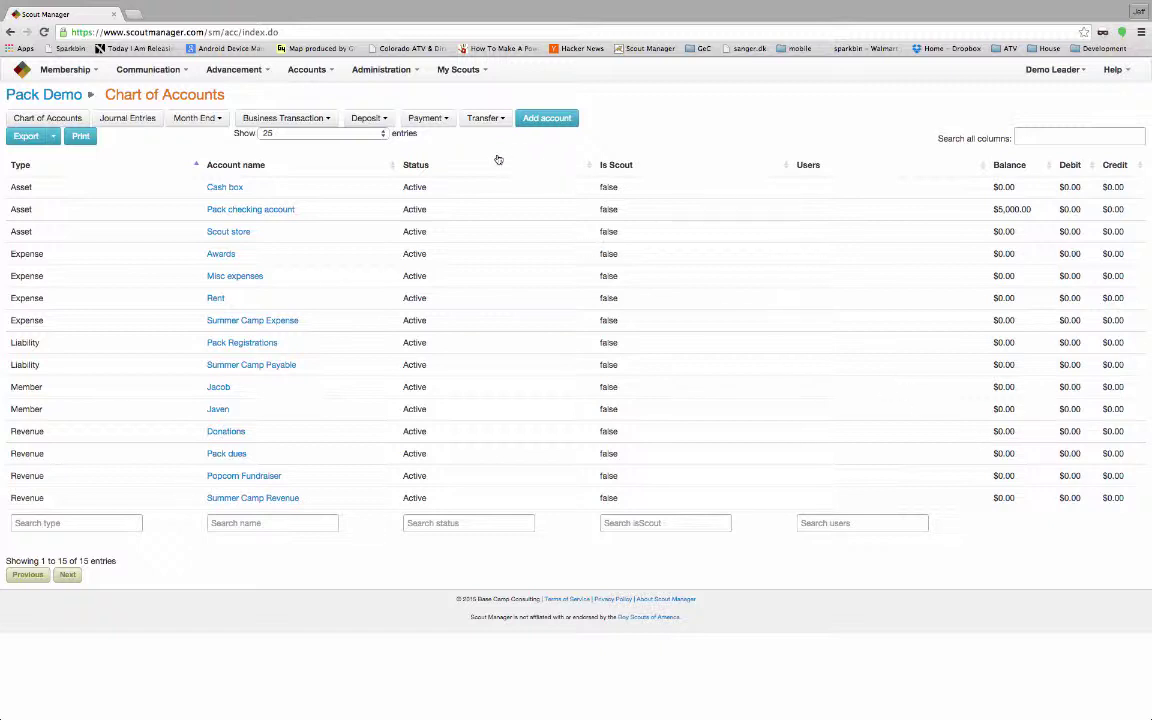
Charge both scouts 300.00 each to Summer Camp Payable, referenced 'Charge scout for Summer Camp'.
{"action": "left_click", "coordinate": [427, 118]}
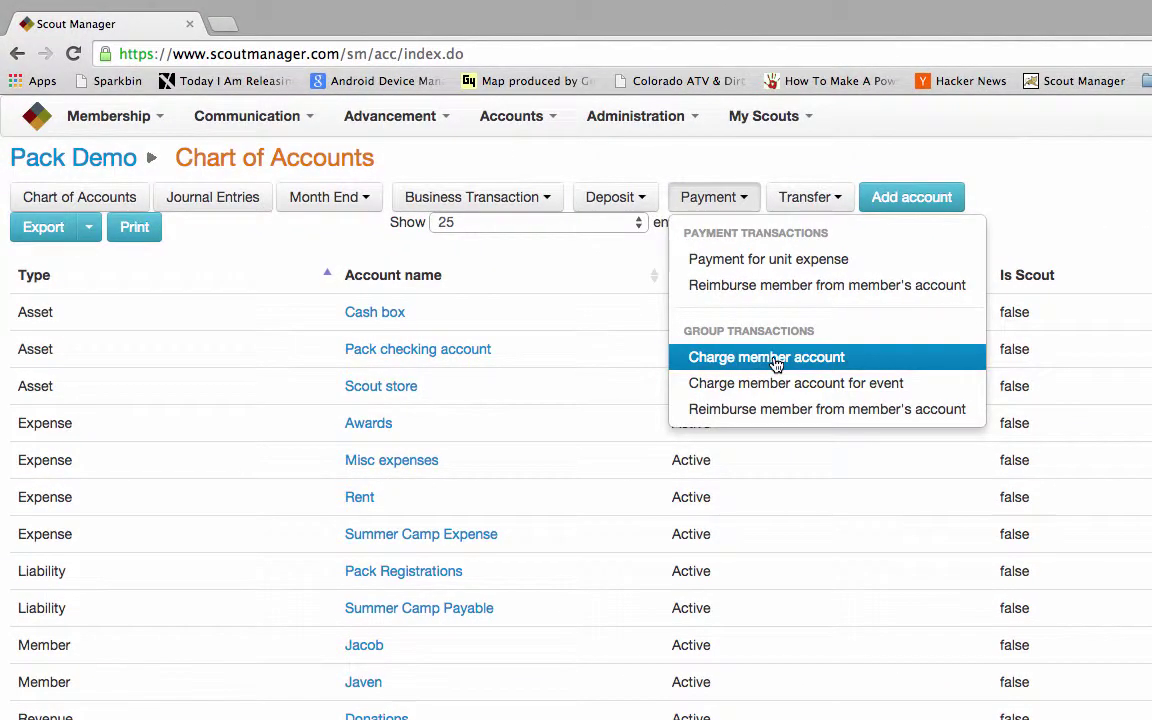
{"action": "left_click", "coordinate": [760, 355]}
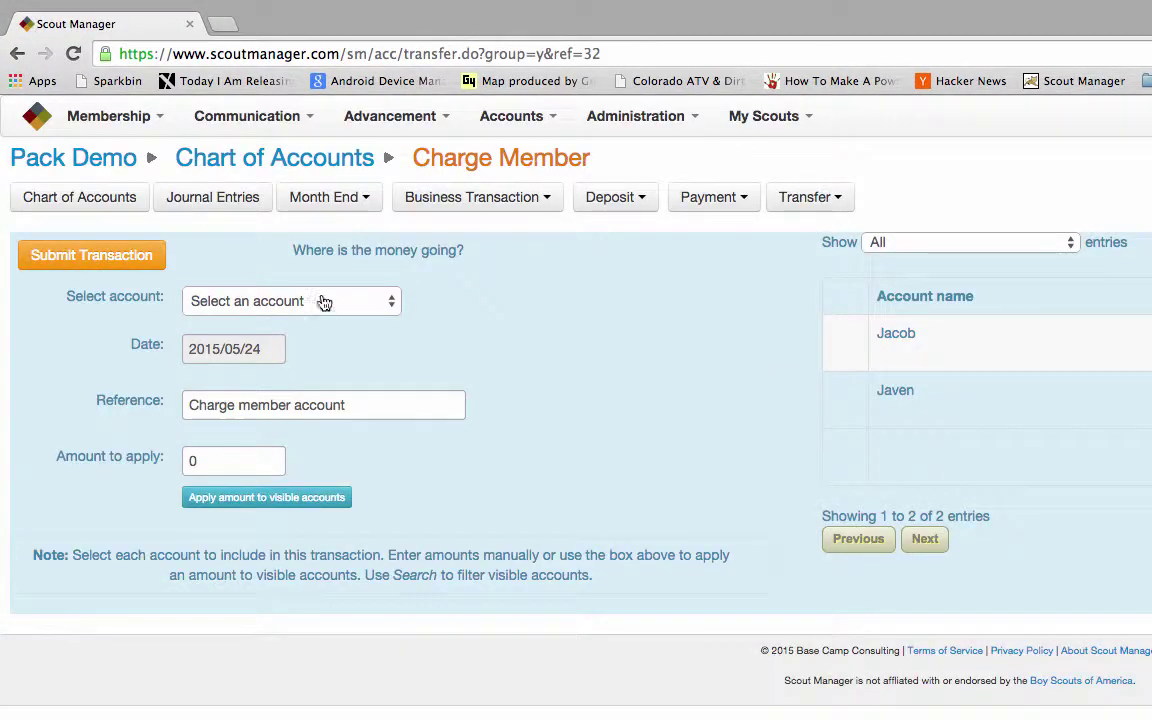
{"action": "left_click", "coordinate": [364, 302]}
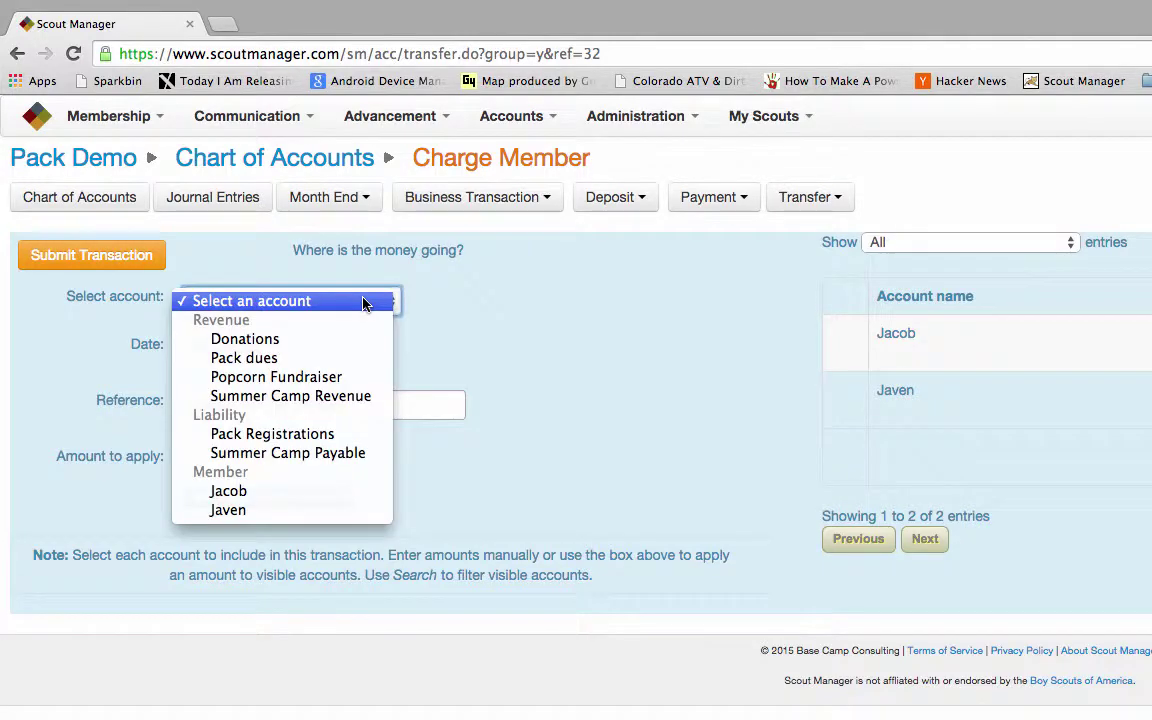
{"action": "left_click", "coordinate": [323, 463]}
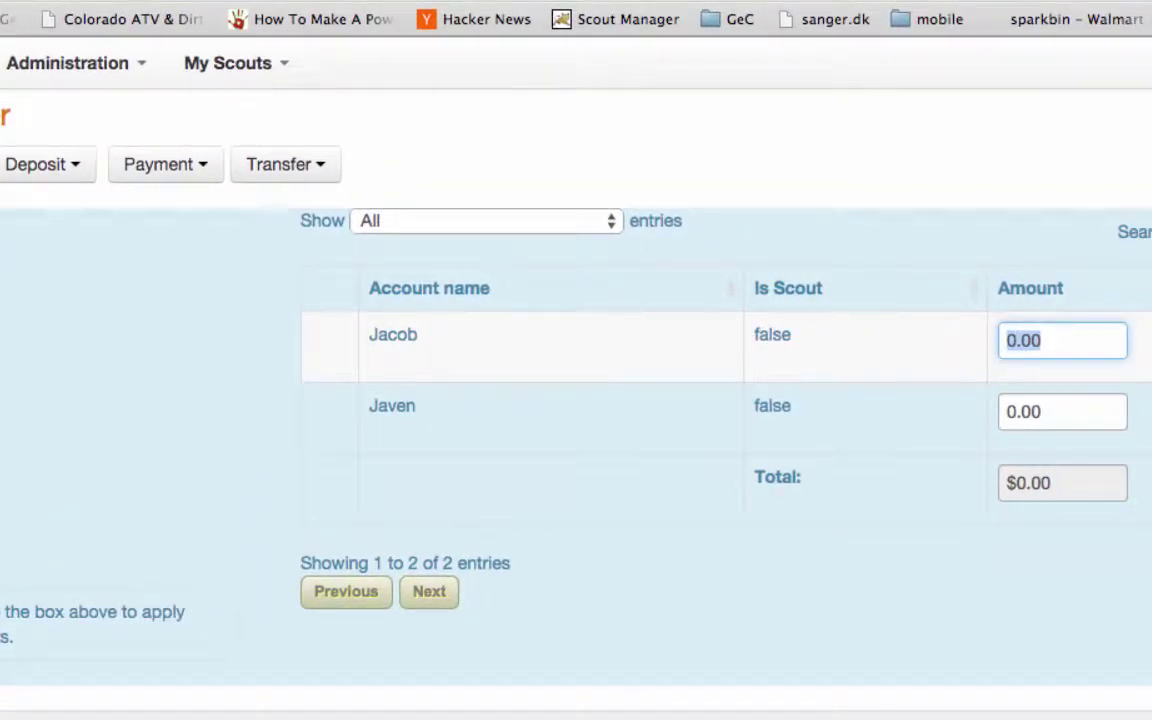
{"action": "type", "text": "300"}
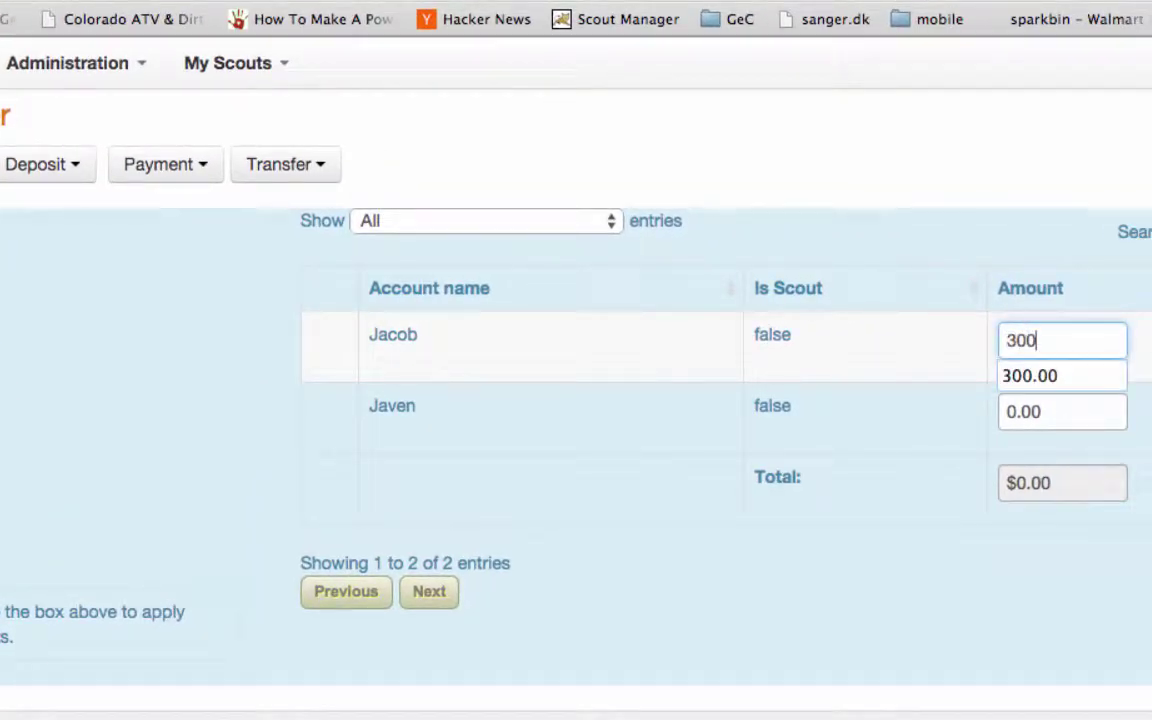
{"action": "key", "text": "Tab"}
{"action": "type", "text": "300.00"}
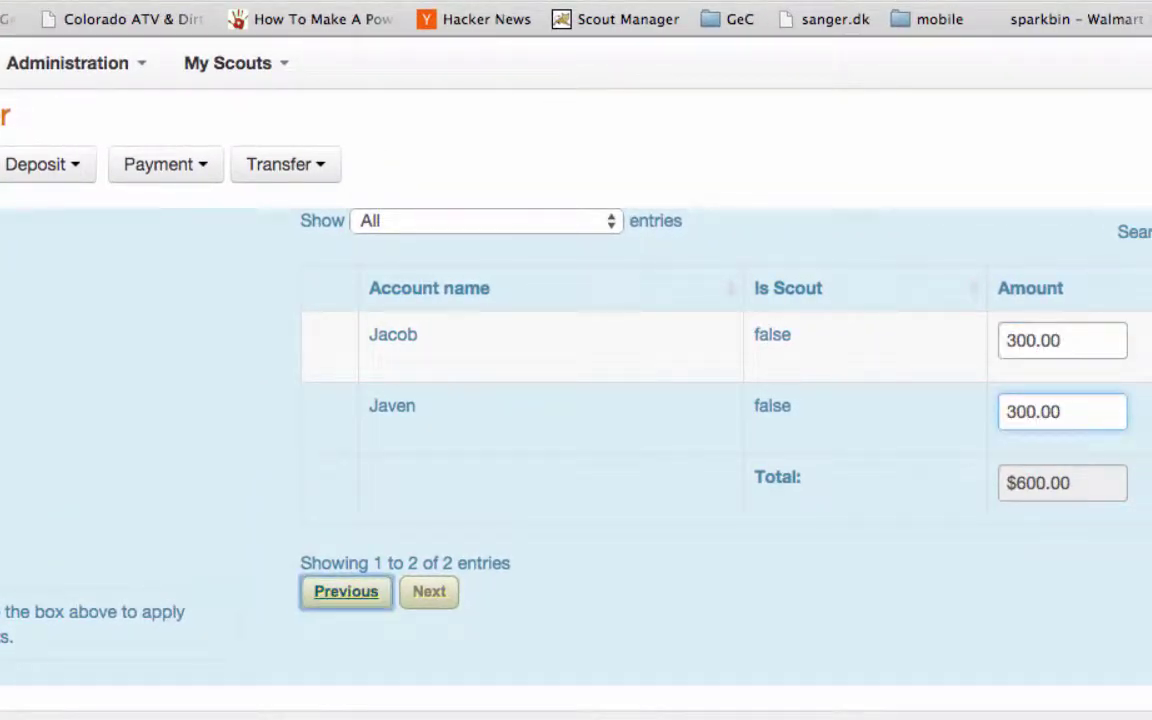
{"action": "key", "text": "Tab"}
{"action": "key", "text": "Tab"}
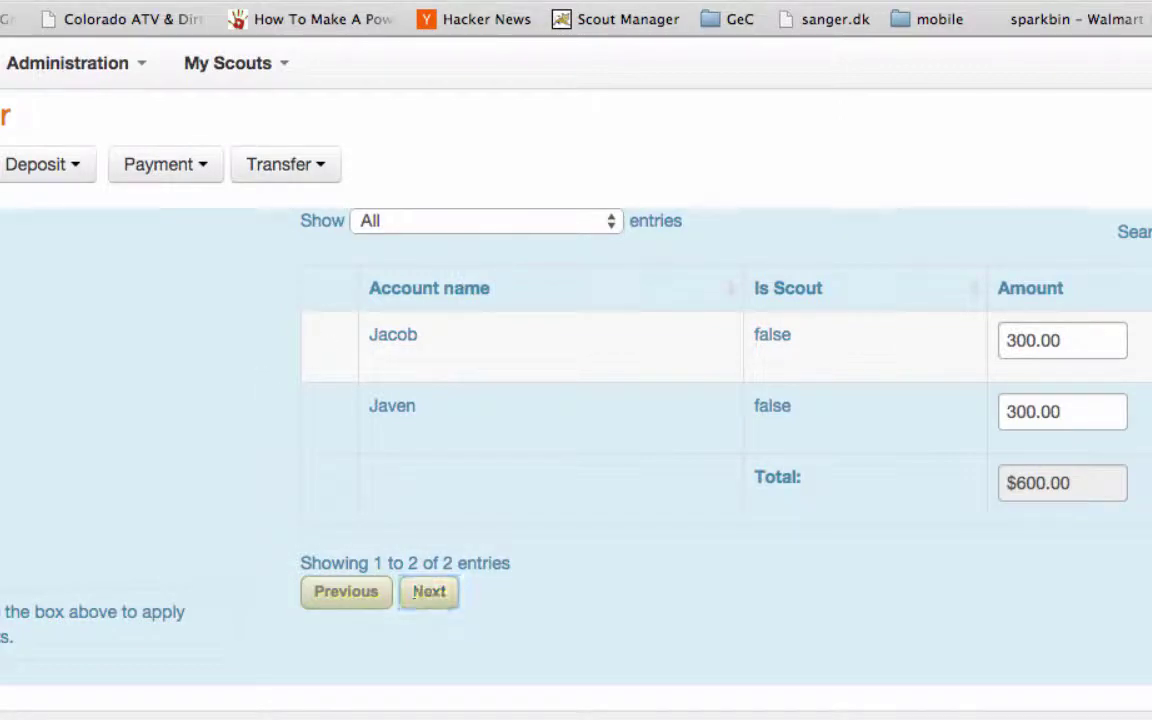
{"action": "left_click", "coordinate": [243, 243]}
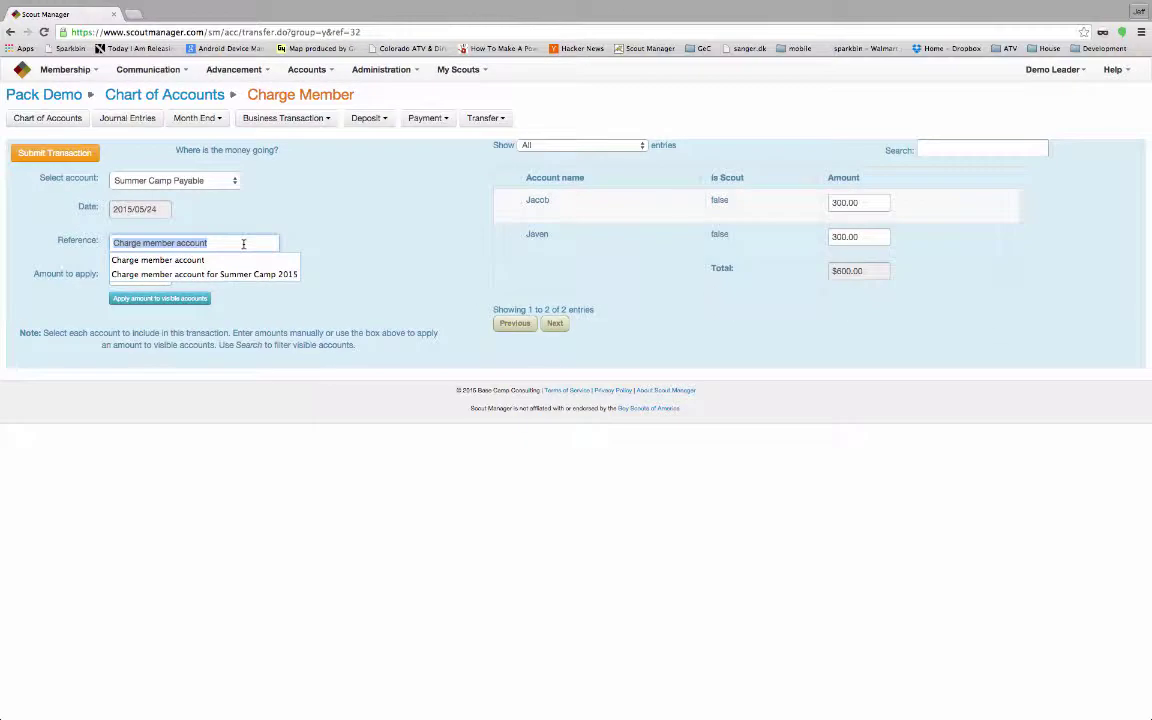
{"action": "type", "text": "Charge scout for Summer Camp"}
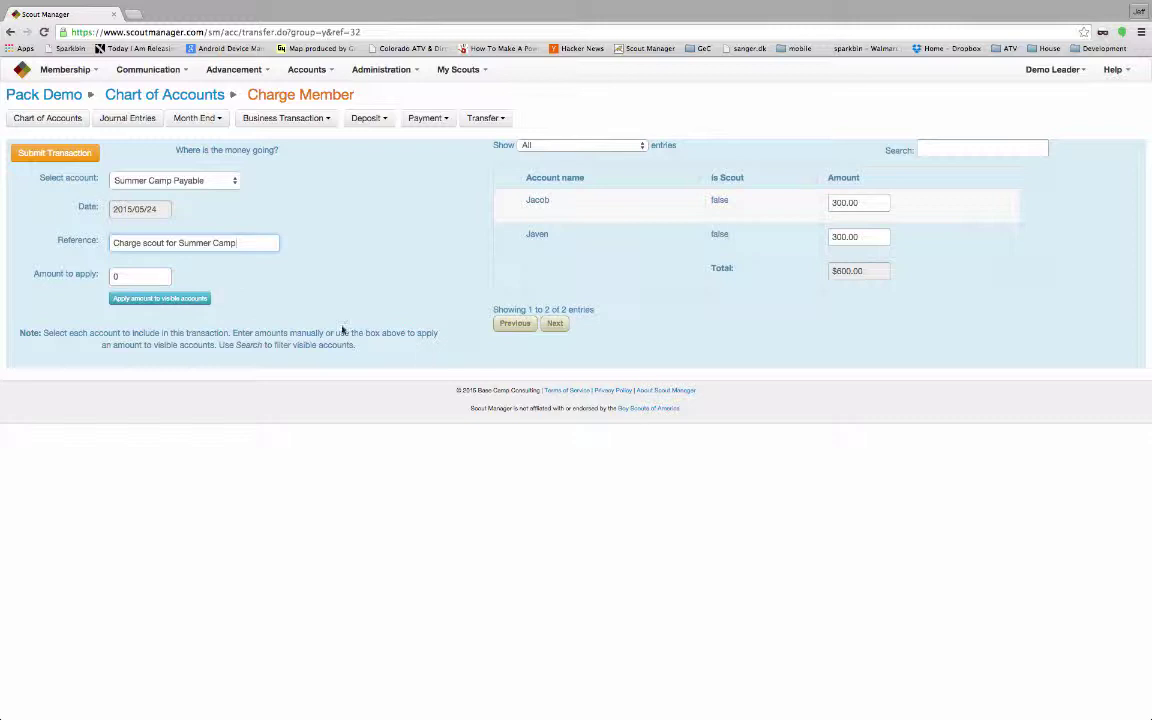
{"action": "left_click", "coordinate": [40, 156]}
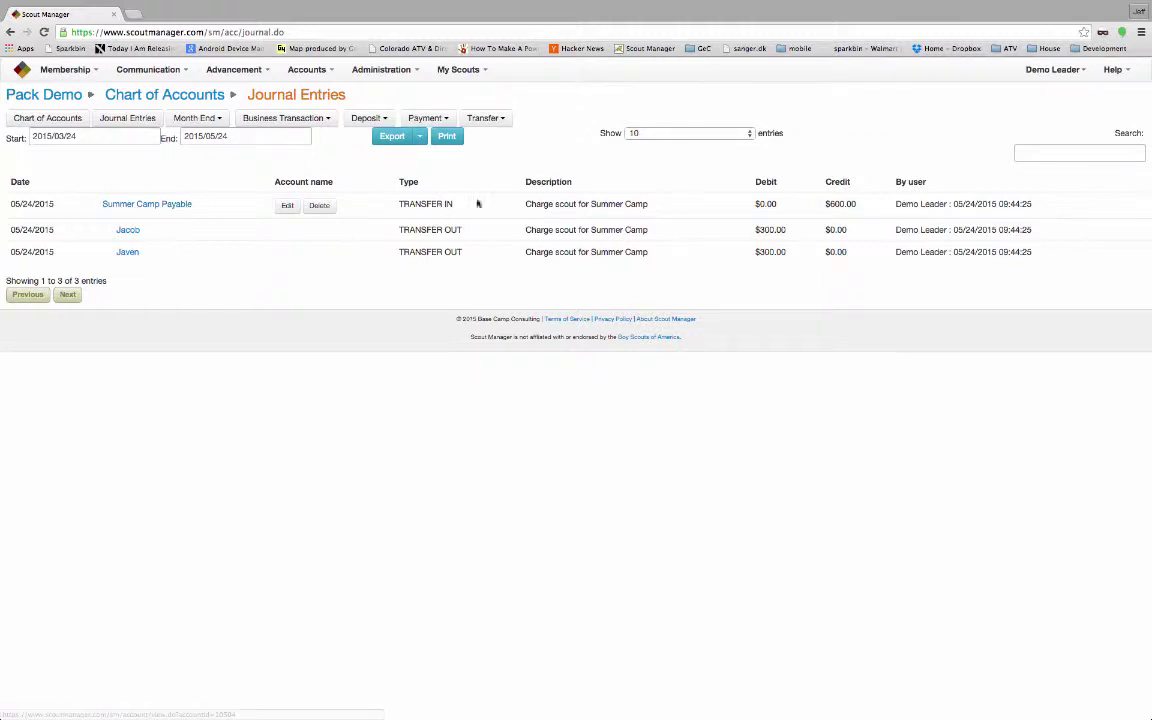
Check the $600.00 Summer Camp Payable credit and both 300.00 scout debits, then return to accounts.
{"action": "double_click", "coordinate": [840, 205]}
{"action": "double_click", "coordinate": [767, 230]}
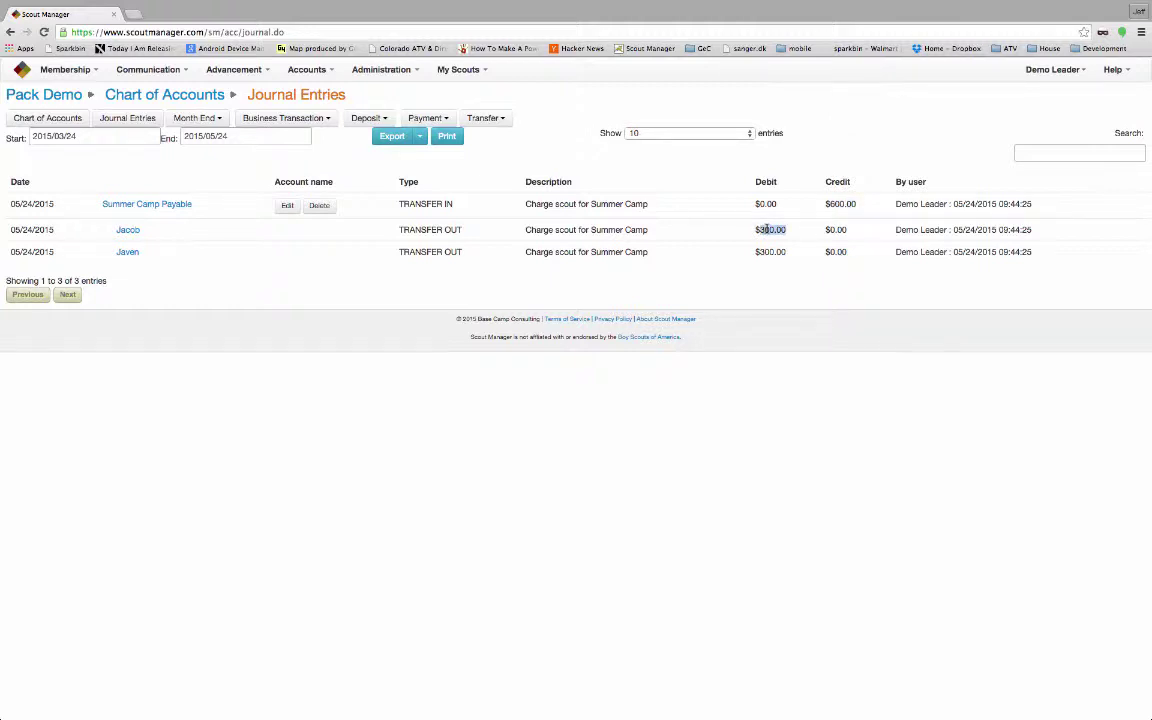
{"action": "double_click", "coordinate": [765, 252]}
{"action": "left_click", "coordinate": [63, 121]}
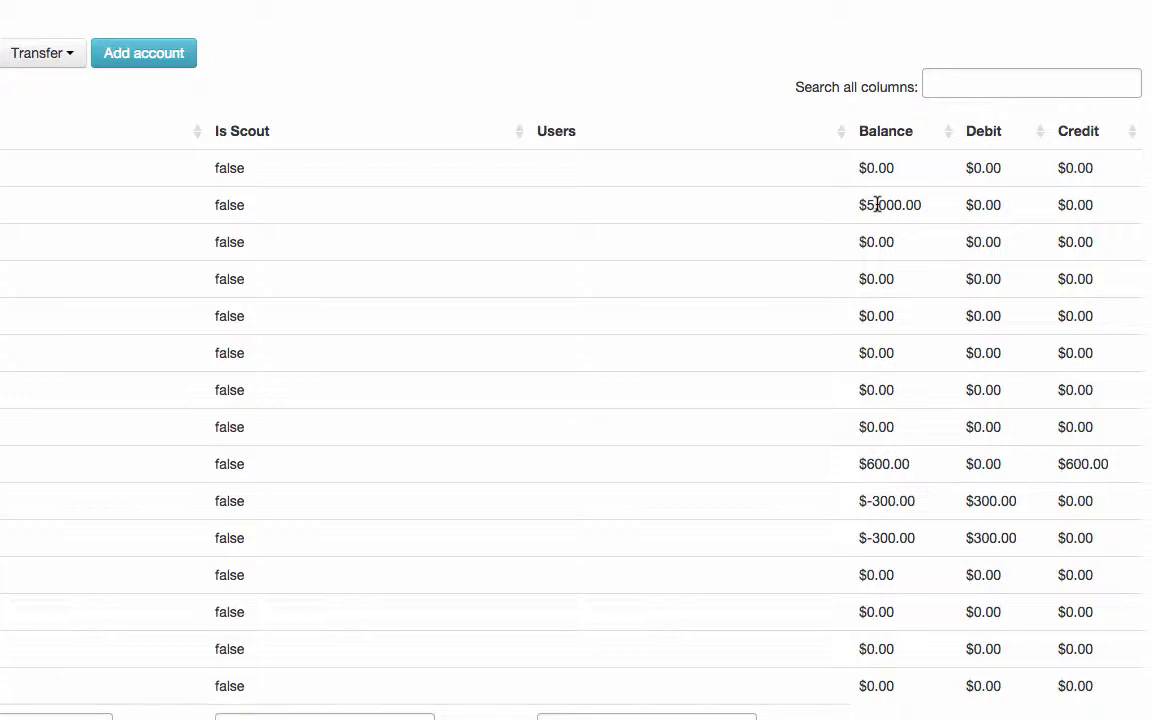
{"action": "double_click", "coordinate": [890, 504]}
{"action": "left_click", "coordinate": [889, 534]}
{"action": "double_click", "coordinate": [888, 538]}
{"action": "double_click", "coordinate": [878, 464]}
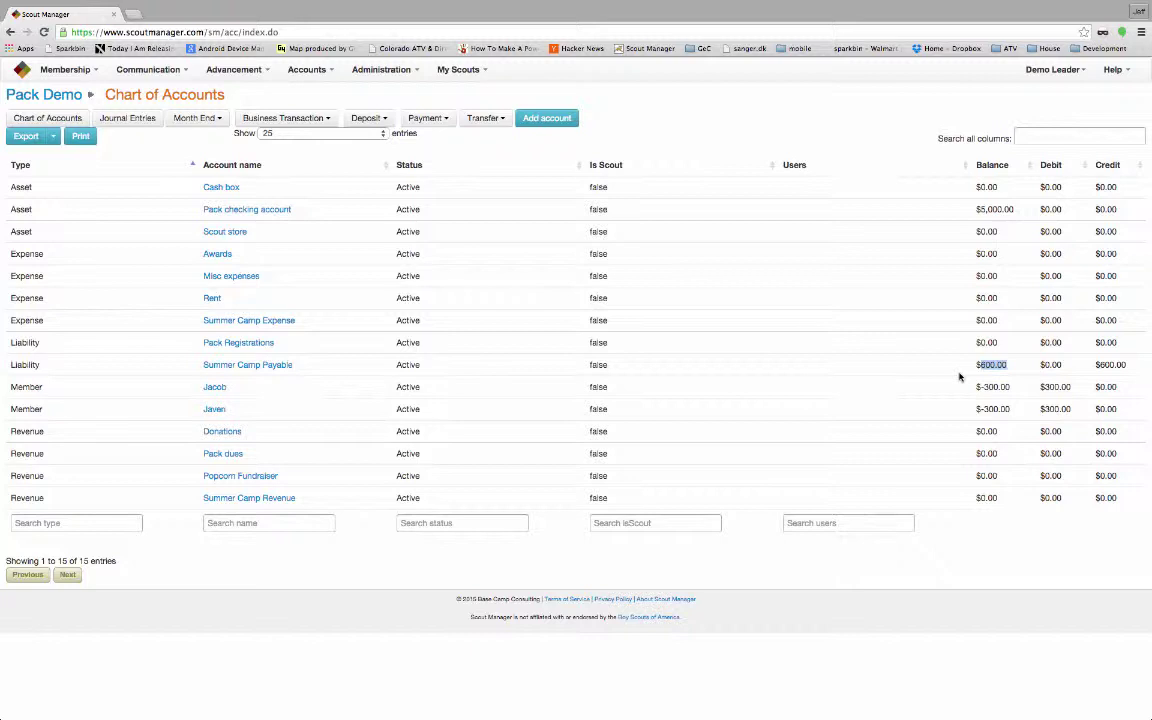
{"action": "left_click", "coordinate": [951, 364]}
Transfer 40.00 between unit accounts from Summer Camp Payable to Summer Camp Revenue.
{"action": "left_click", "coordinate": [441, 119]}
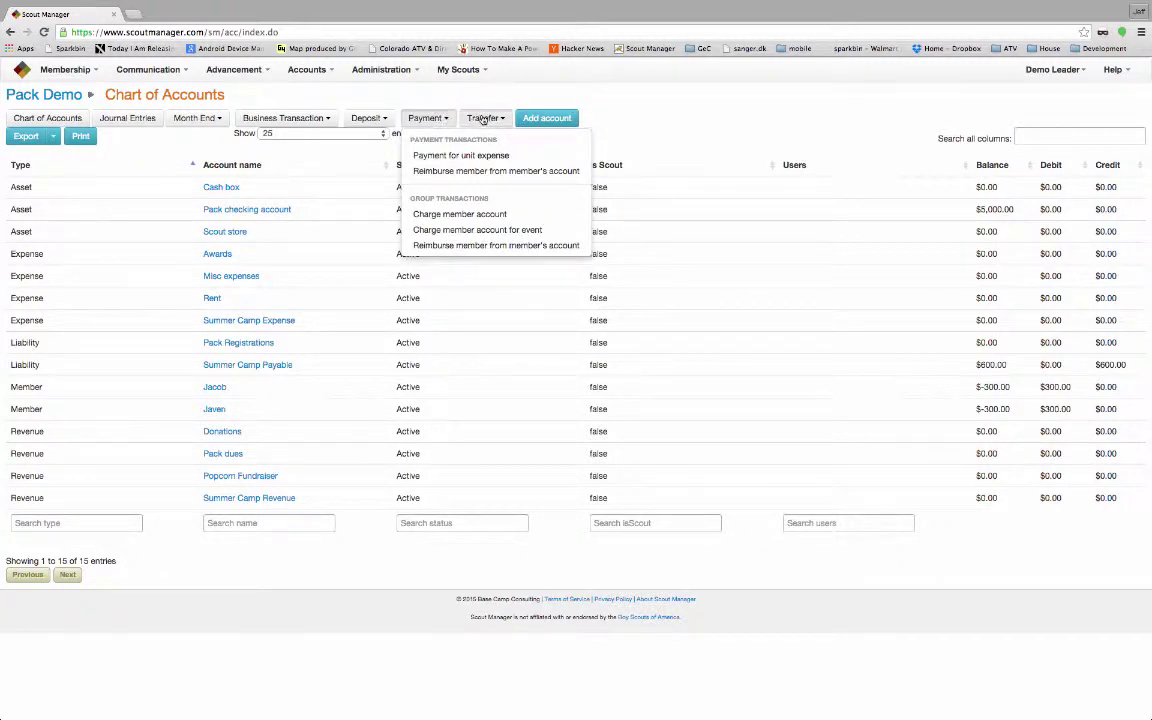
{"action": "left_click", "coordinate": [485, 118]}
{"action": "left_click", "coordinate": [494, 155]}
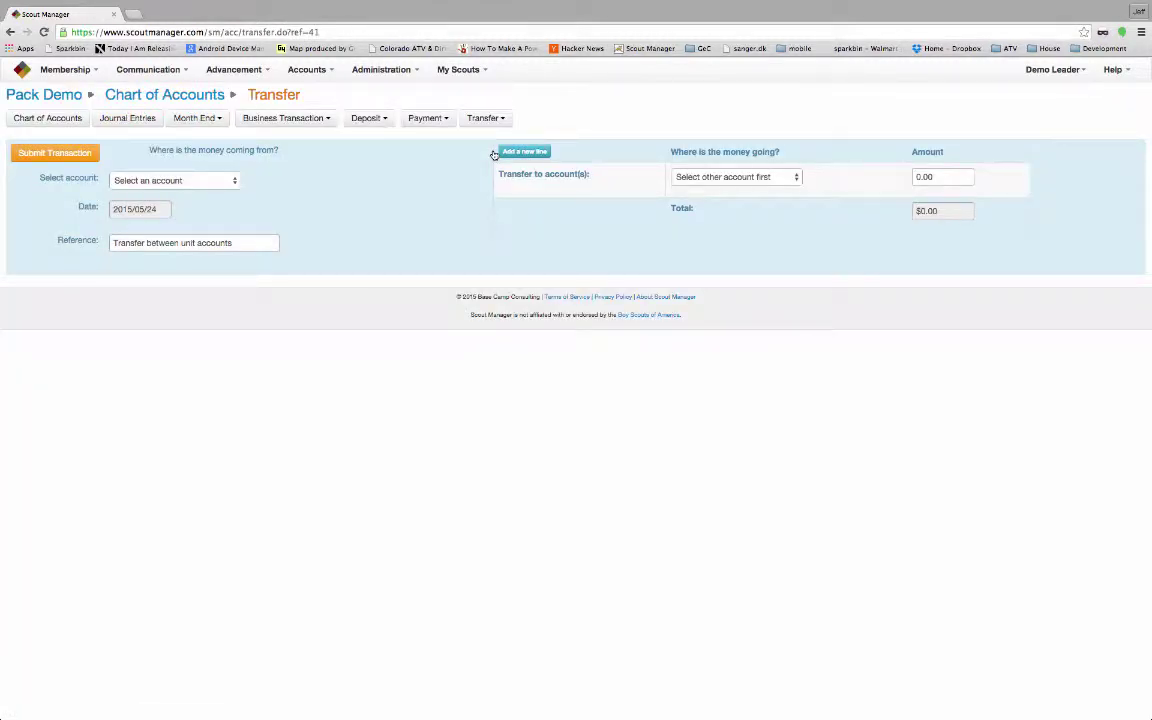
{"action": "left_click", "coordinate": [232, 182]}
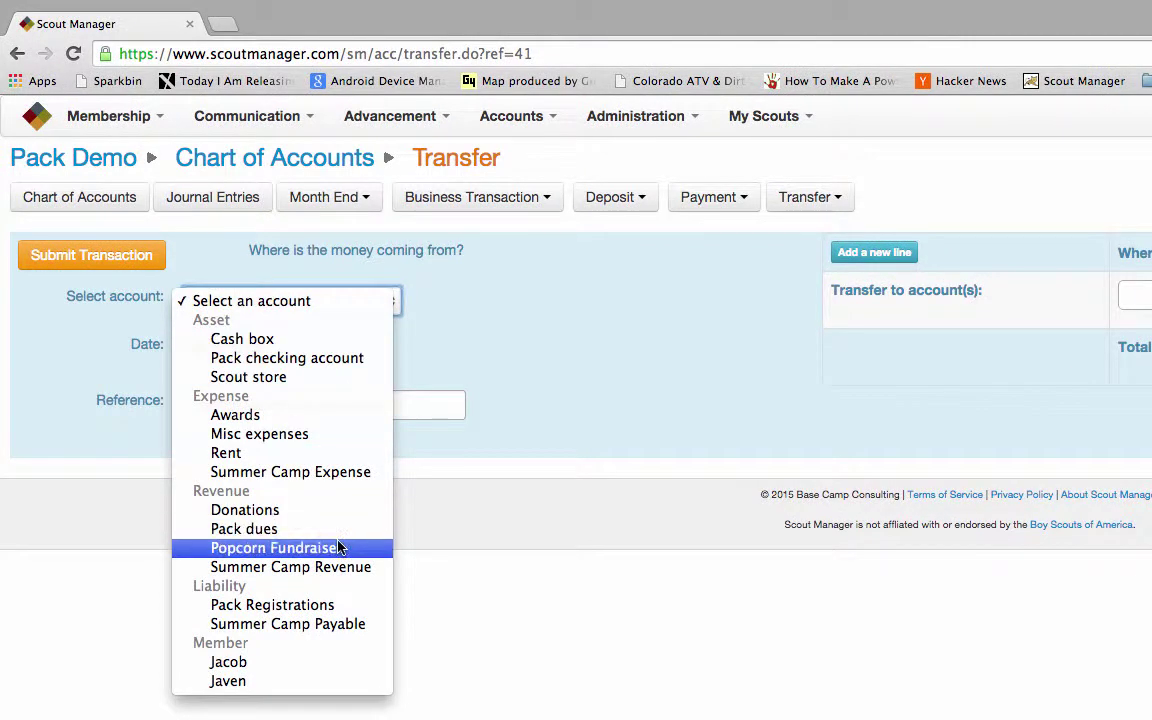
{"action": "left_click", "coordinate": [330, 623]}
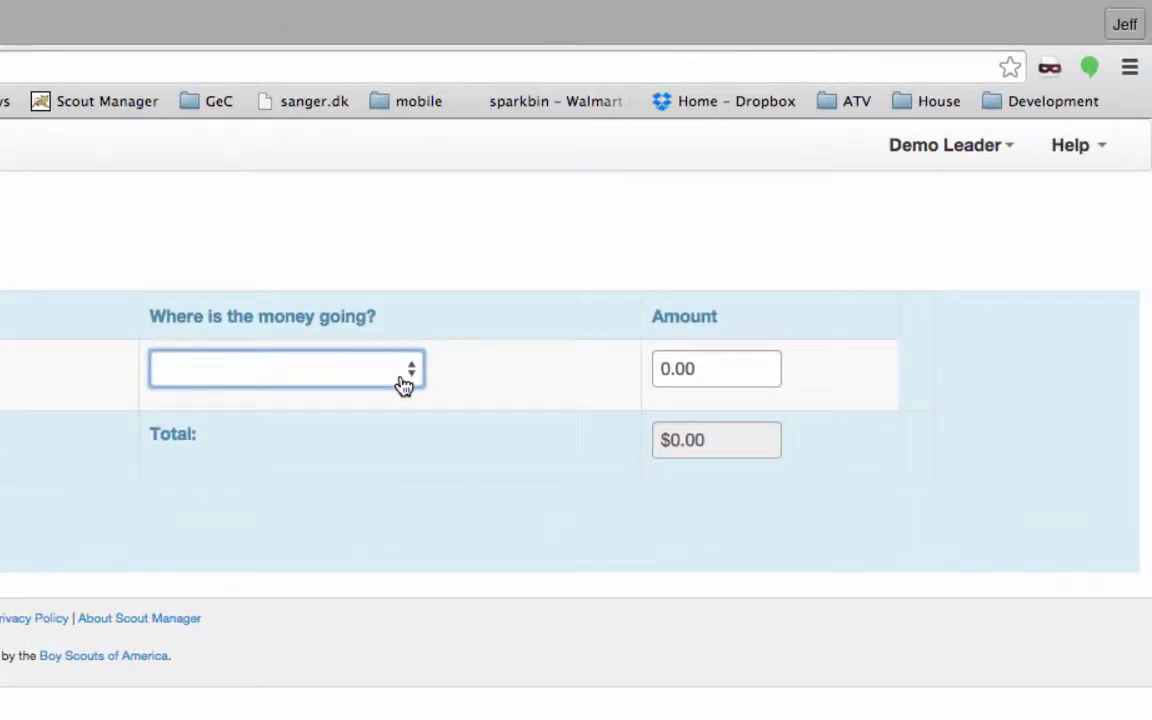
{"action": "left_click", "coordinate": [722, 374]}
{"action": "key", "text": "BackSpace"}
{"action": "key", "text": "BackSpace"}
{"action": "key", "text": "BackSpace"}
{"action": "key", "text": "BackSpace"}
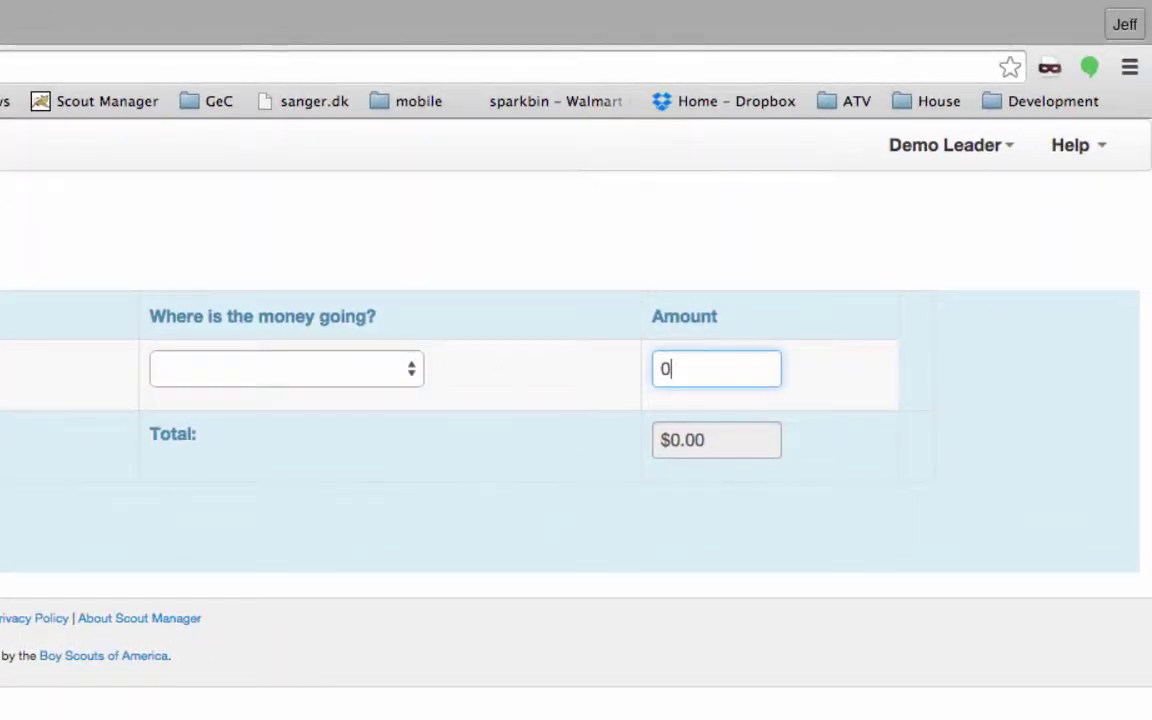
{"action": "type", "text": "40.00"}
{"action": "key", "text": "Tab"}
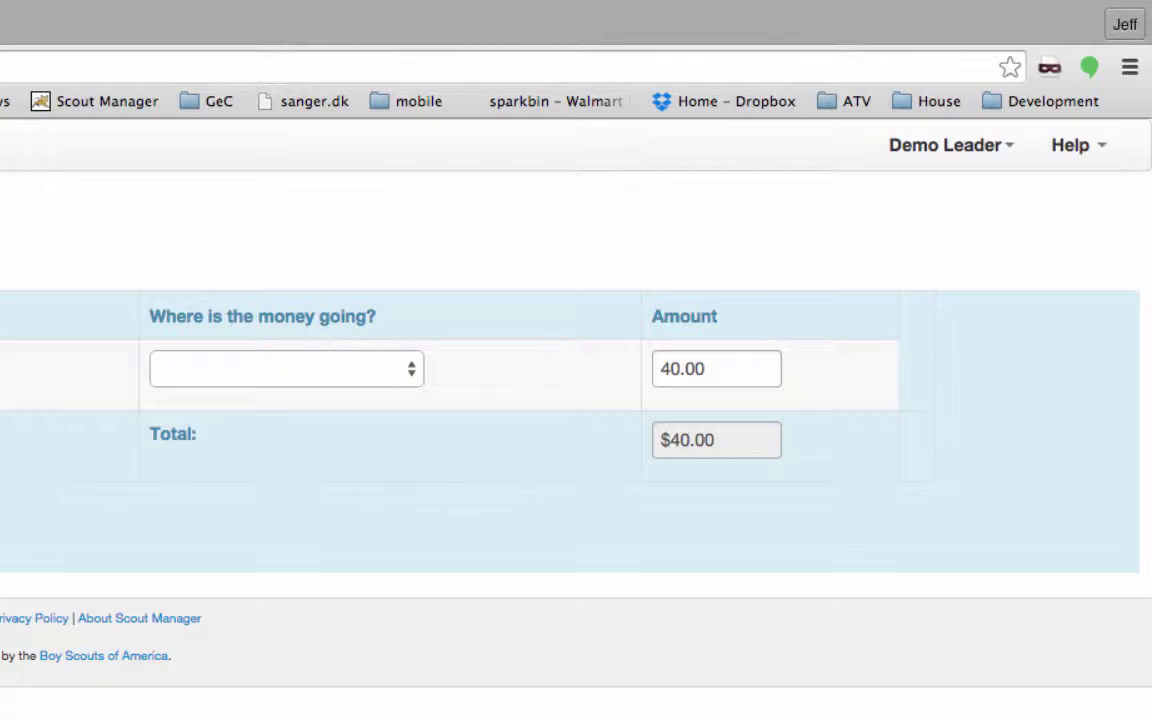
{"action": "left_click", "coordinate": [280, 369]}
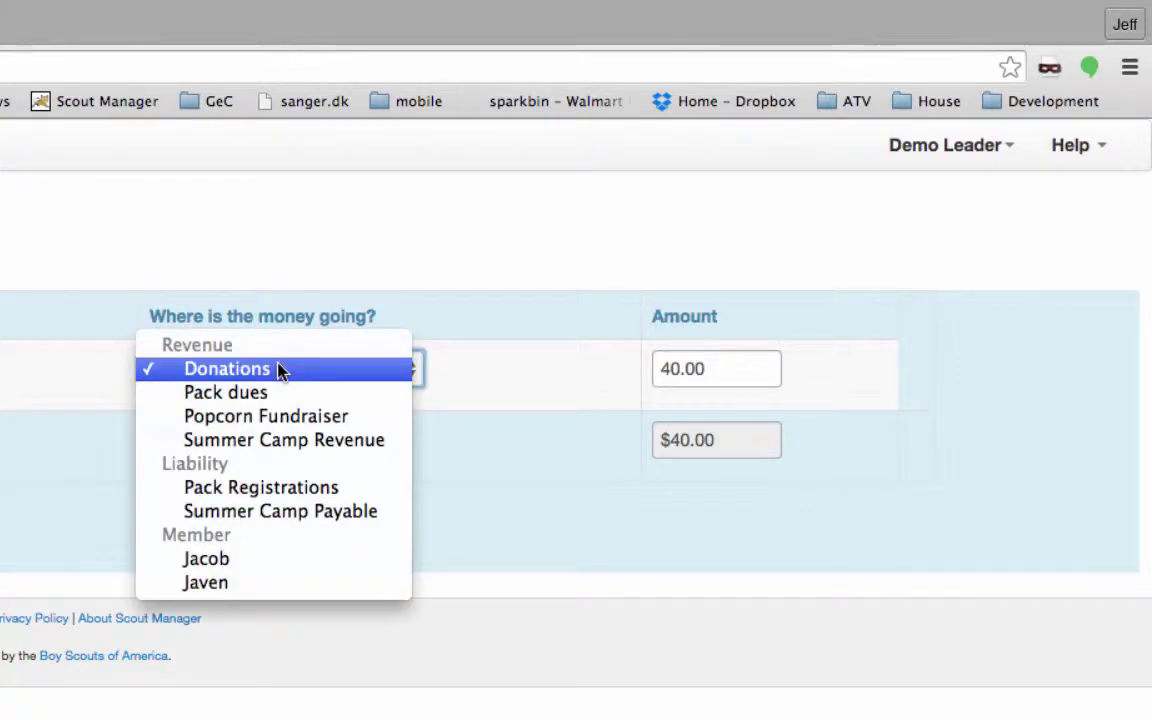
{"action": "left_click", "coordinate": [280, 446]}
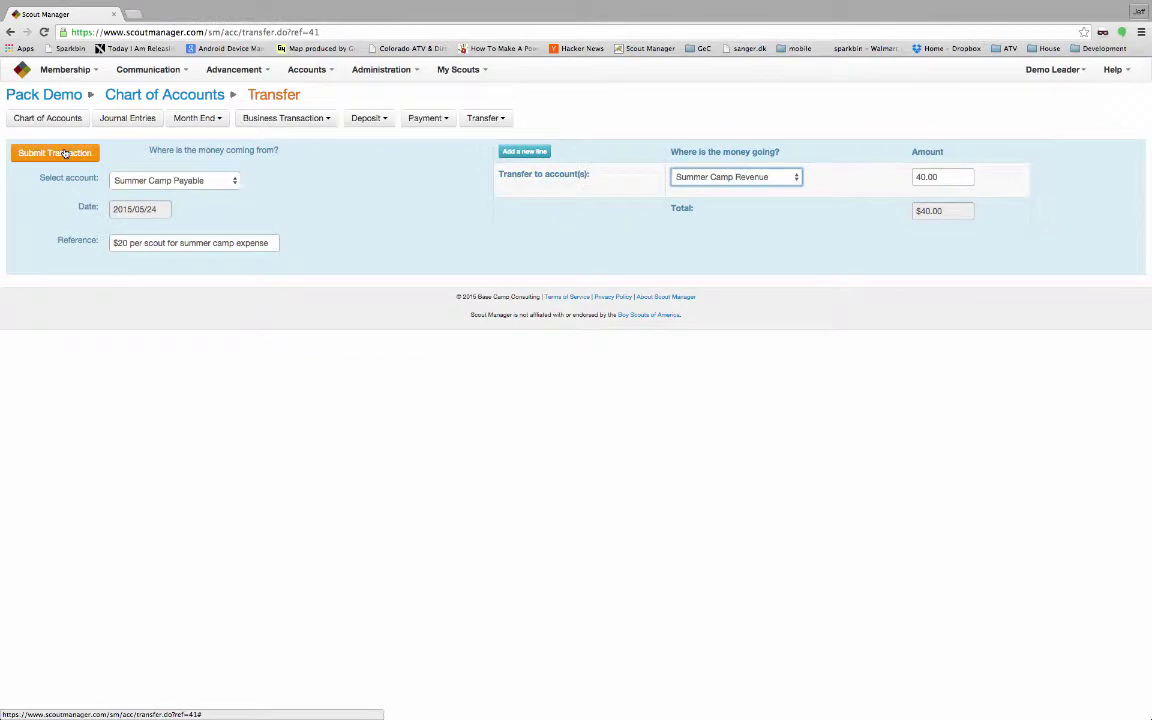
{"action": "left_click", "coordinate": [64, 153]}
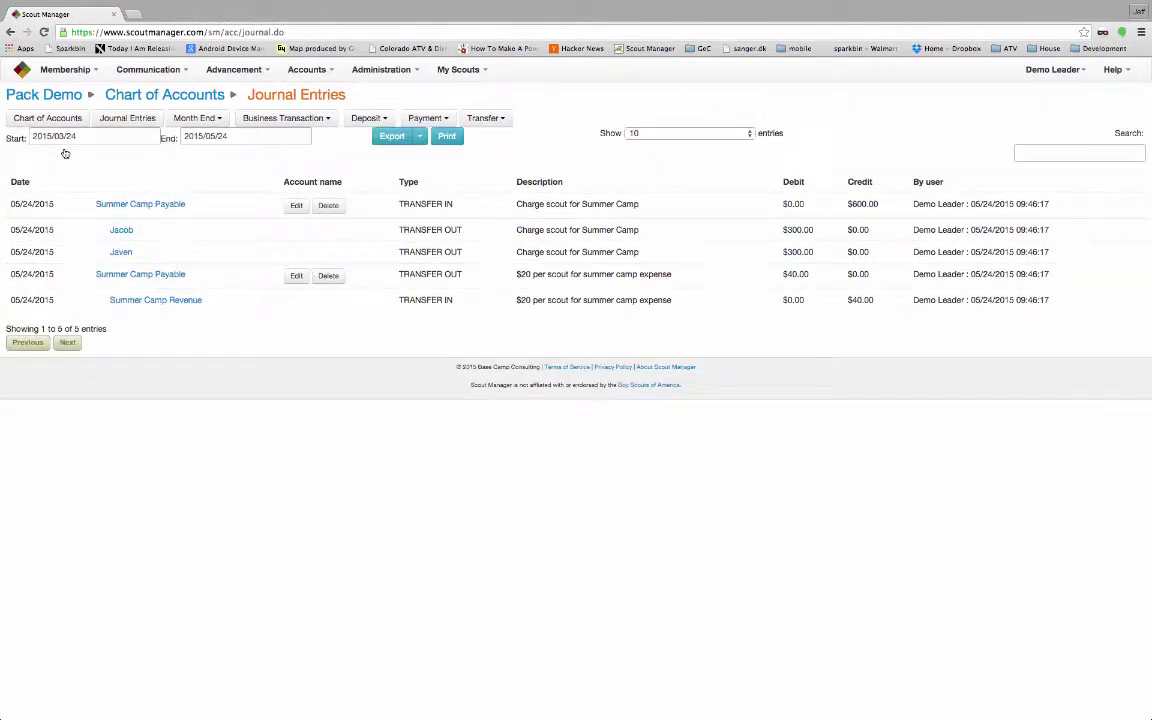
Confirm Summer Camp Payable at $560.00 and Revenue at $40.00, then filter accounts by 'sum'.
{"action": "left_click", "coordinate": [48, 119]}
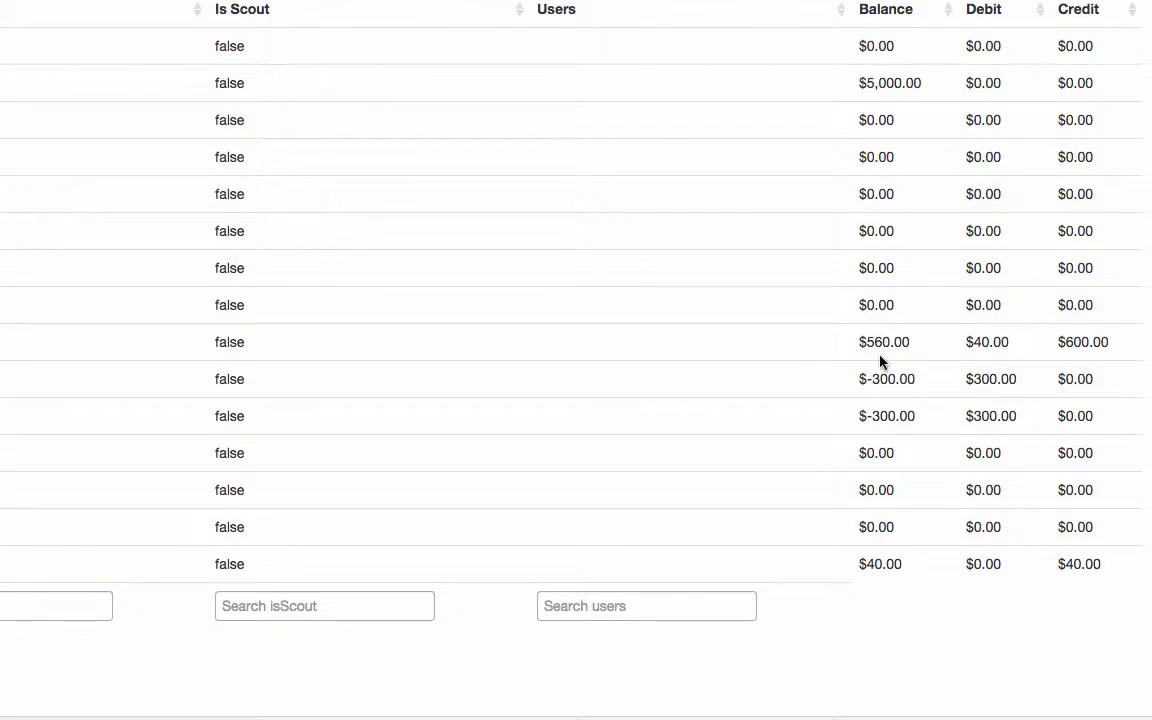
{"action": "left_click_drag", "start_coordinate": [859, 342], "coordinate": [913, 341]}
{"action": "double_click", "coordinate": [882, 341]}
{"action": "double_click", "coordinate": [869, 566]}
{"action": "type", "text": "sum"}
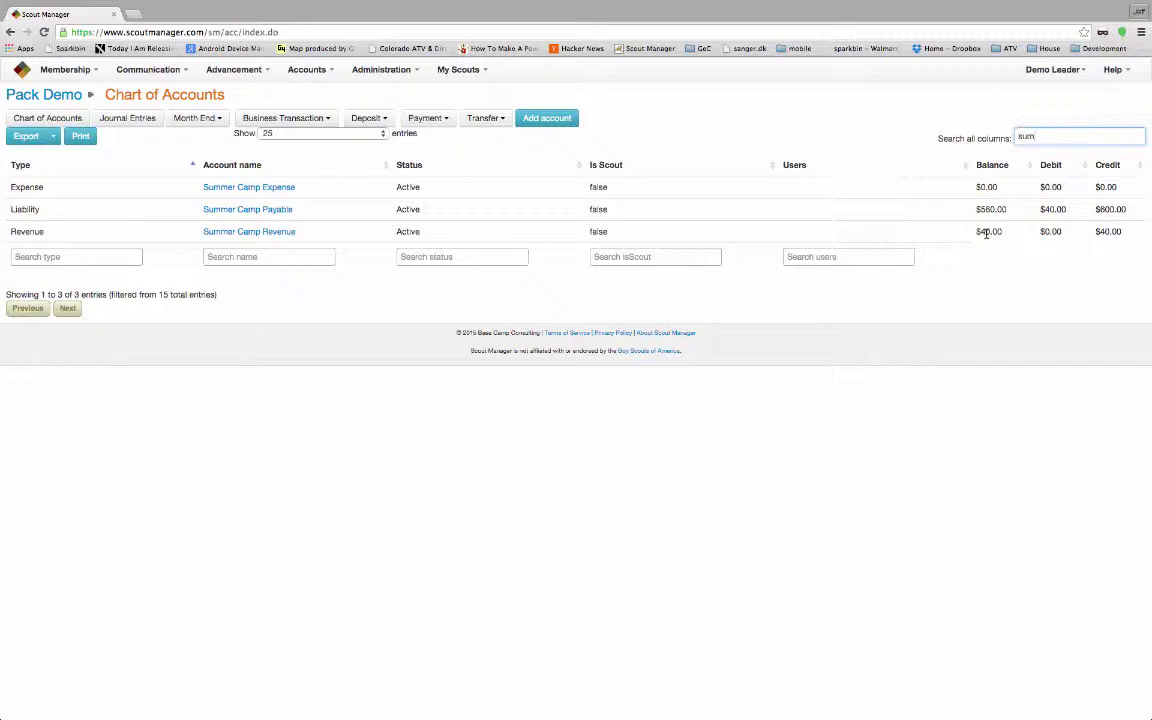
{"action": "left_click", "coordinate": [771, 141]}
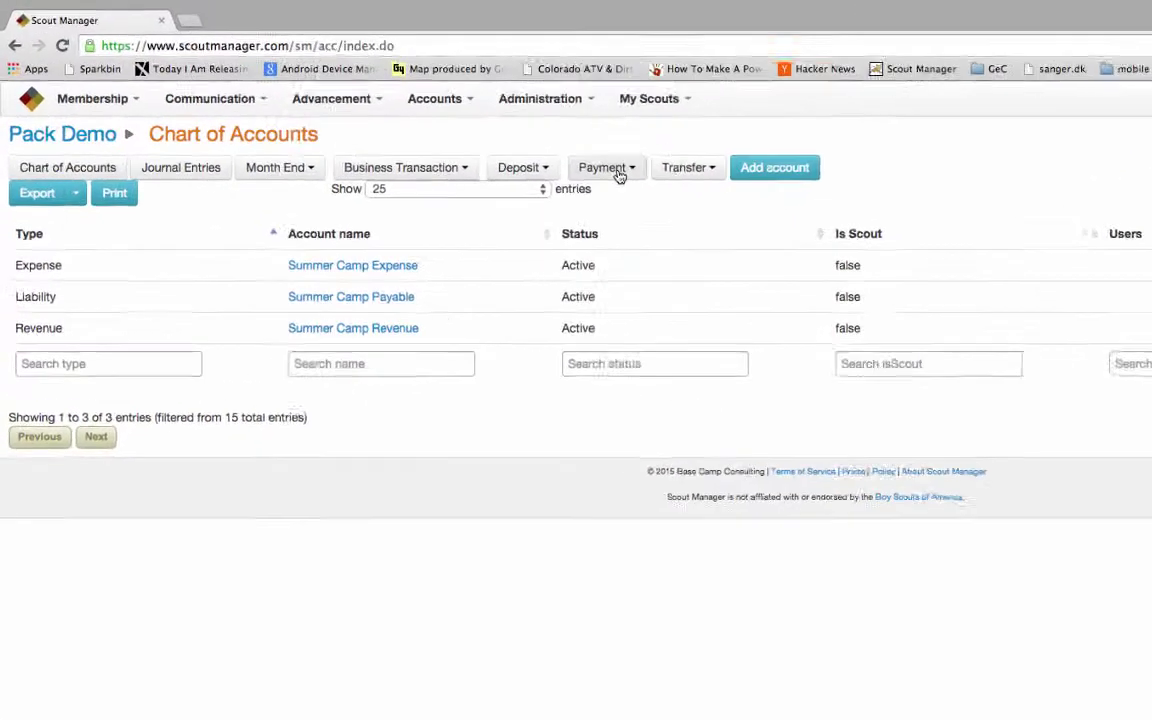
Start a unit expense payment from Pack checking account, debiting Summer Camp Payable.
{"action": "left_click", "coordinate": [428, 118]}
{"action": "left_click", "coordinate": [729, 258]}
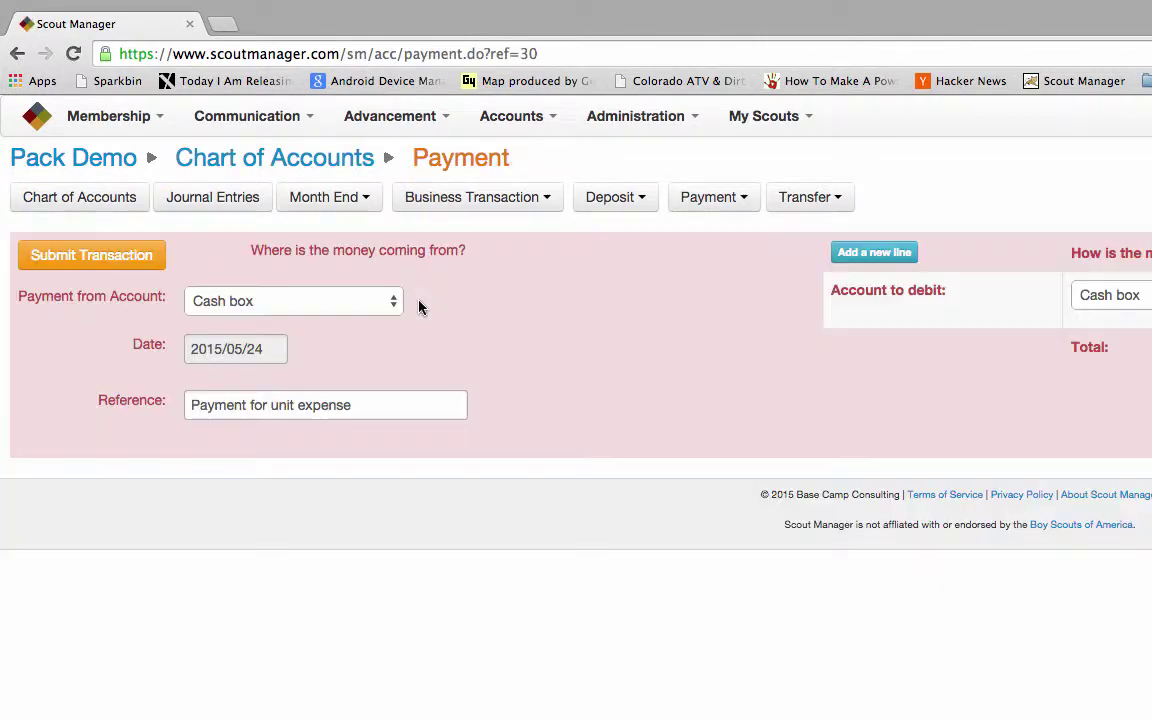
{"action": "left_click", "coordinate": [311, 305]}
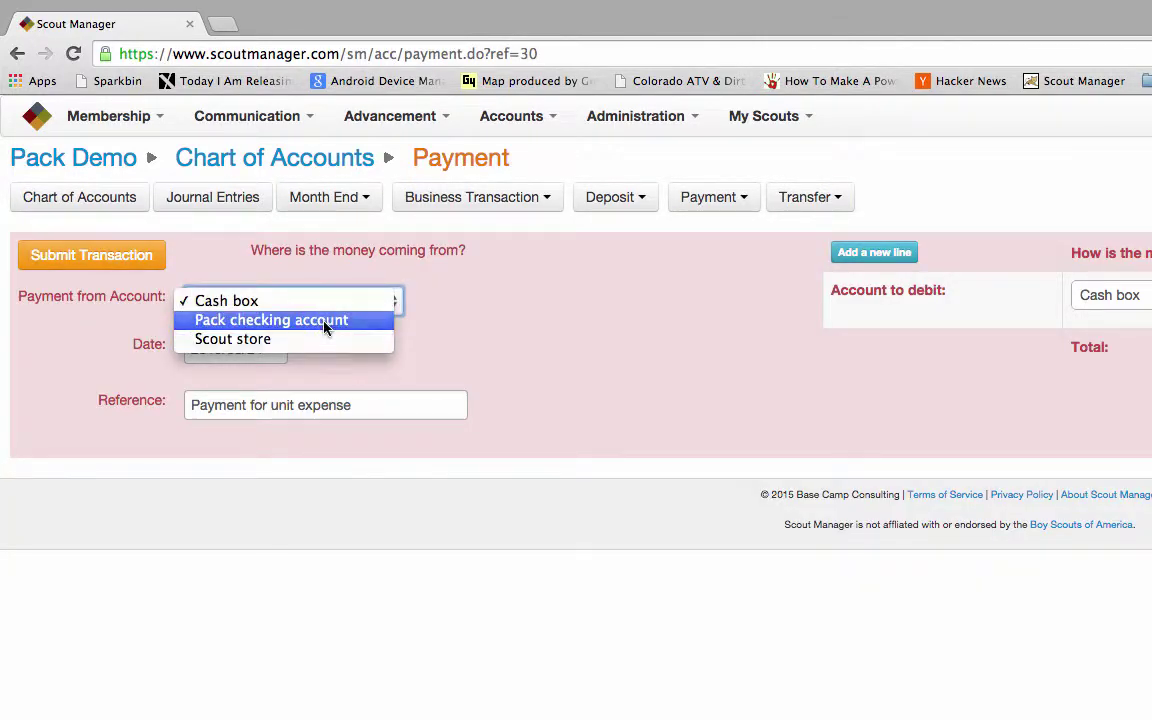
{"action": "left_click", "coordinate": [325, 320]}
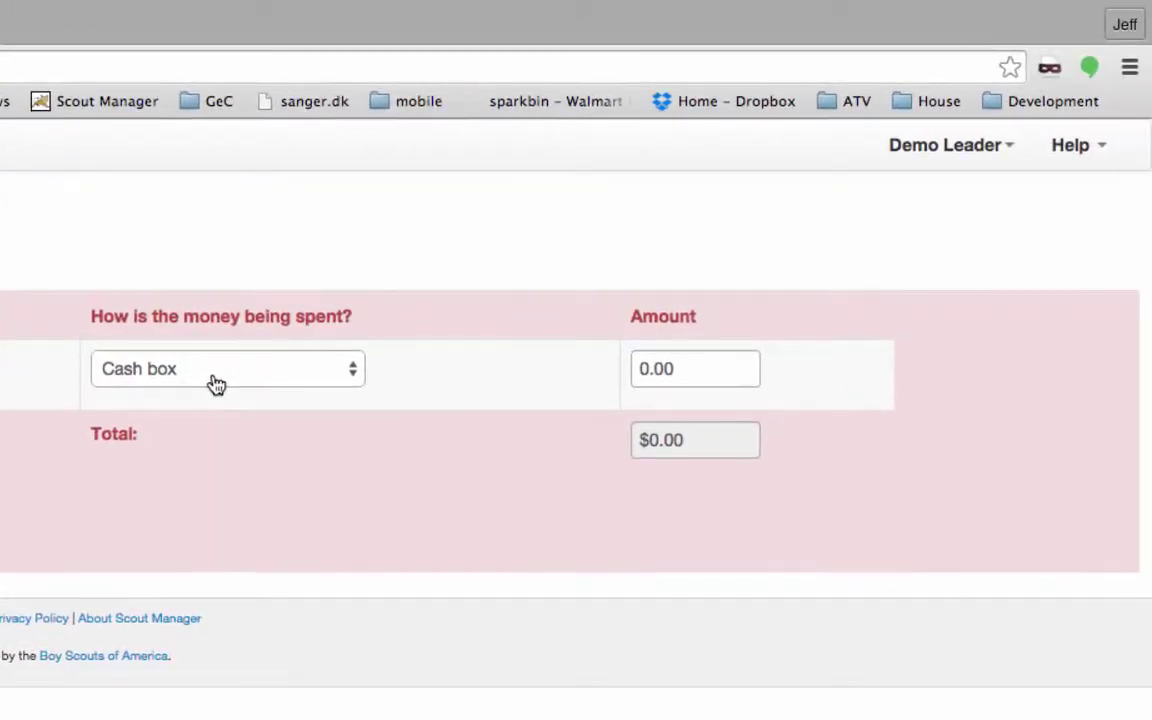
{"action": "left_click", "coordinate": [1110, 296]}
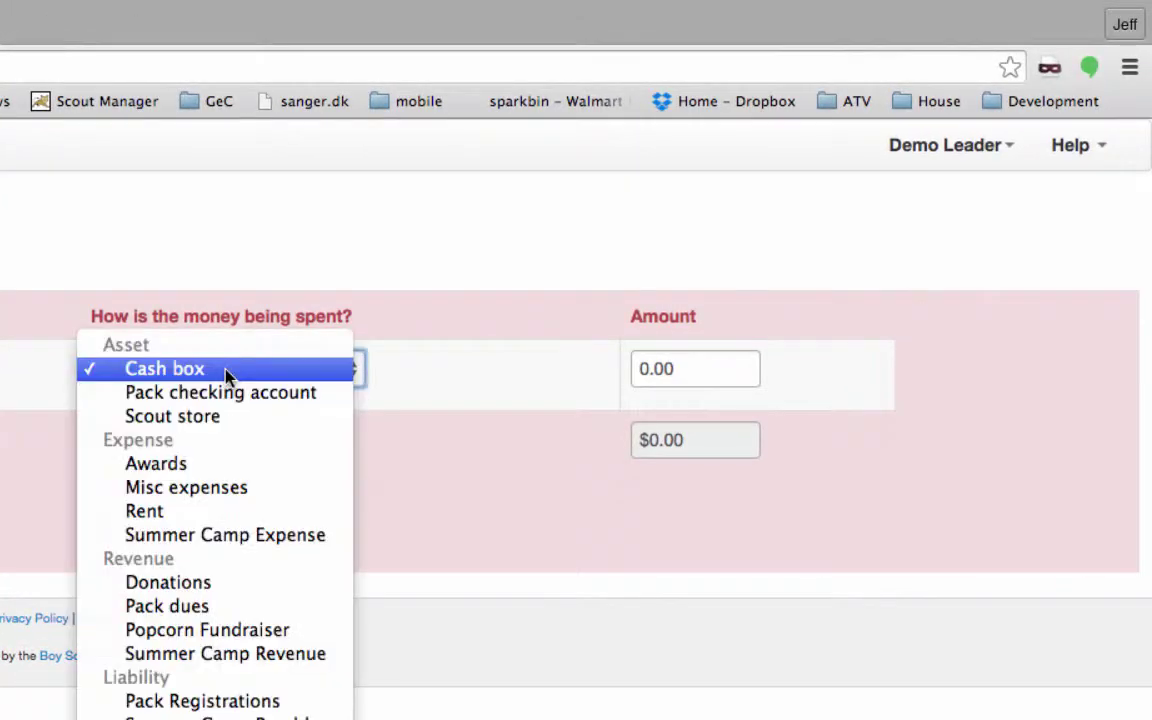
{"action": "left_click", "coordinate": [222, 717]}
Enter 560 with reference 'Payment for summer camp 2 scouts' and submit the payment.
{"action": "left_click", "coordinate": [670, 373]}
{"action": "key", "text": "super+a"}
{"action": "type", "text": "560"}
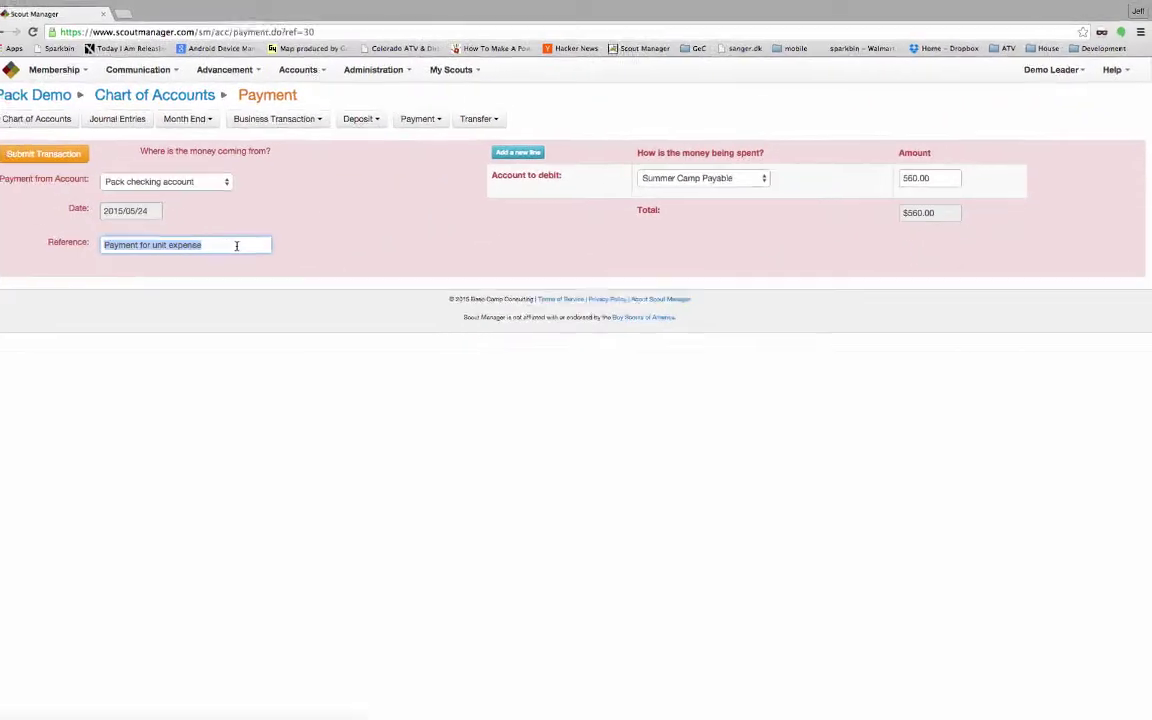
{"action": "triple_click", "coordinate": [245, 243]}
{"action": "key", "text": "Right"}
{"action": "key", "text": "BackSpace"}
{"action": "key", "text": "BackSpace"}
{"action": "key", "text": "BackSpace"}
{"action": "key", "text": "BackSpace"}
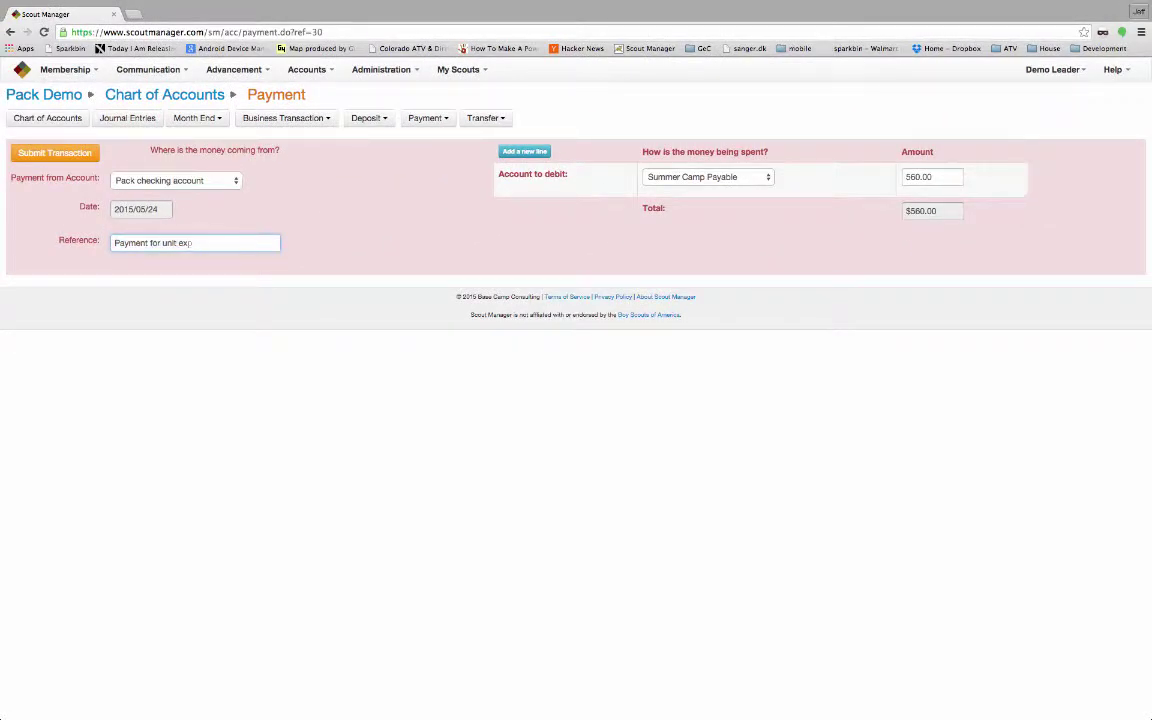
{"action": "type", "text": "summer camp 2 scouts"}
{"action": "left_click", "coordinate": [58, 153]}
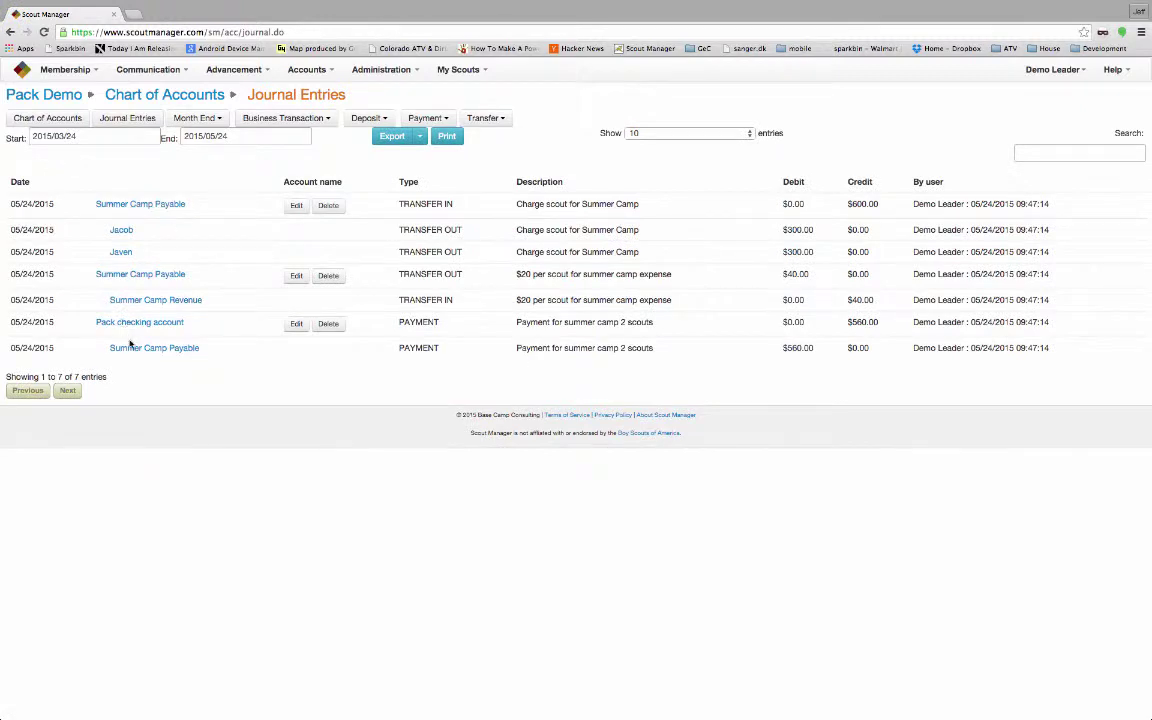
Check Summer Camp Payable's $0.00 balance and 600.00 credit in the chart of accounts.
{"action": "left_click", "coordinate": [55, 119]}
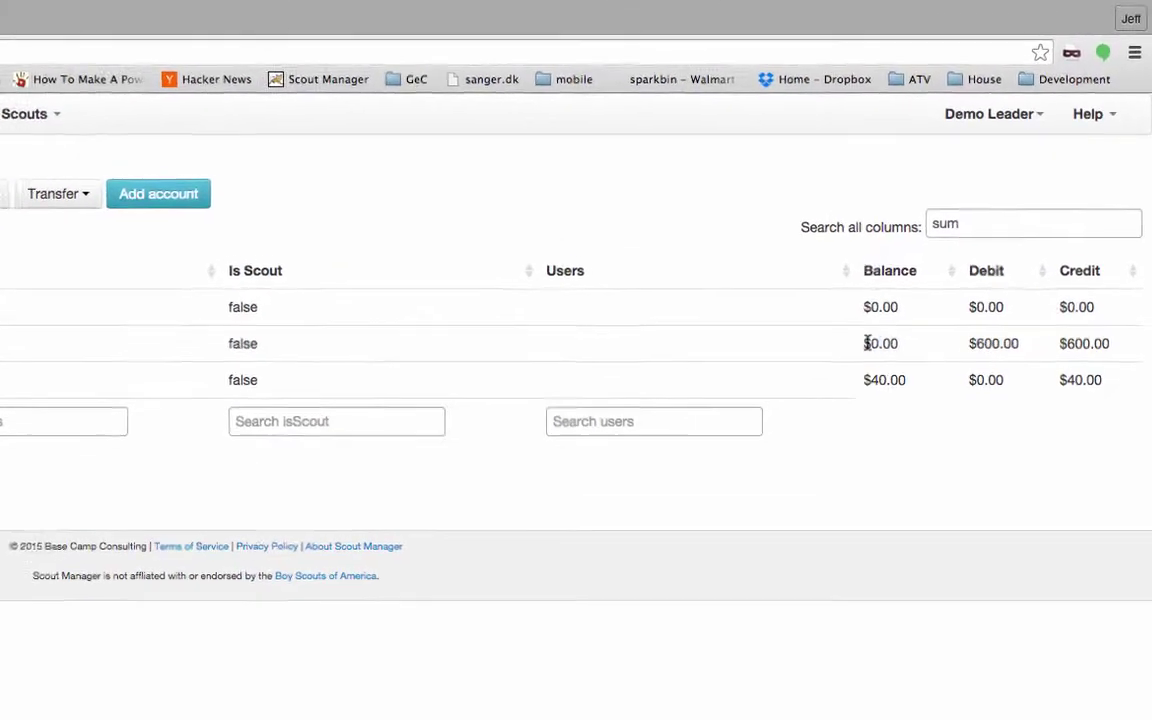
{"action": "left_click_drag", "start_coordinate": [978, 209], "coordinate": [1006, 209]}
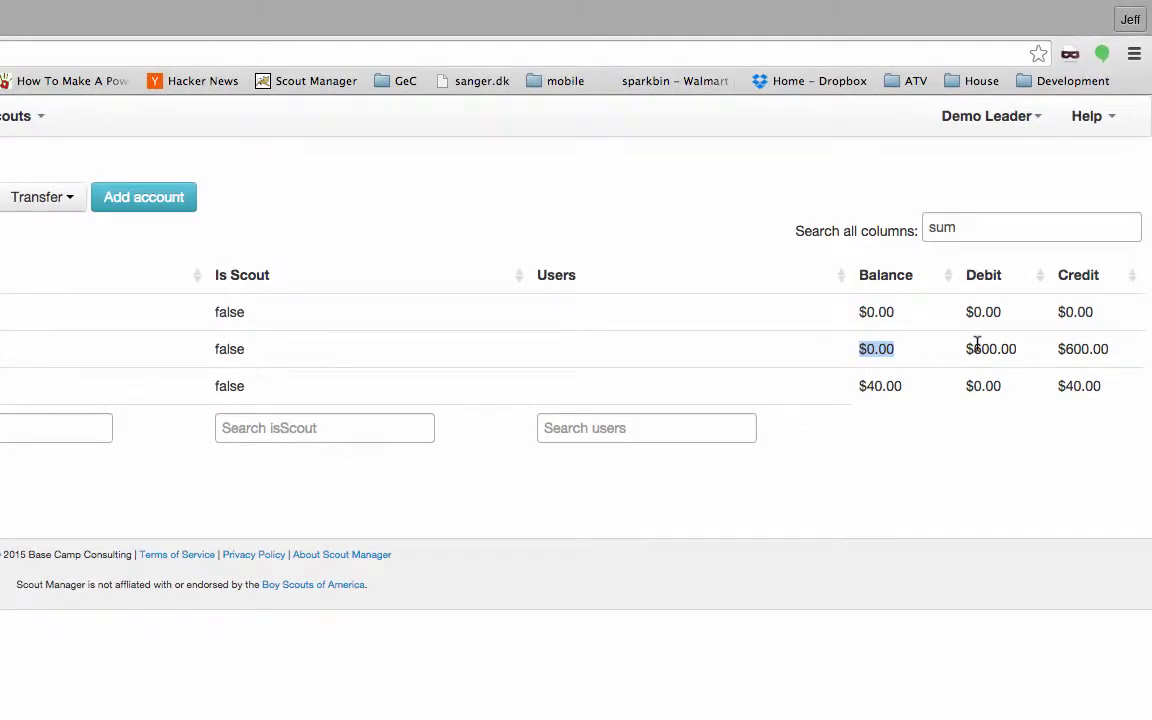
{"action": "double_click", "coordinate": [1070, 350]}
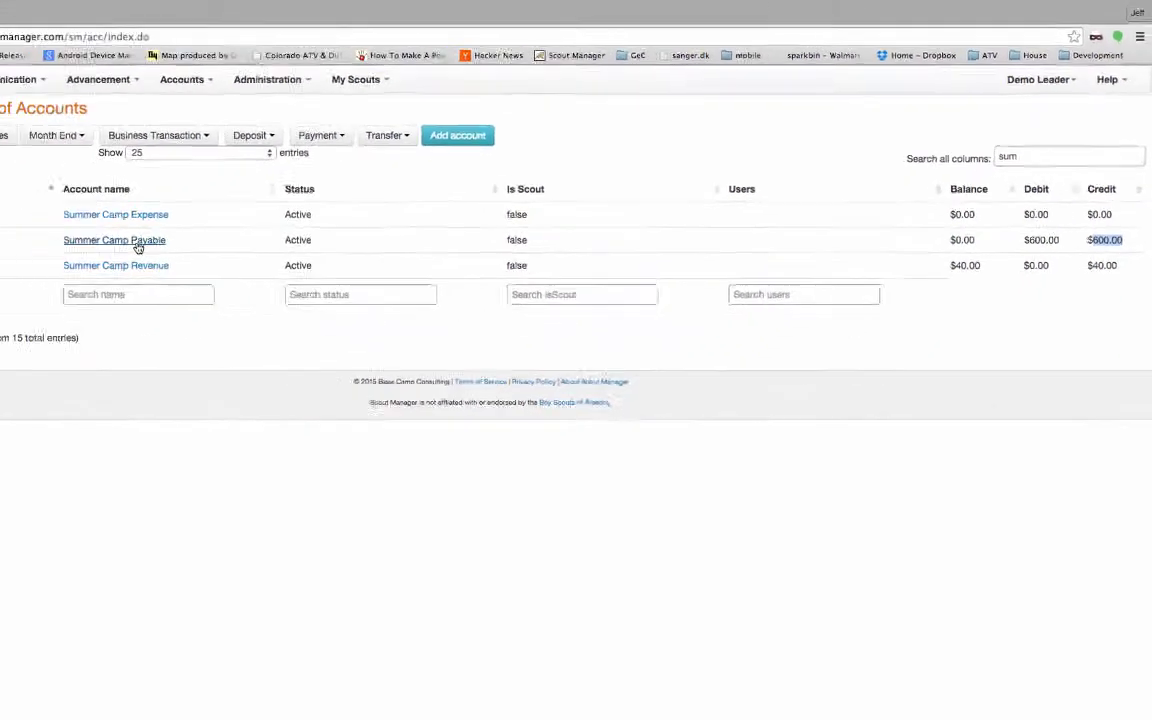
Review Summer Camp Payable's details: 560.00 payment debit and $600.00 debit and credit totals.
{"action": "left_click", "coordinate": [108, 250]}
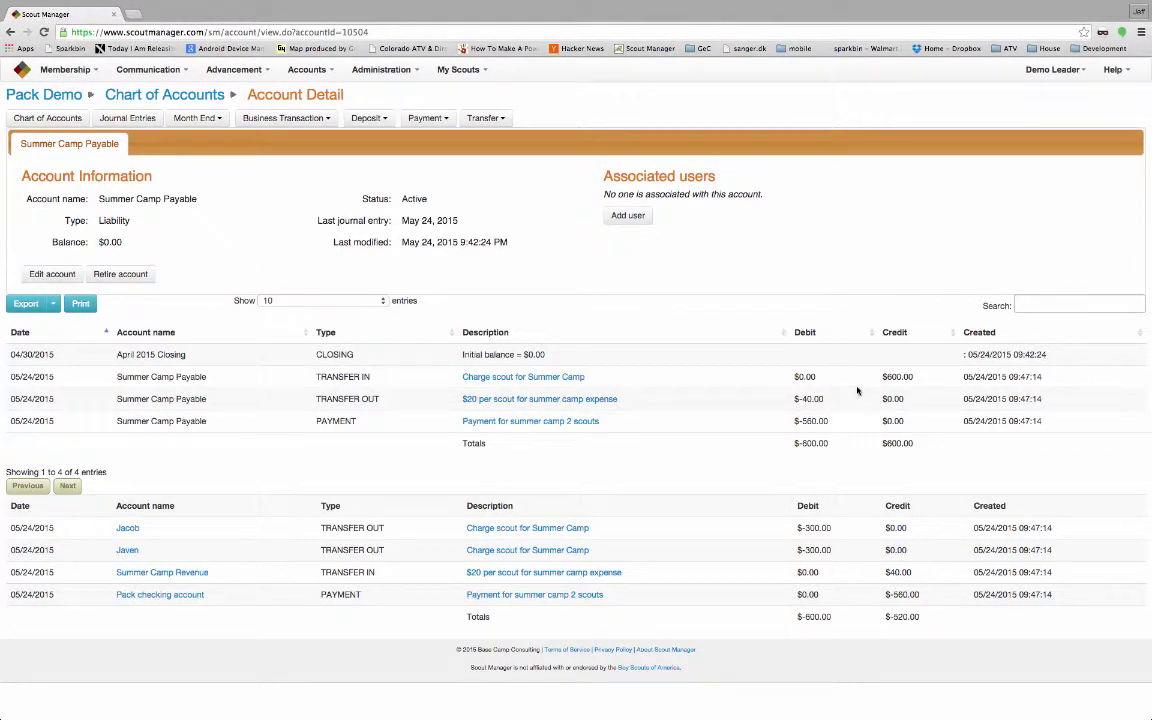
{"action": "double_click", "coordinate": [815, 421]}
{"action": "double_click", "coordinate": [804, 443]}
{"action": "double_click", "coordinate": [893, 441]}
{"action": "left_click", "coordinate": [44, 119]}
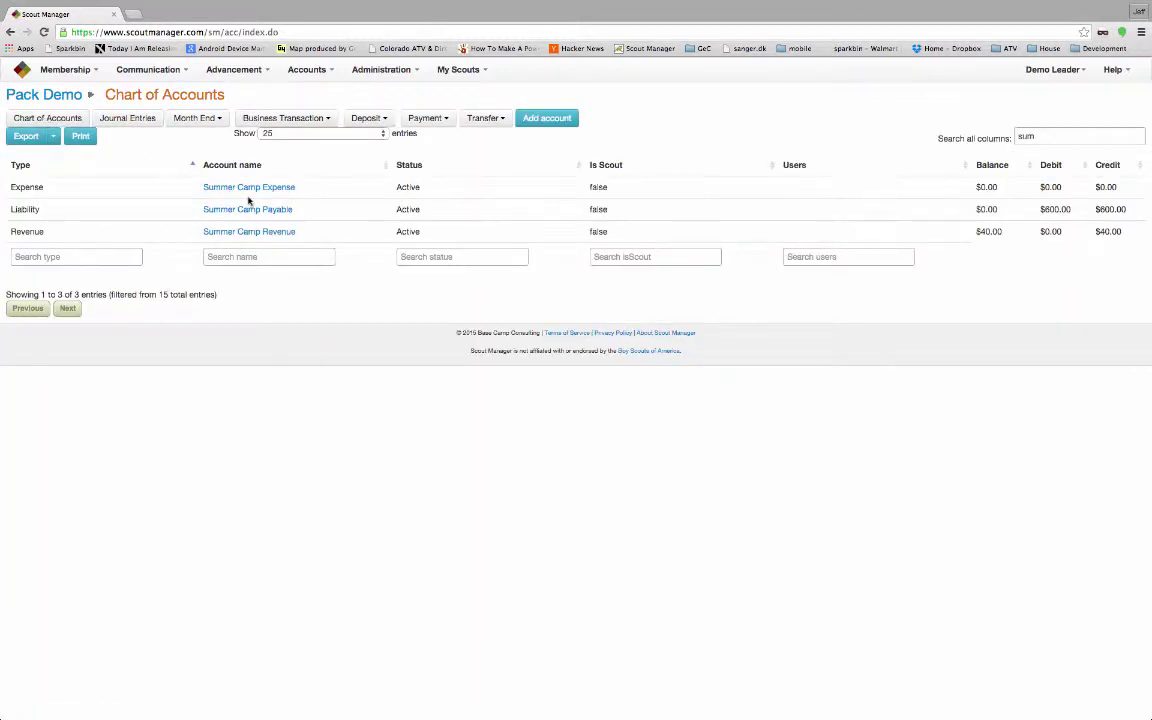
Filter by 'mem', clear it, note Pack checking at $4,440.00, and bring up Deposit options.
{"action": "left_click", "coordinate": [1060, 137]}
{"action": "key", "text": "BackSpace"}
{"action": "key", "text": "BackSpace"}
{"action": "key", "text": "BackSpace"}
{"action": "type", "text": "mem"}
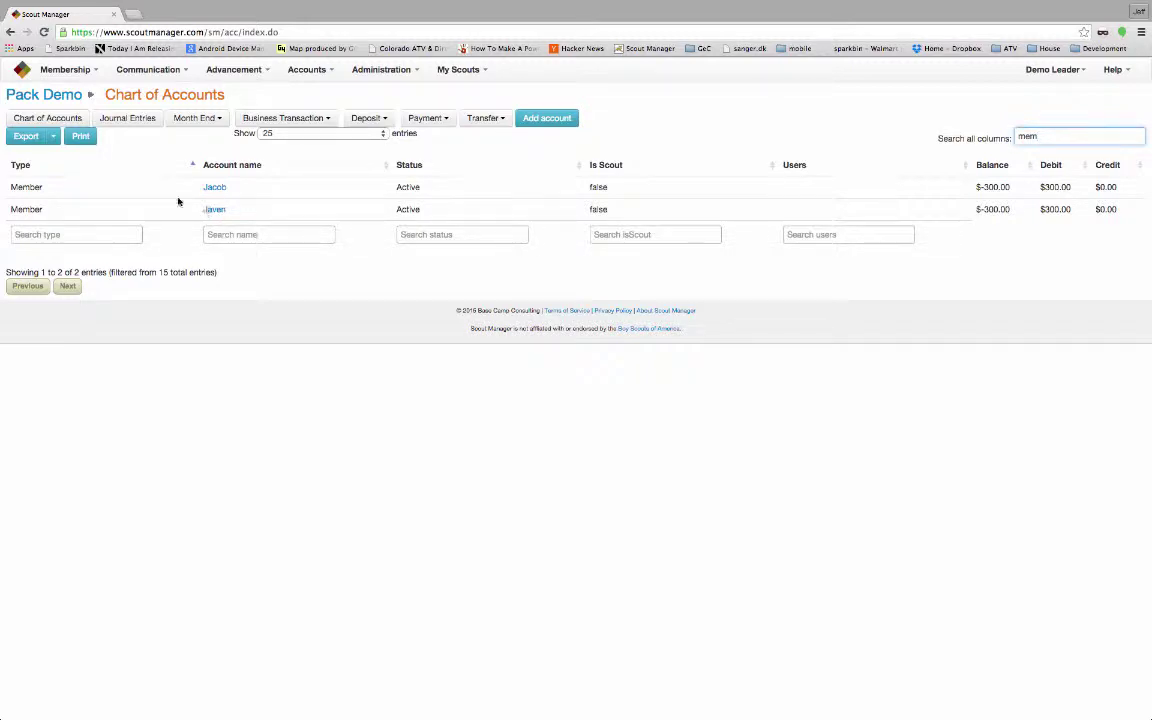
{"action": "key", "text": "BackSpace"}
{"action": "key", "text": "BackSpace"}
{"action": "key", "text": "BackSpace"}
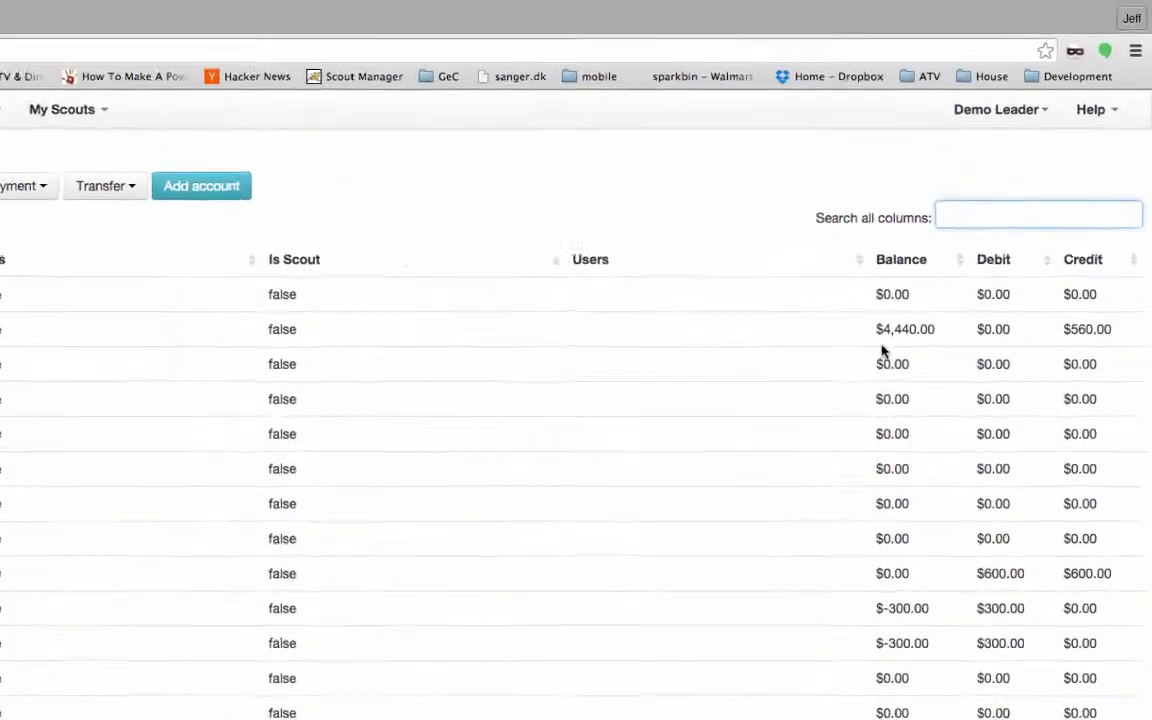
{"action": "double_click", "coordinate": [868, 349]}
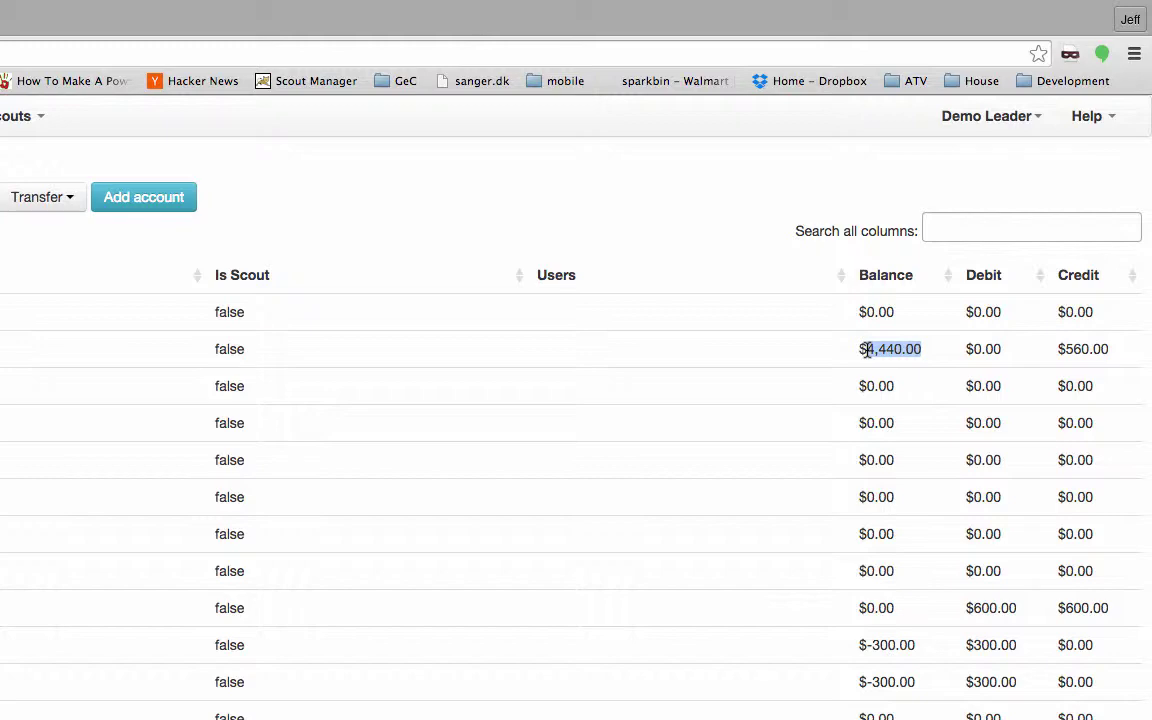
{"action": "left_click", "coordinate": [815, 329]}
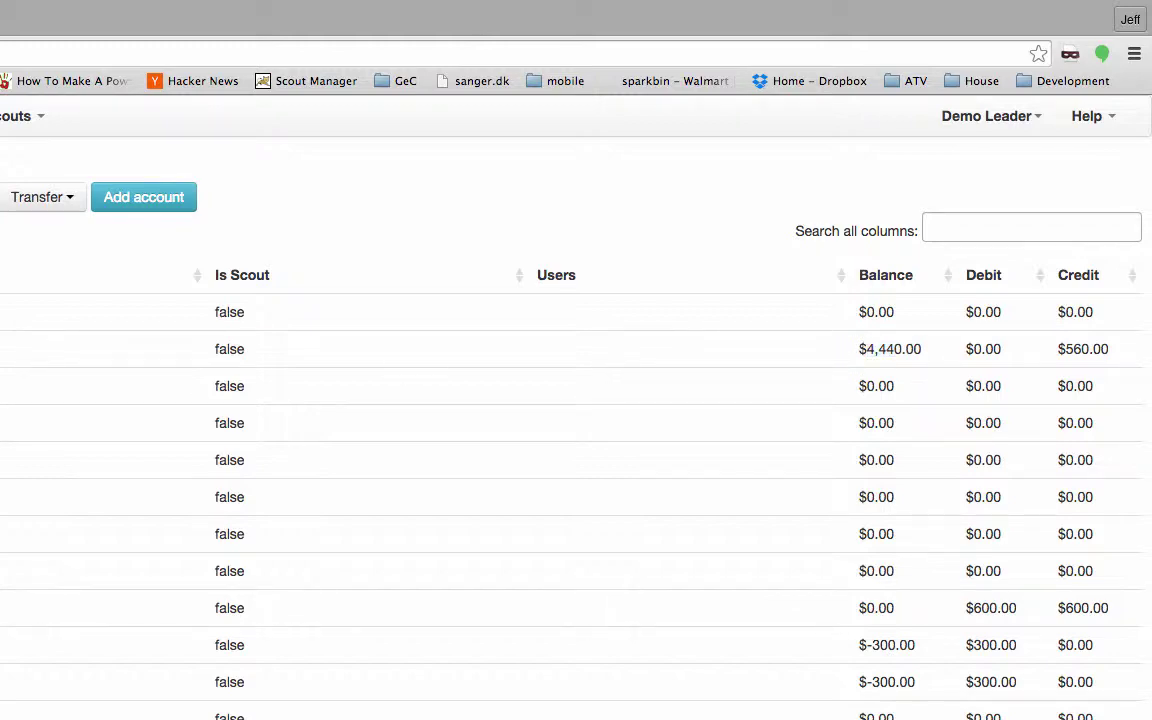
{"action": "left_click", "coordinate": [368, 119]}
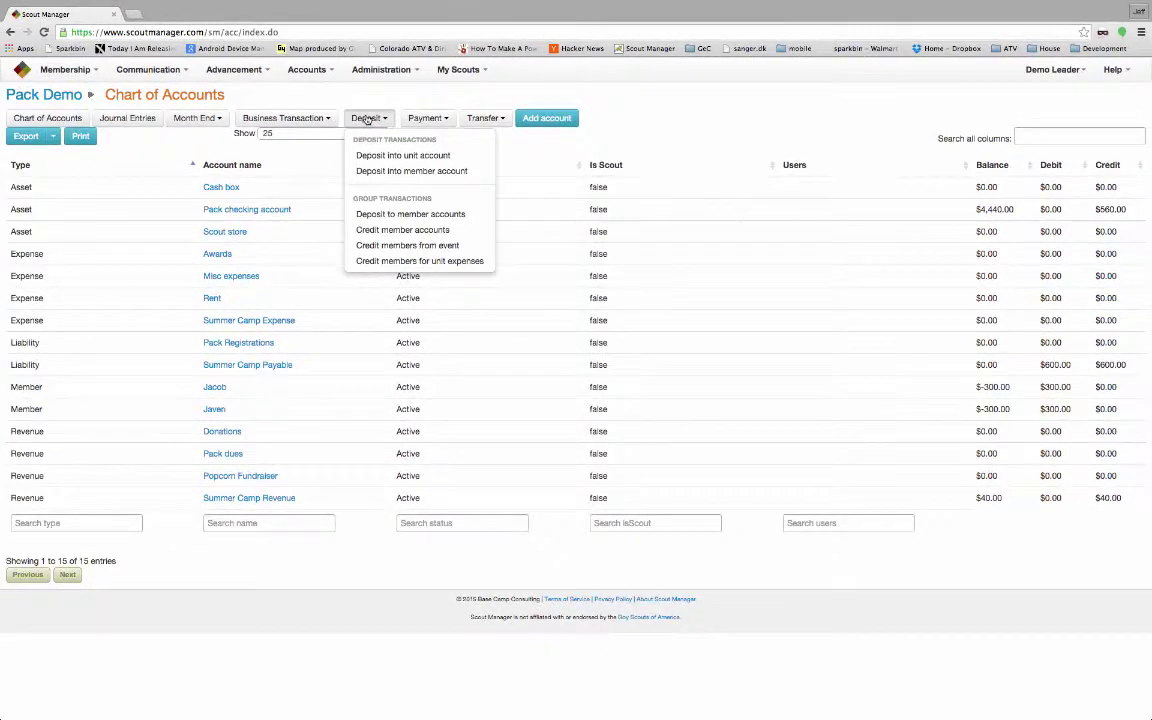
Start a deposit to member accounts into the Pack checking account.
{"action": "left_click", "coordinate": [407, 215]}
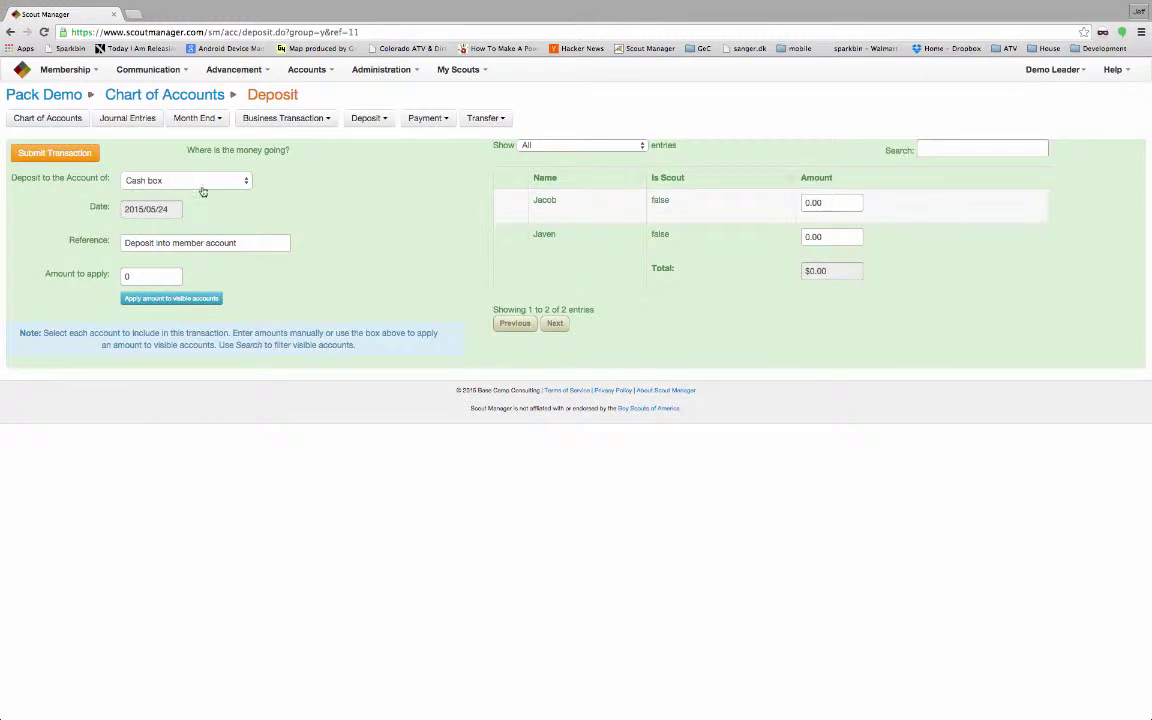
{"action": "left_click", "coordinate": [212, 181]}
{"action": "left_click", "coordinate": [211, 193]}
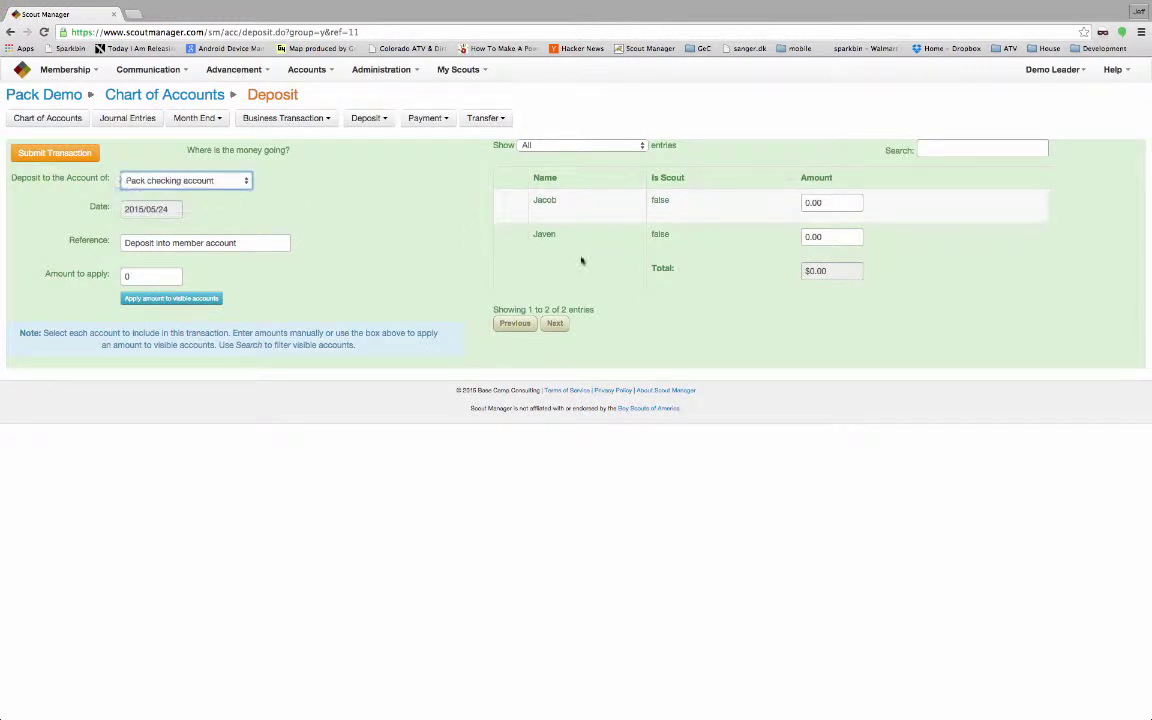
Enter 300.00 for each of the two scouts, keep the default reference, and submit.
{"action": "left_click", "coordinate": [857, 201]}
{"action": "key", "text": "BackSpace"}
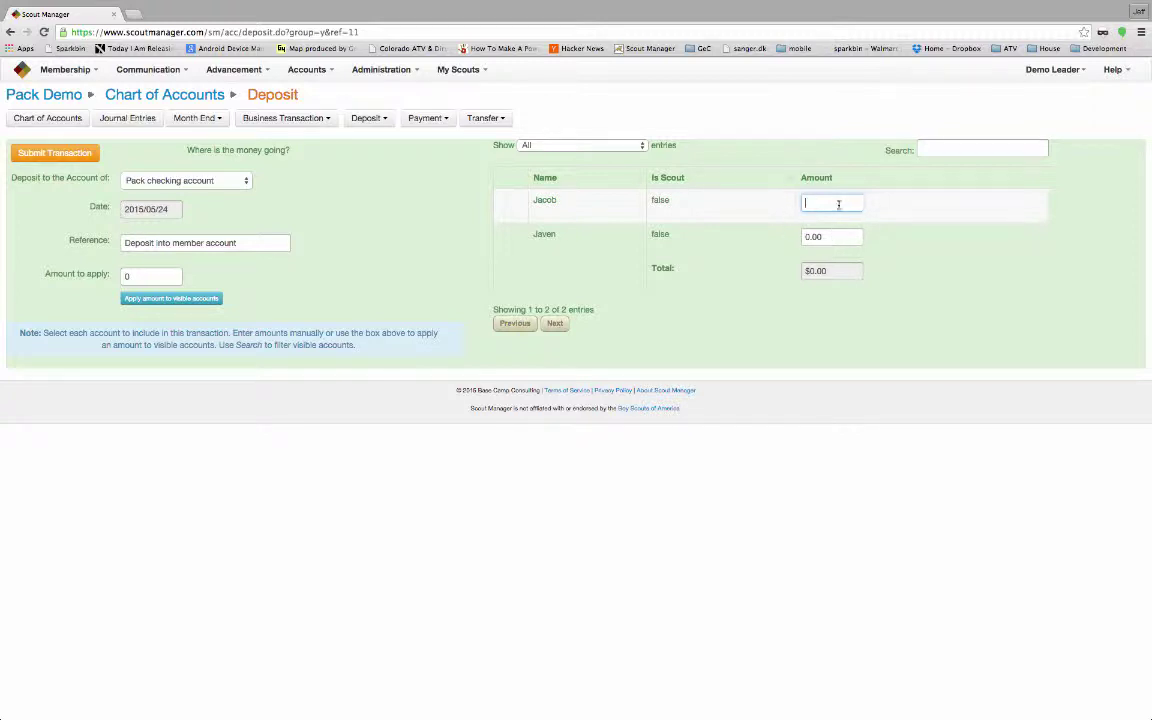
{"action": "type", "text": "300"}
{"action": "key", "text": "Tab"}
{"action": "type", "text": "300"}
{"action": "key", "text": "Tab"}
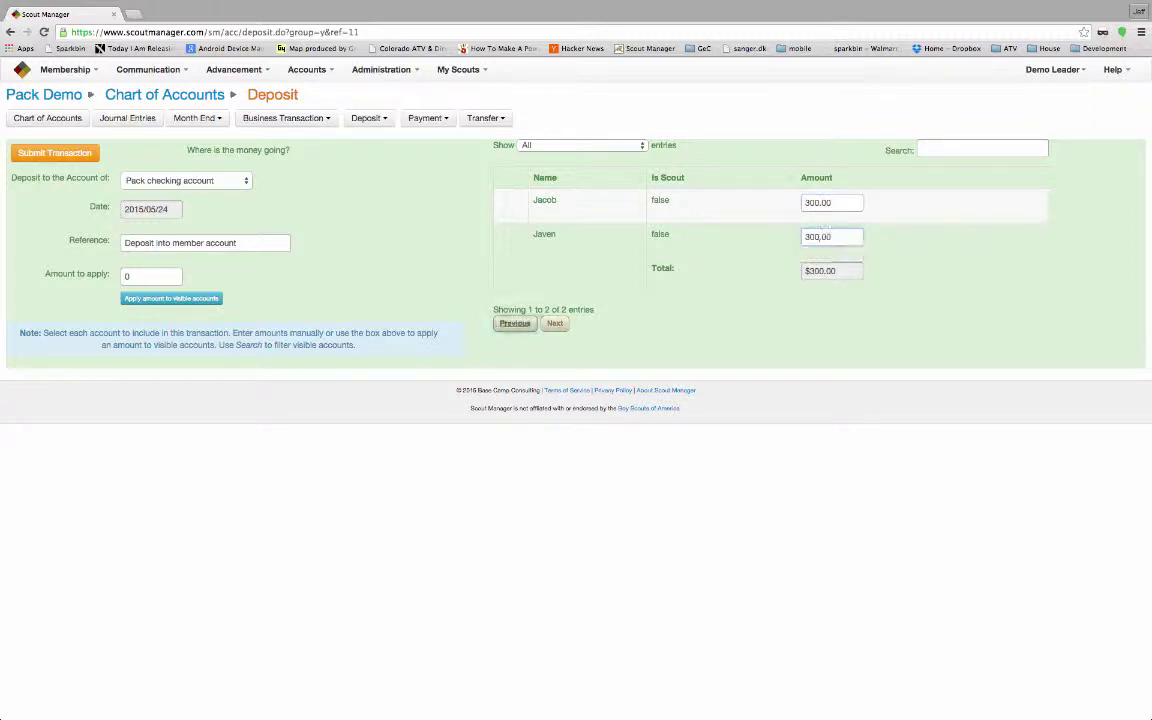
{"action": "left_click", "coordinate": [253, 243]}
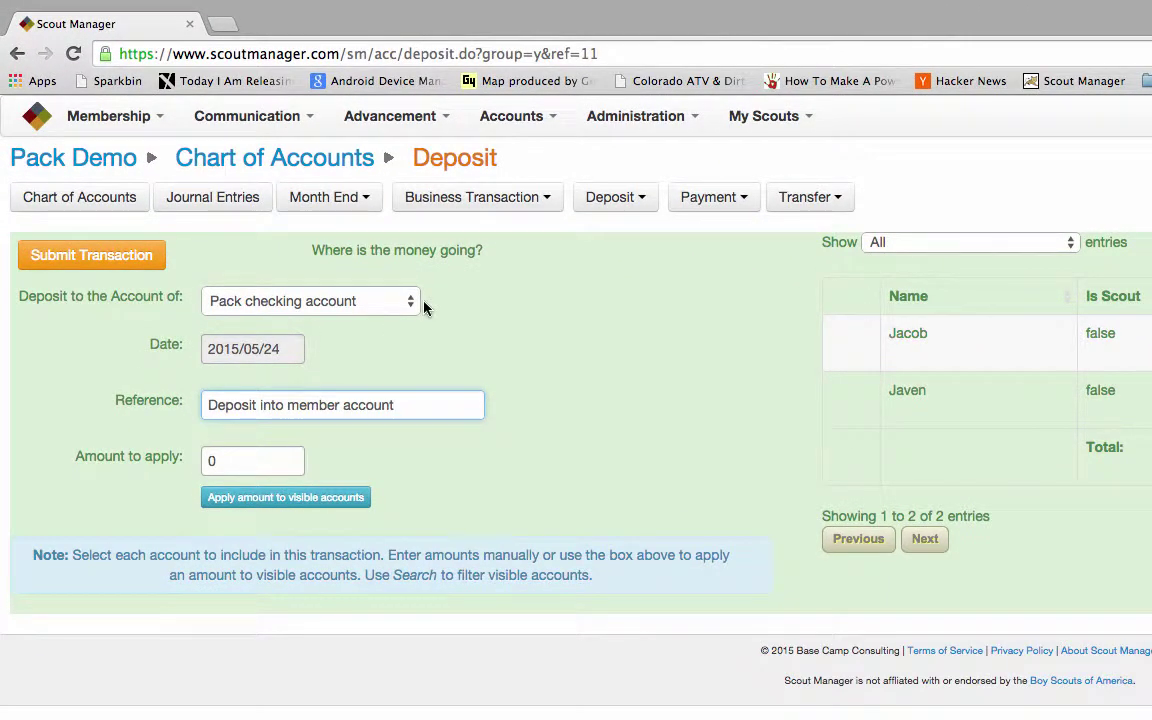
{"action": "left_click", "coordinate": [432, 309]}
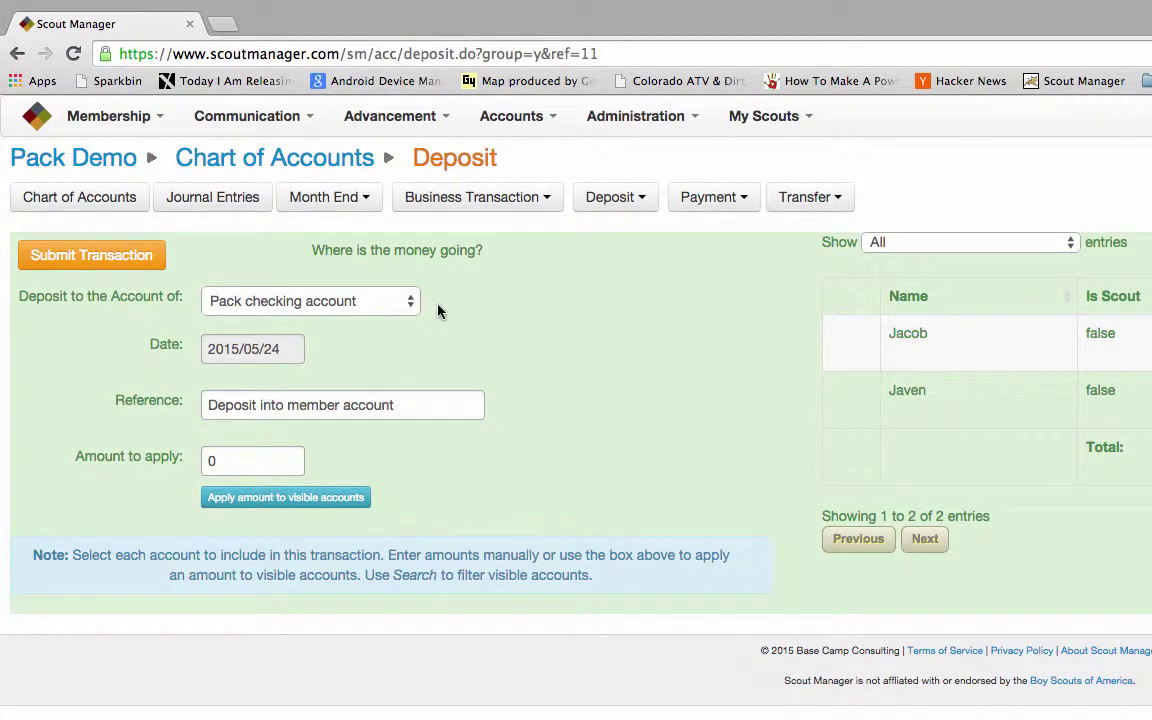
{"action": "left_click", "coordinate": [118, 255]}
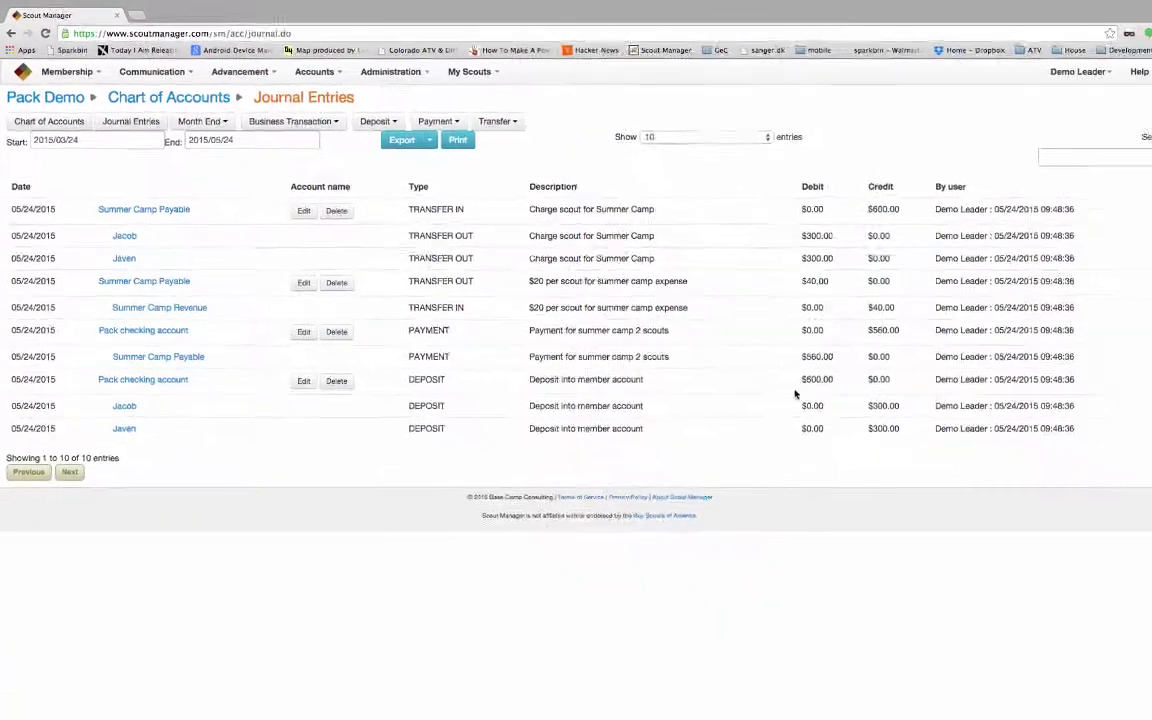
Review the journal entry: Pack checking debited $600.00 and each scout credited $300.00.
{"action": "double_click", "coordinate": [818, 383]}
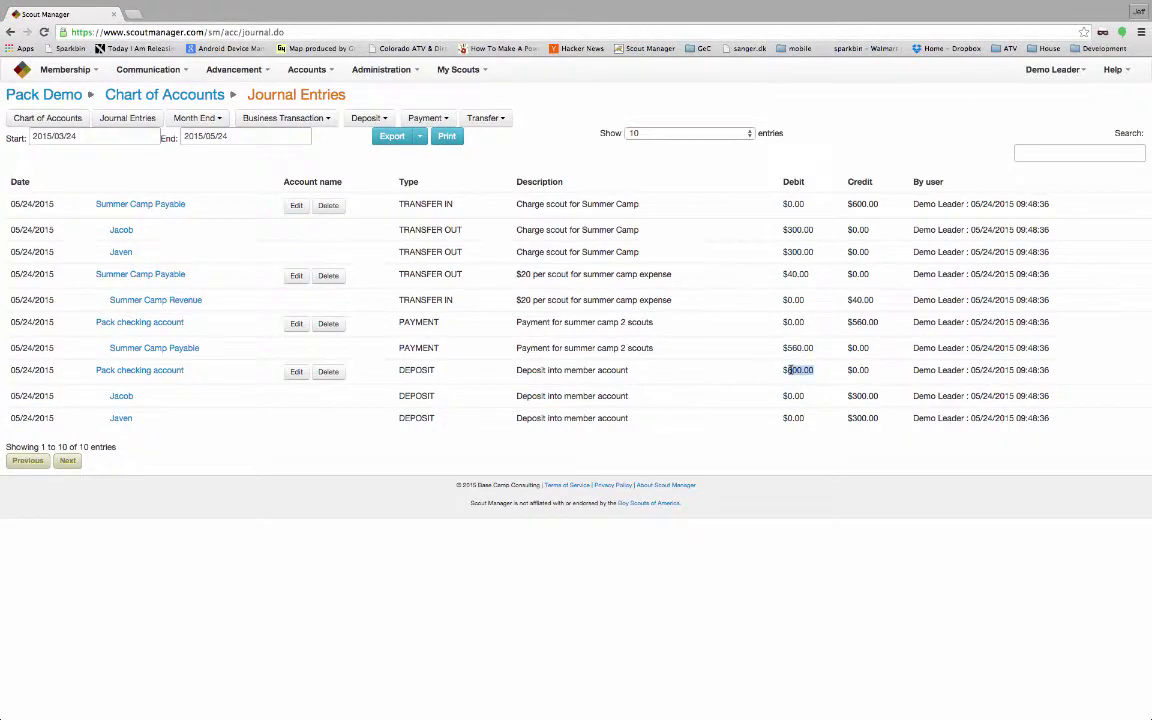
{"action": "left_click", "coordinate": [862, 395]}
{"action": "double_click", "coordinate": [859, 418]}
In the Chart of Accounts, confirm Pack checking at $5,040.00 and filter 'mem' for member balances, then clear it.
{"action": "left_click", "coordinate": [52, 118]}
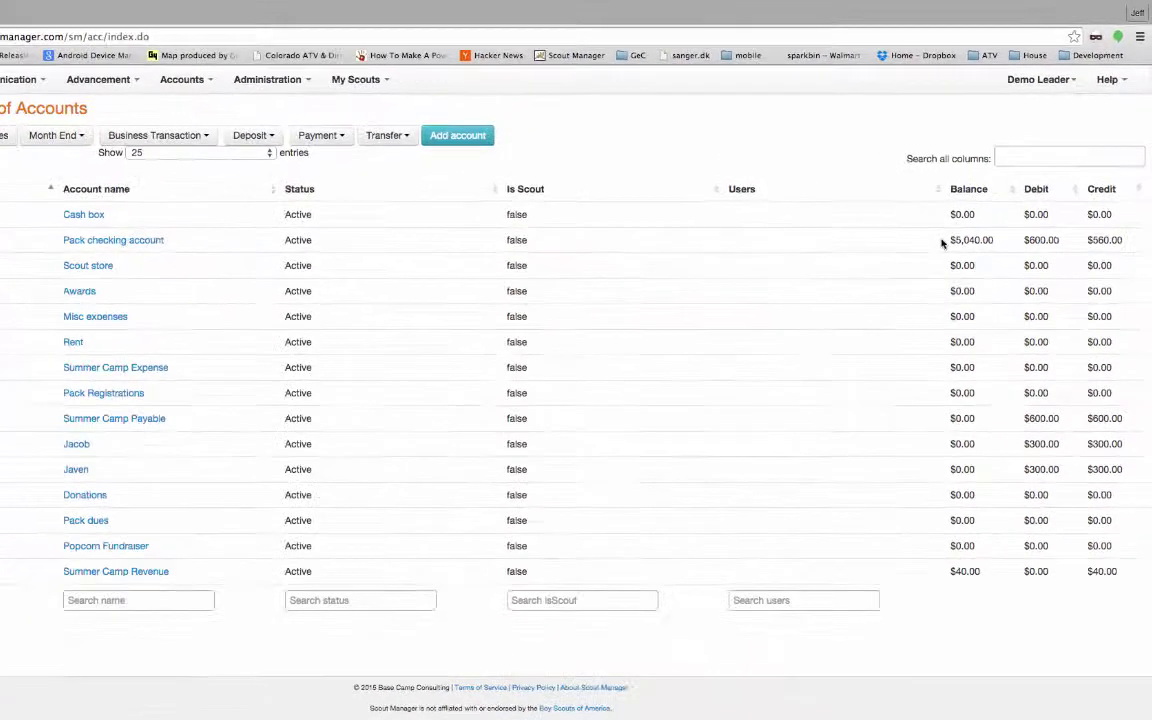
{"action": "left_click_drag", "start_coordinate": [946, 241], "coordinate": [994, 243]}
{"action": "left_click", "coordinate": [995, 241]}
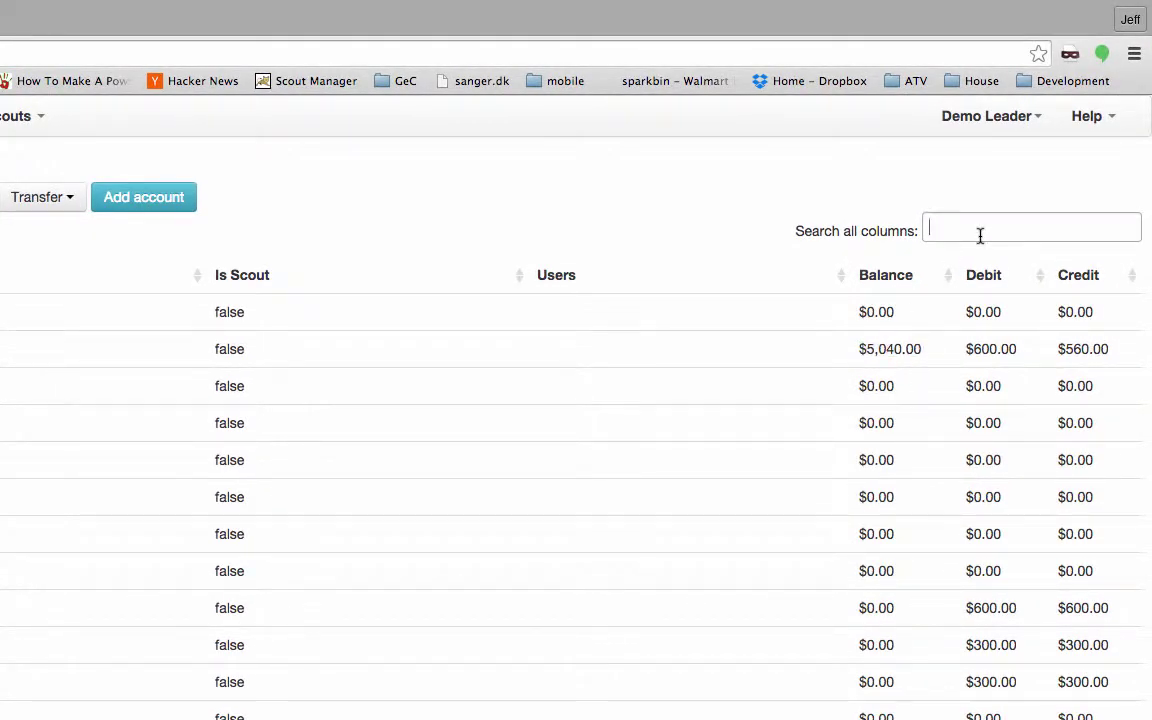
{"action": "type", "text": "mem"}
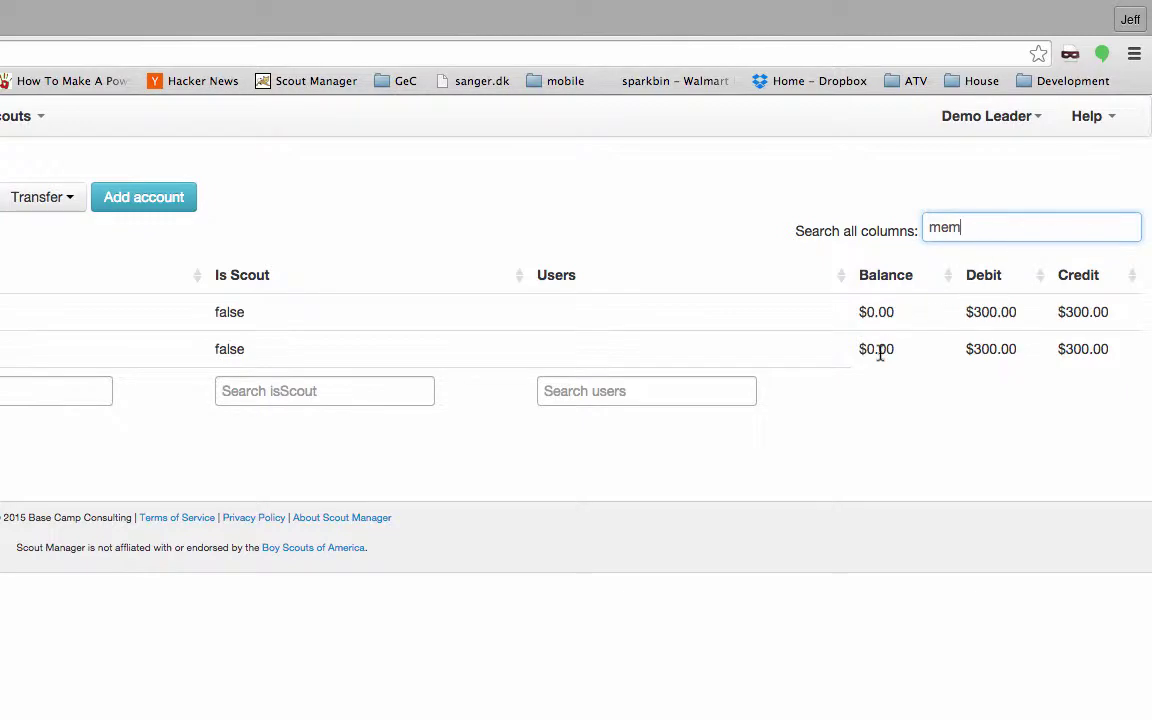
{"action": "key", "text": "BackSpace"}
{"action": "key", "text": "BackSpace"}
{"action": "key", "text": "BackSpace"}
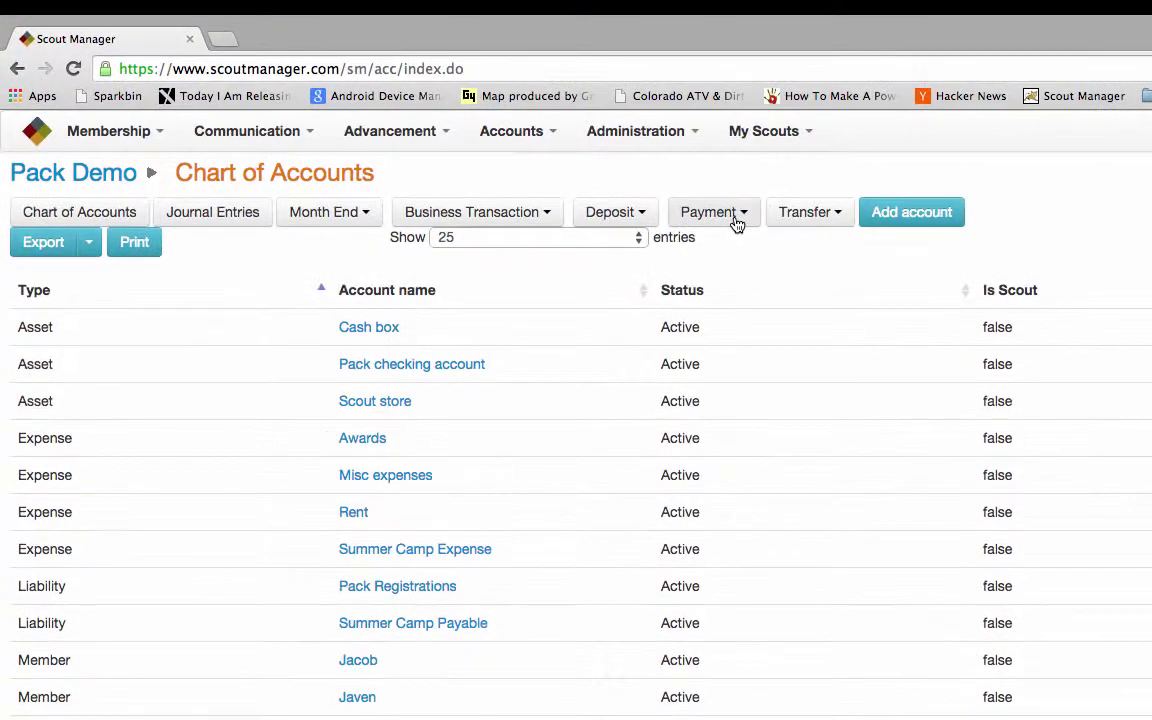
Start a unit expense payment from Pack checking account to Summer Camp Expense.
{"action": "left_click", "coordinate": [441, 123]}
{"action": "left_click", "coordinate": [740, 272]}
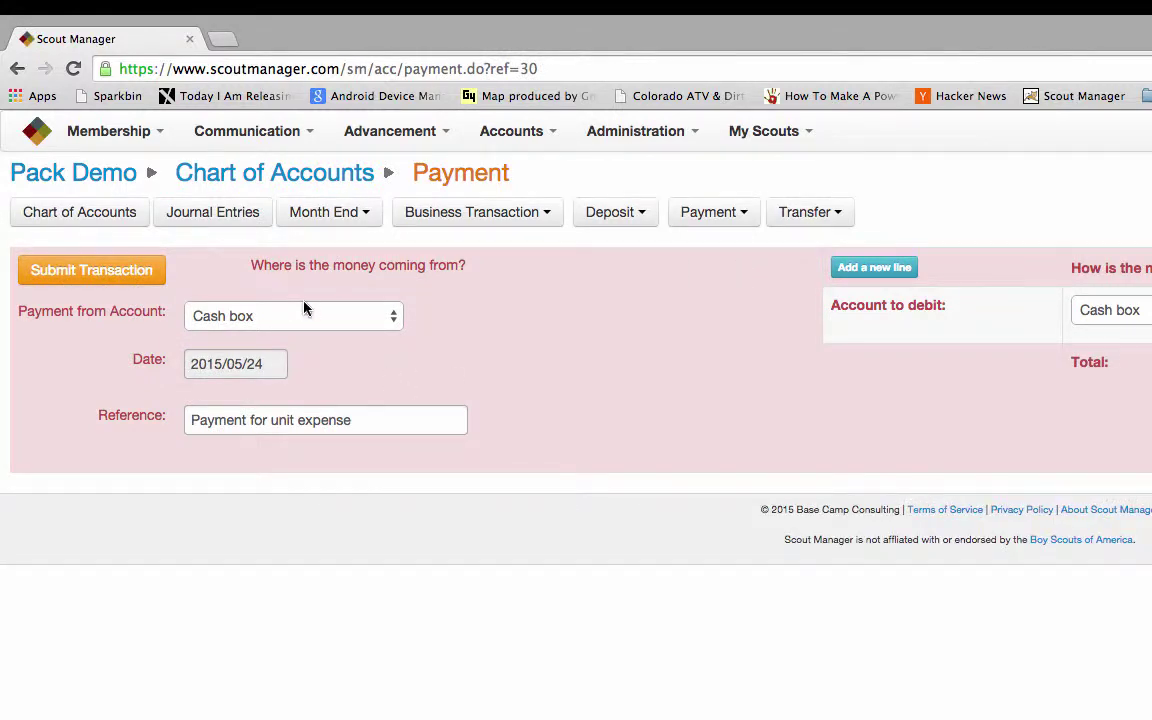
{"action": "left_click", "coordinate": [305, 312]}
{"action": "left_click", "coordinate": [295, 335]}
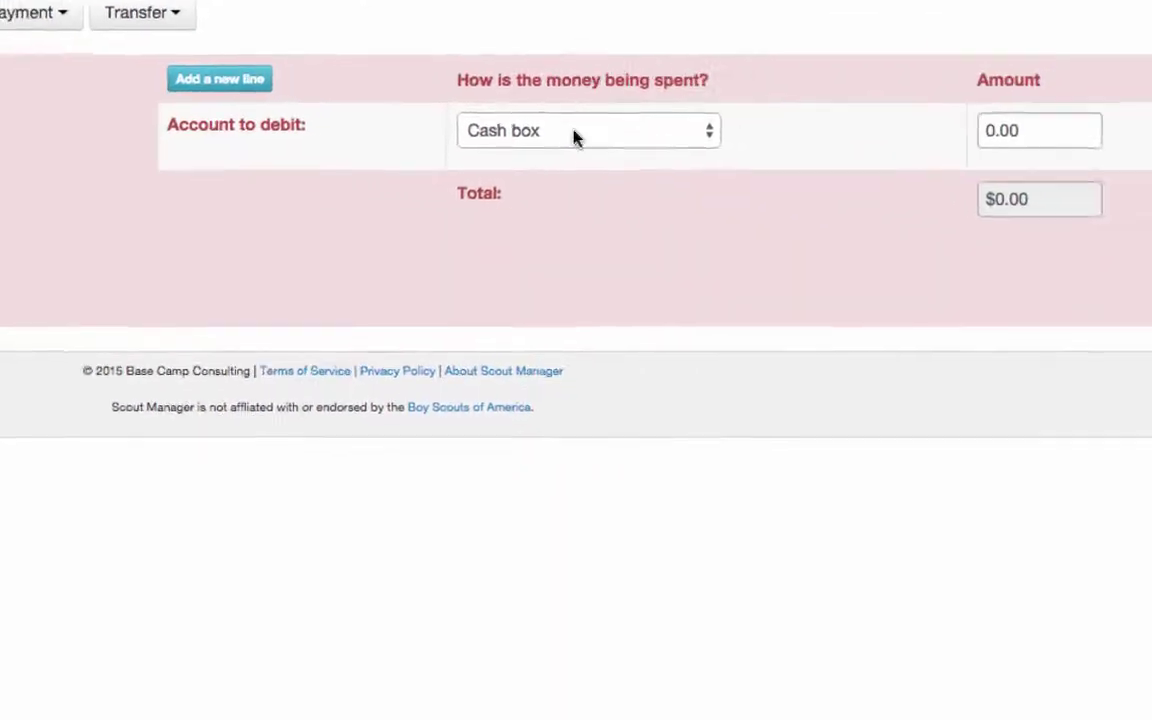
{"action": "left_click", "coordinate": [1100, 295]}
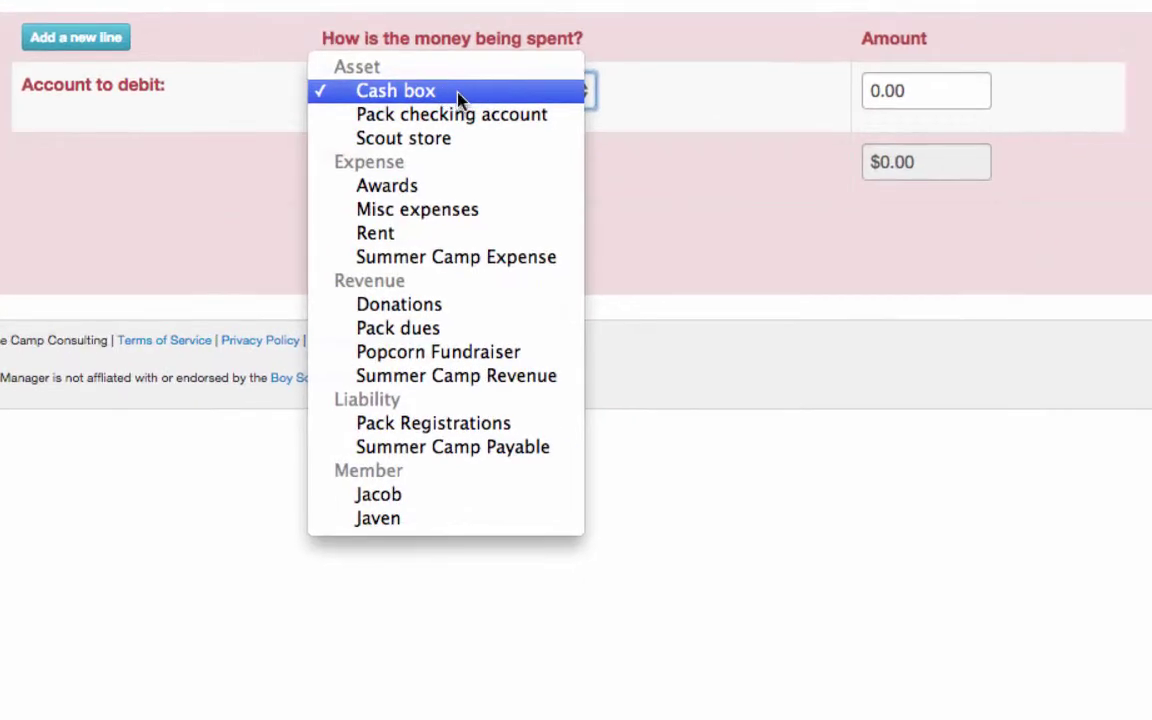
{"action": "left_click", "coordinate": [522, 256]}
Set the amount to 10.00, the reference to 'Payment for summer camp ice', and submit.
{"action": "left_click", "coordinate": [925, 88]}
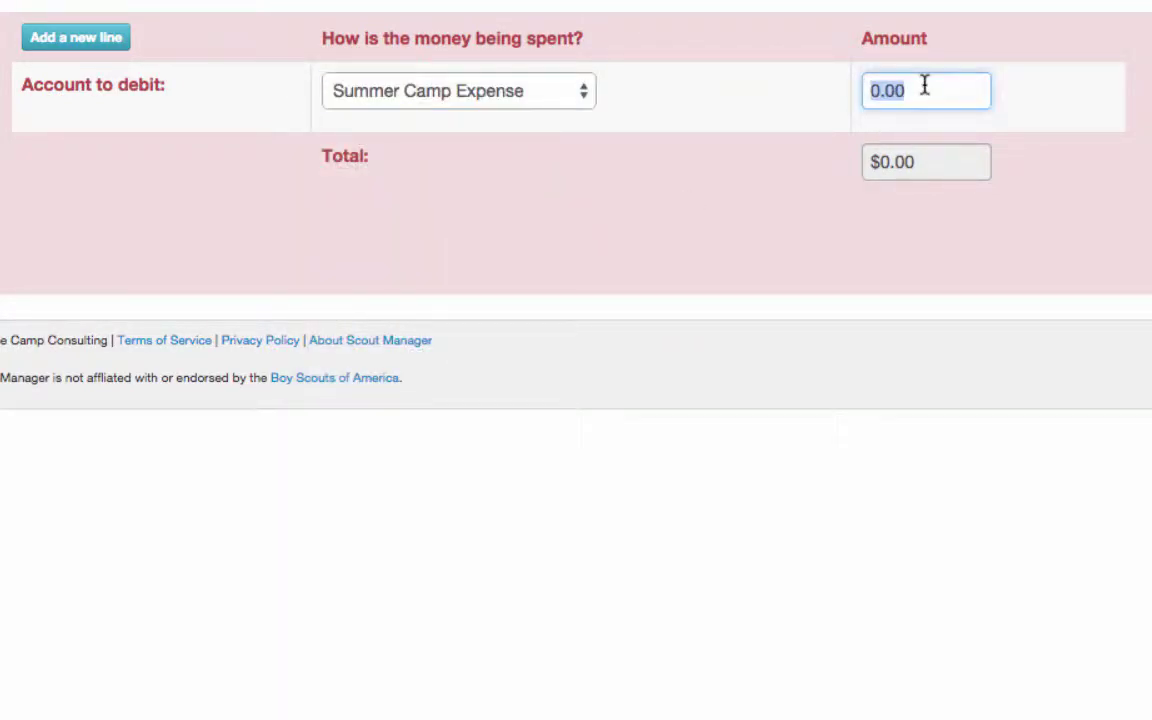
{"action": "type", "text": "10.00"}
{"action": "key", "text": "Tab"}
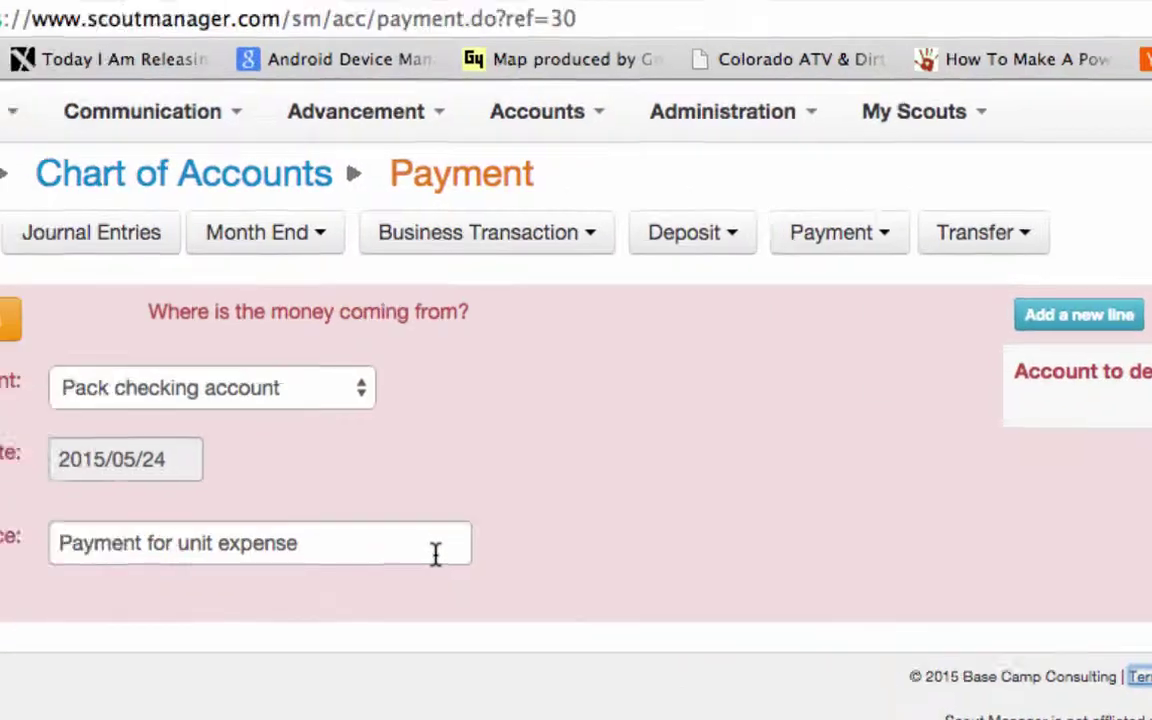
{"action": "key", "text": "BackSpace"}
{"action": "key", "text": "BackSpace"}
{"action": "key", "text": "BackSpace"}
{"action": "key", "text": "BackSpace"}
{"action": "key", "text": "BackSpace"}
{"action": "key", "text": "BackSpace"}
{"action": "key", "text": "BackSpace"}
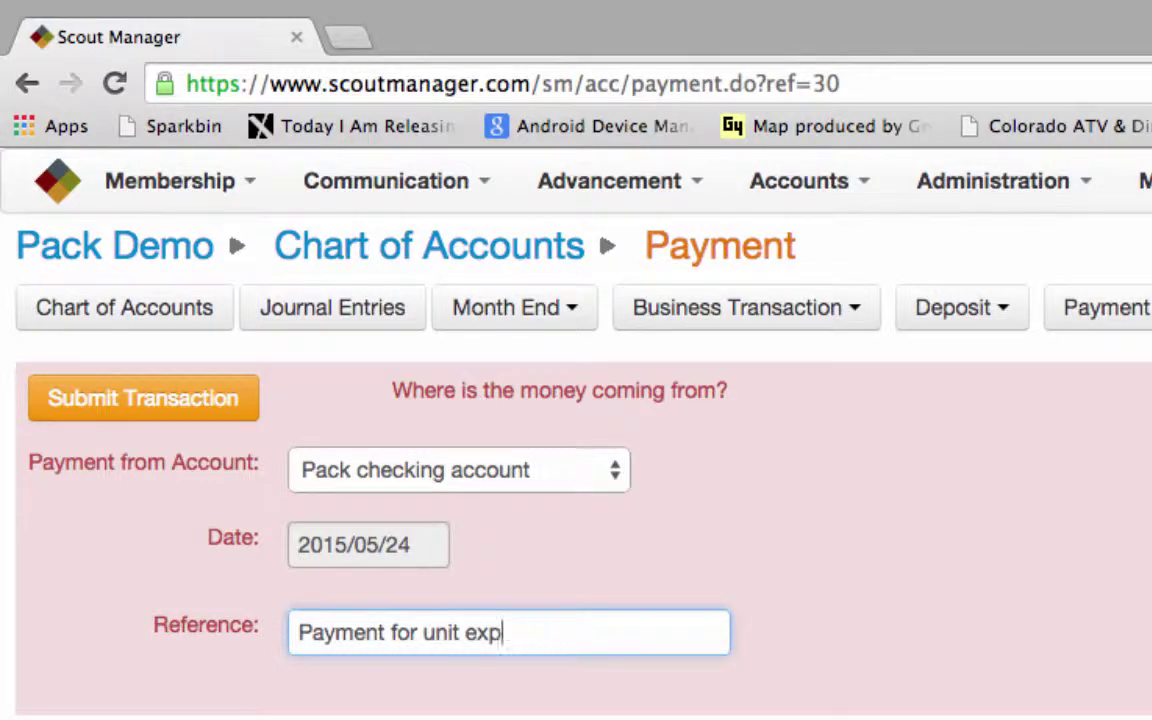
{"action": "key", "text": "BackSpace"}
{"action": "key", "text": "BackSpace"}
{"action": "key", "text": "BackSpace"}
{"action": "key", "text": "BackSpace"}
{"action": "key", "text": "BackSpace"}
{"action": "type", "text": "summ"}
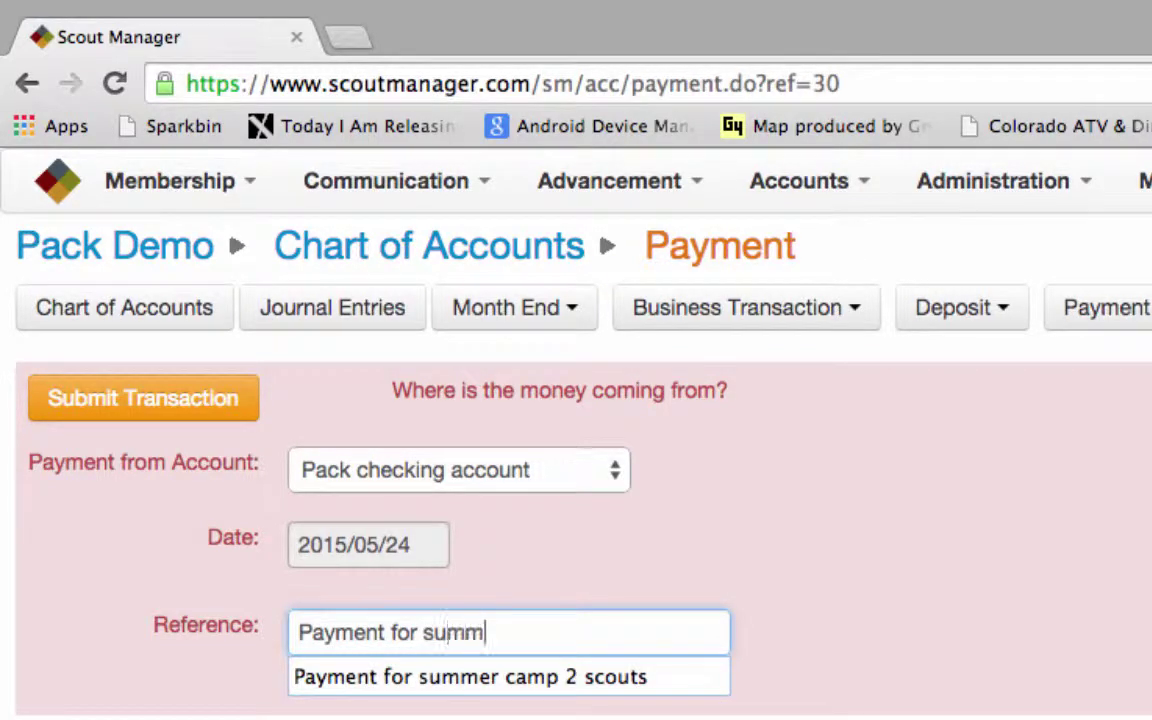
{"action": "type", "text": "er camp ice"}
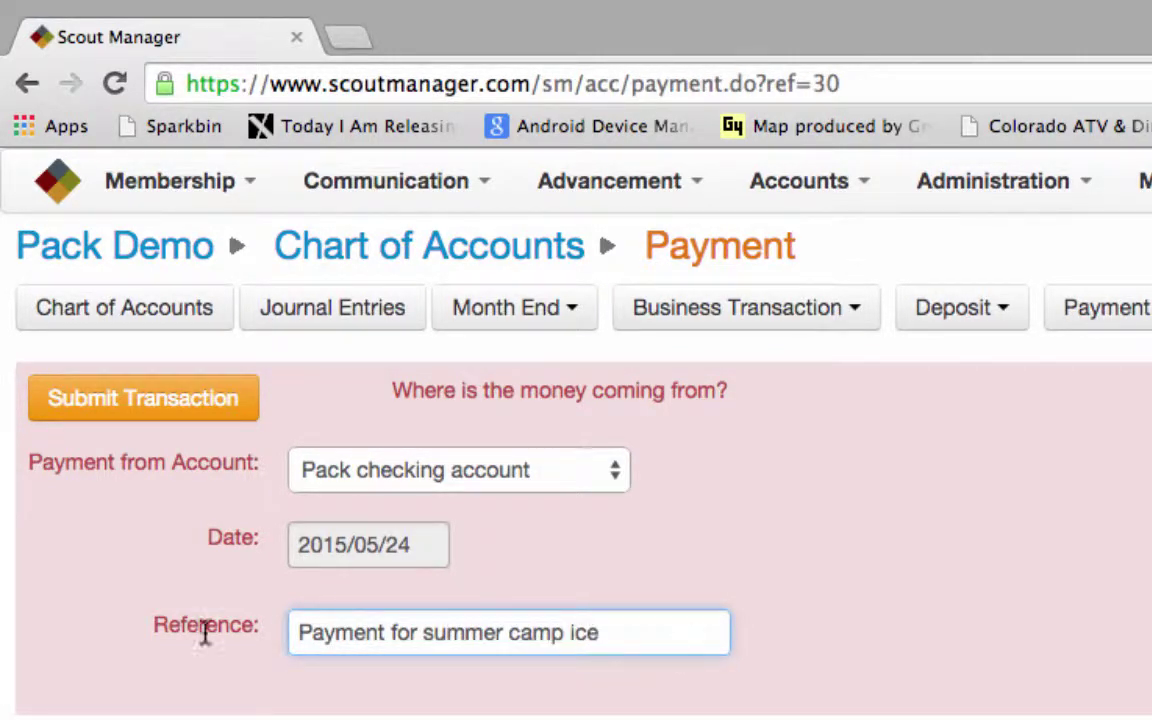
{"action": "left_click", "coordinate": [123, 416]}
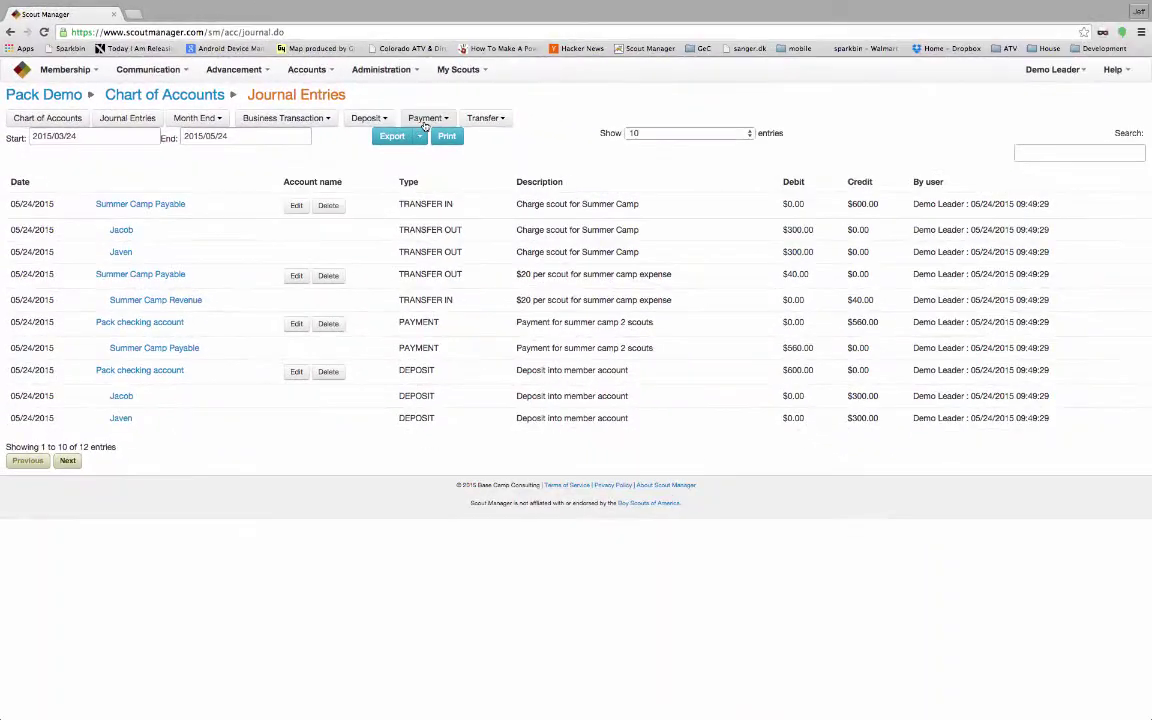
Start another unit expense payment from Pack checking account to Summer Camp Expense.
{"action": "left_click", "coordinate": [1130, 316]}
{"action": "left_click", "coordinate": [470, 155]}
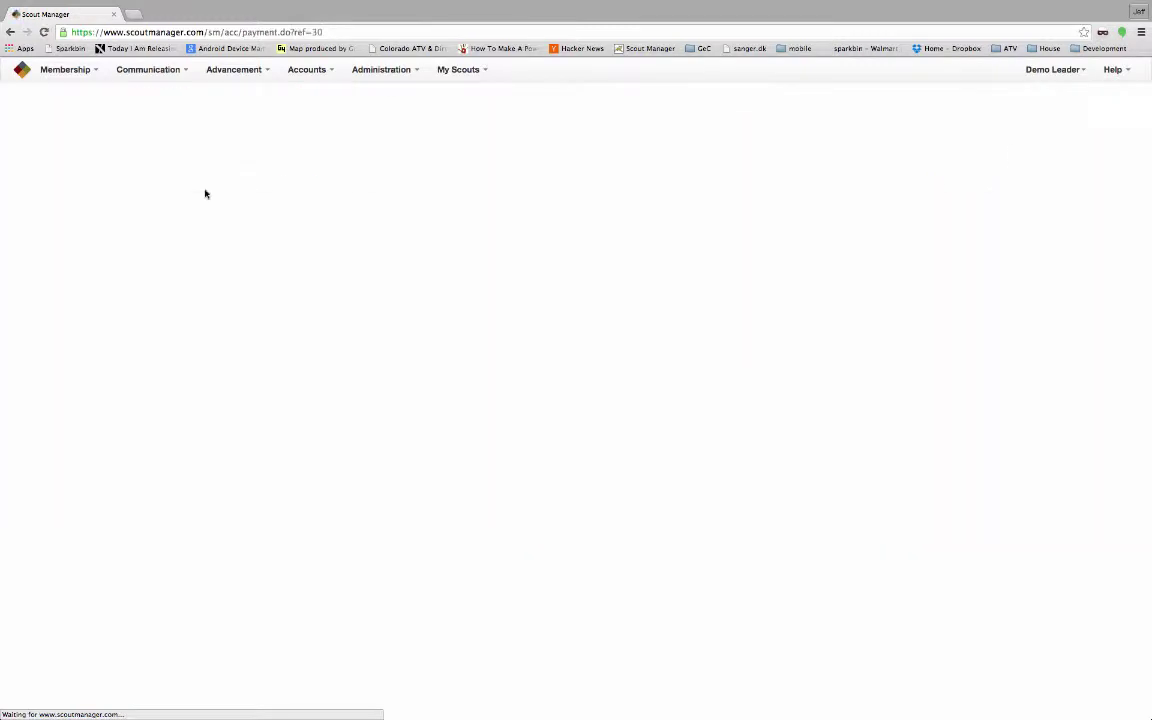
{"action": "left_click", "coordinate": [125, 180]}
{"action": "left_click", "coordinate": [155, 189]}
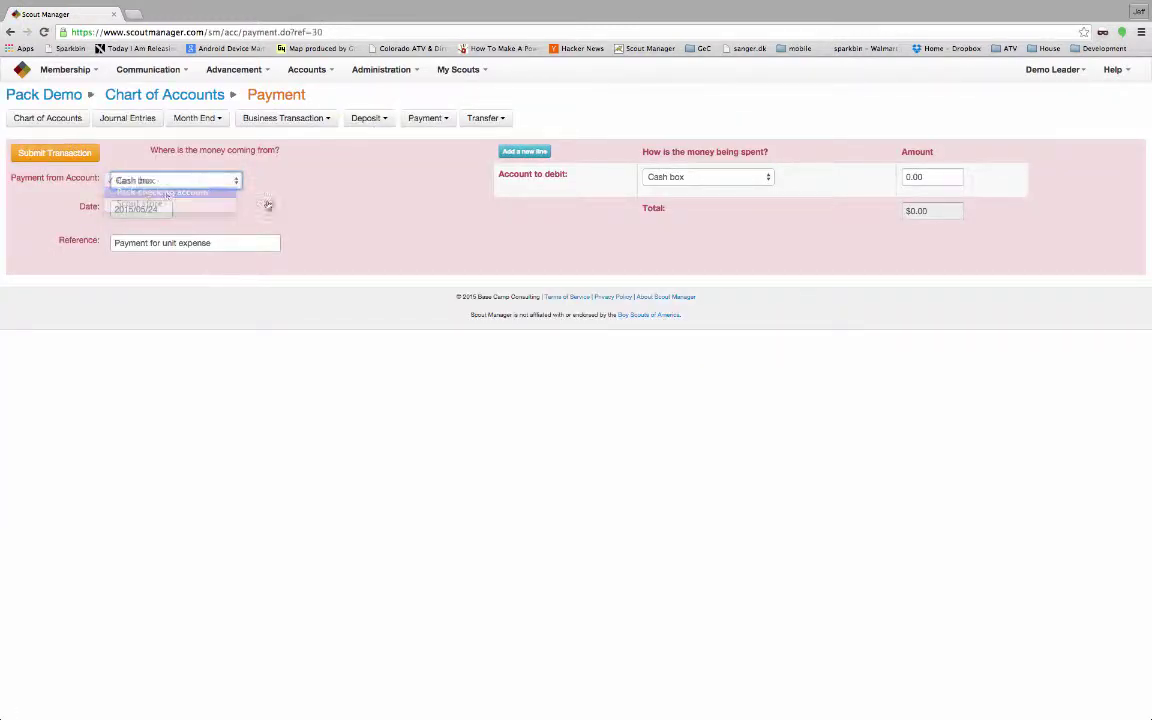
{"action": "left_click", "coordinate": [680, 178]}
{"action": "left_click", "coordinate": [687, 180]}
{"action": "left_click", "coordinate": [686, 179]}
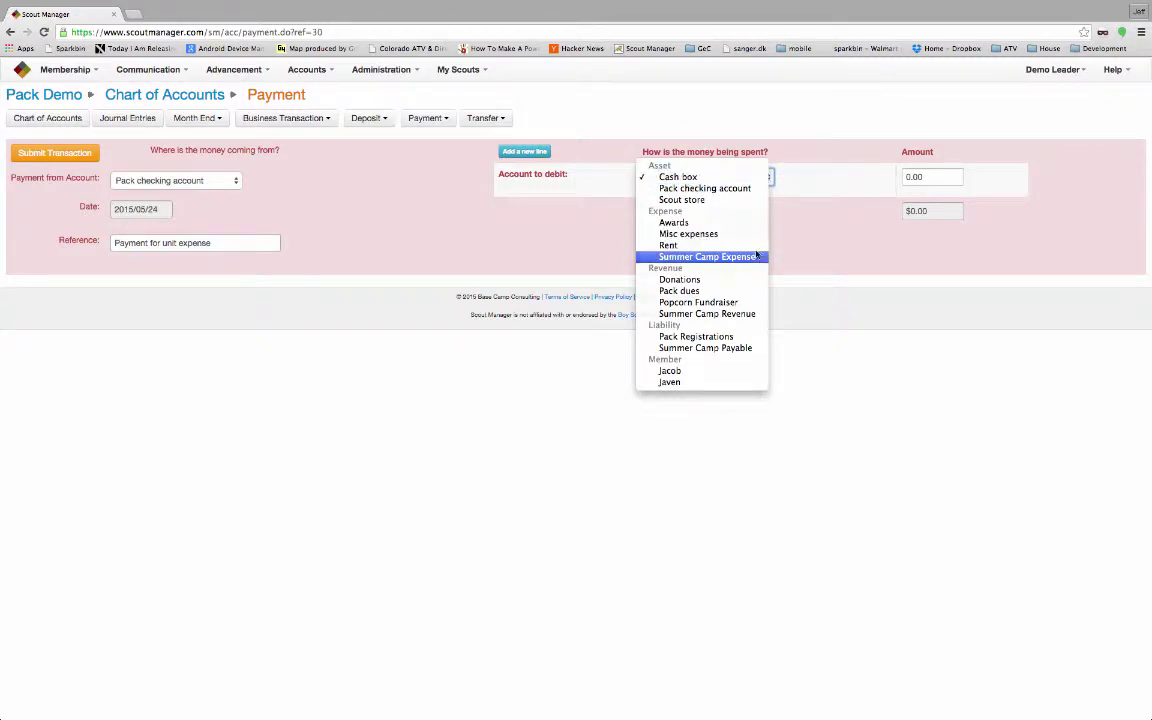
{"action": "left_click", "coordinate": [707, 257]}
Enter the amount, set the reference to a scout's summer camp travel expense, and submit.
{"action": "left_click", "coordinate": [927, 177]}
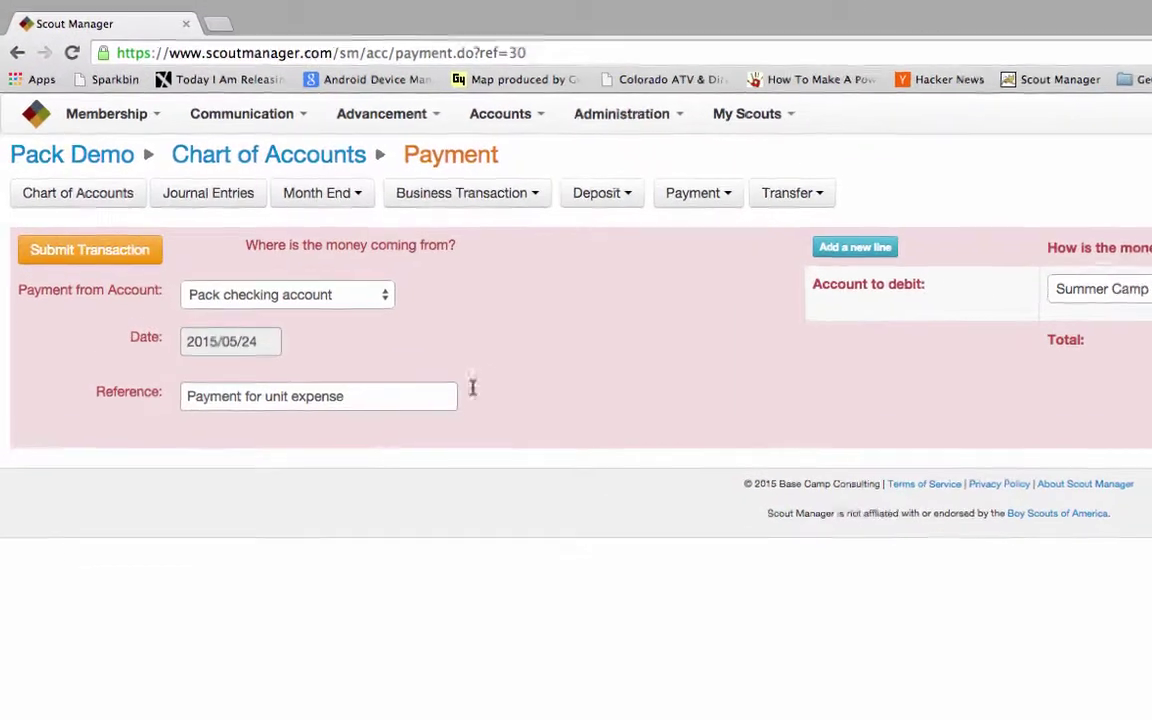
{"action": "left_click", "coordinate": [257, 247]}
{"action": "key", "text": "BackSpace"}
{"action": "key", "text": "BackSpace"}
{"action": "key", "text": "BackSpace"}
{"action": "key", "text": "BackSpace"}
{"action": "key", "text": "BackSpace"}
{"action": "key", "text": "BackSpace"}
{"action": "key", "text": "BackSpace"}
{"action": "type", "text": "JOhn"}
{"action": "key", "text": "BackSpace"}
{"action": "key", "text": "BackSpace"}
{"action": "key", "text": "BackSpace"}
{"action": "key", "text": "BackSpace"}
{"action": "type", "text": "John Parker summer camp trai"}
{"action": "key", "text": "BackSpace"}
{"action": "key", "text": "BackSpace"}
{"action": "key", "text": "BackSpace"}
{"action": "type", "text": "ravel expense"}
{"action": "key", "text": "BackSpace"}
{"action": "key", "text": "BackSpace"}
{"action": "key", "text": "BackSpace"}
{"action": "type", "text": "nse"}
{"action": "left_click", "coordinate": [649, 430]}
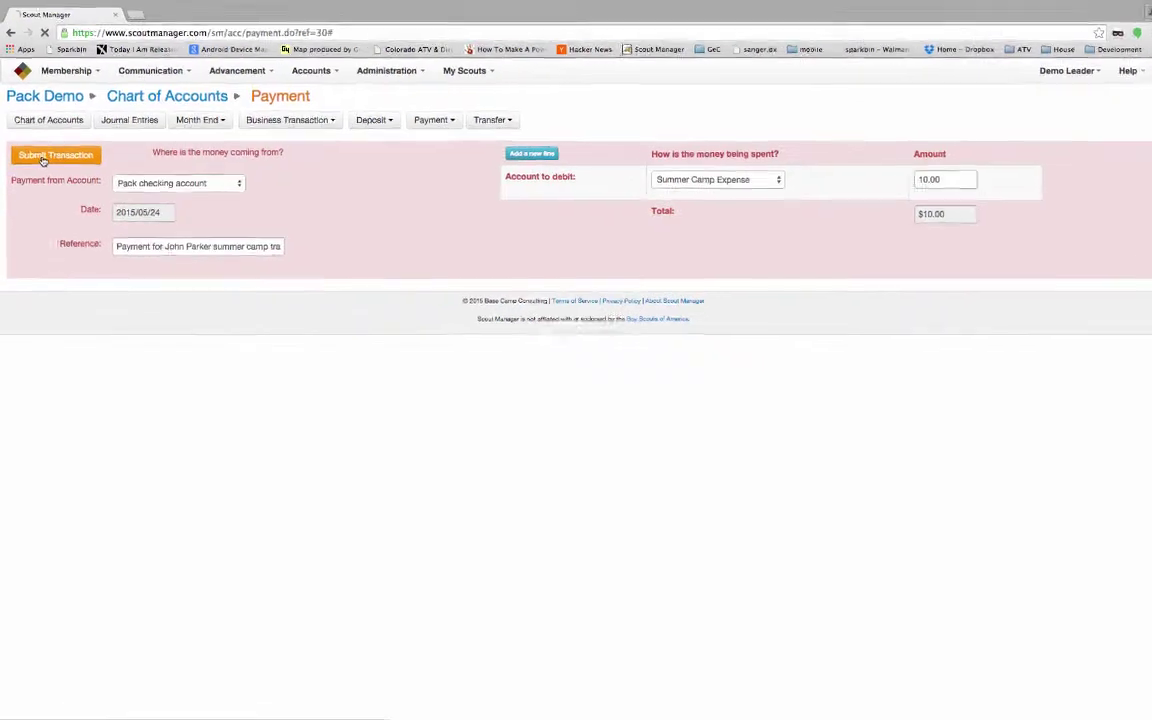
{"action": "left_click", "coordinate": [44, 260]}
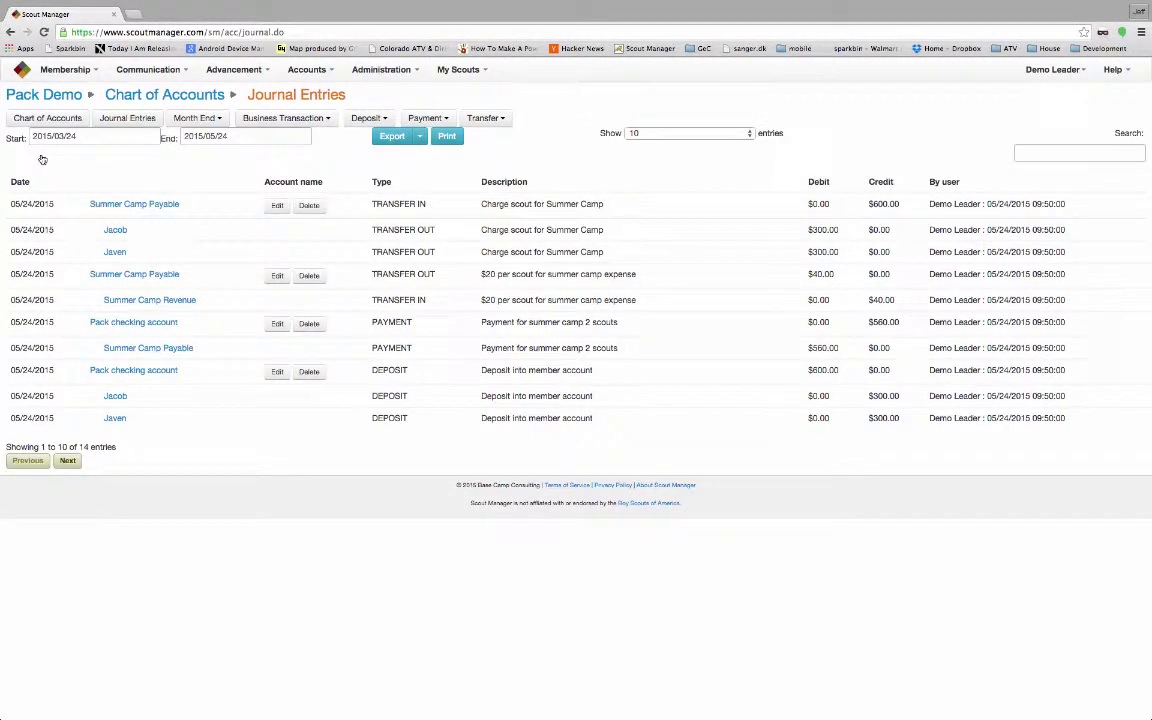
Check the next page of journal entries, then confirm Pack checking at $5,020.00 in the Chart of Accounts.
{"action": "left_click", "coordinate": [68, 461]}
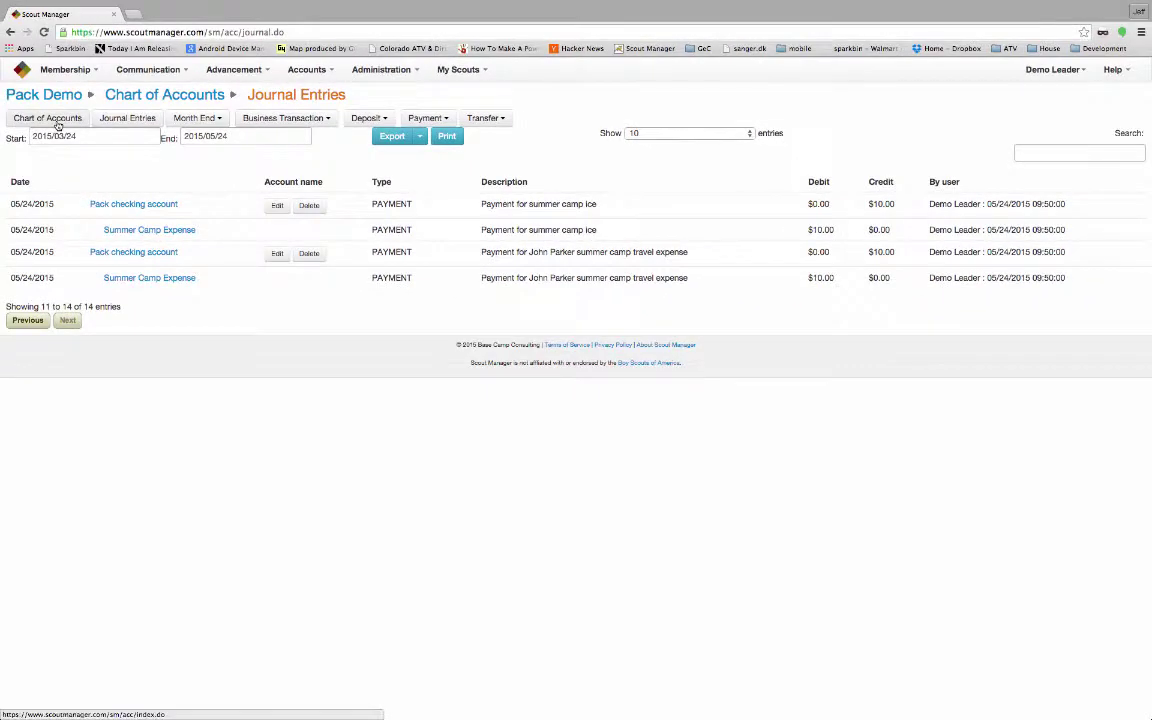
{"action": "left_click", "coordinate": [57, 122]}
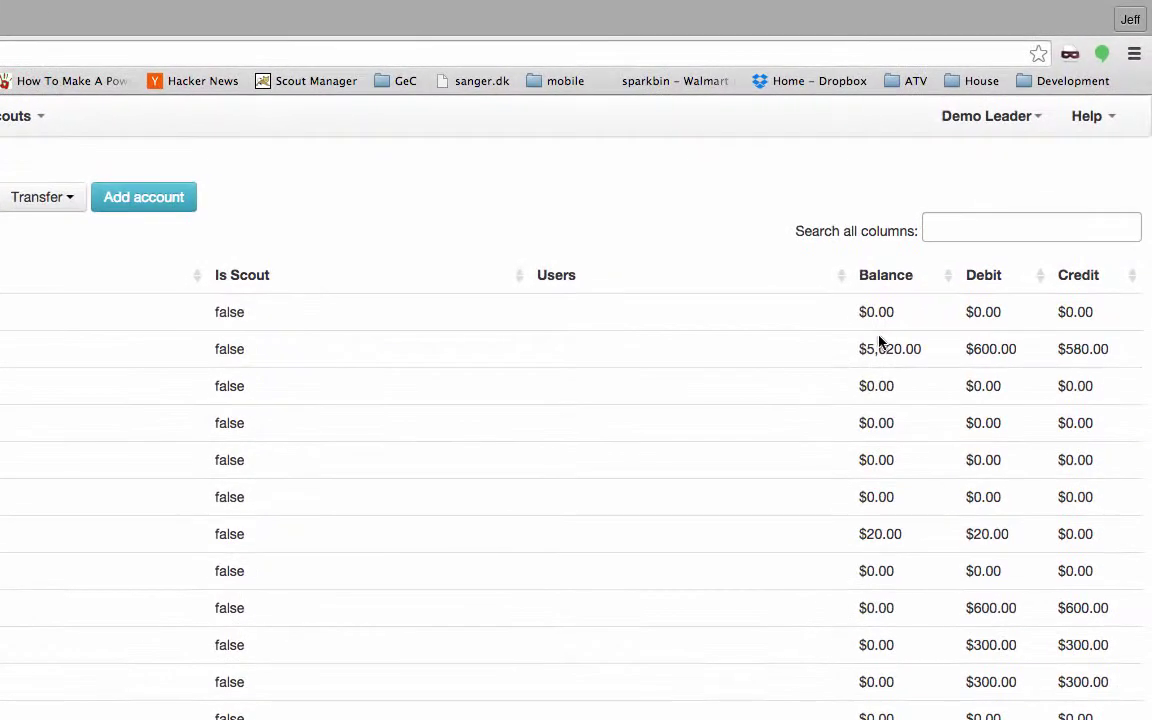
{"action": "left_click_drag", "start_coordinate": [864, 348], "coordinate": [948, 352]}
{"action": "left_click", "coordinate": [711, 366]}
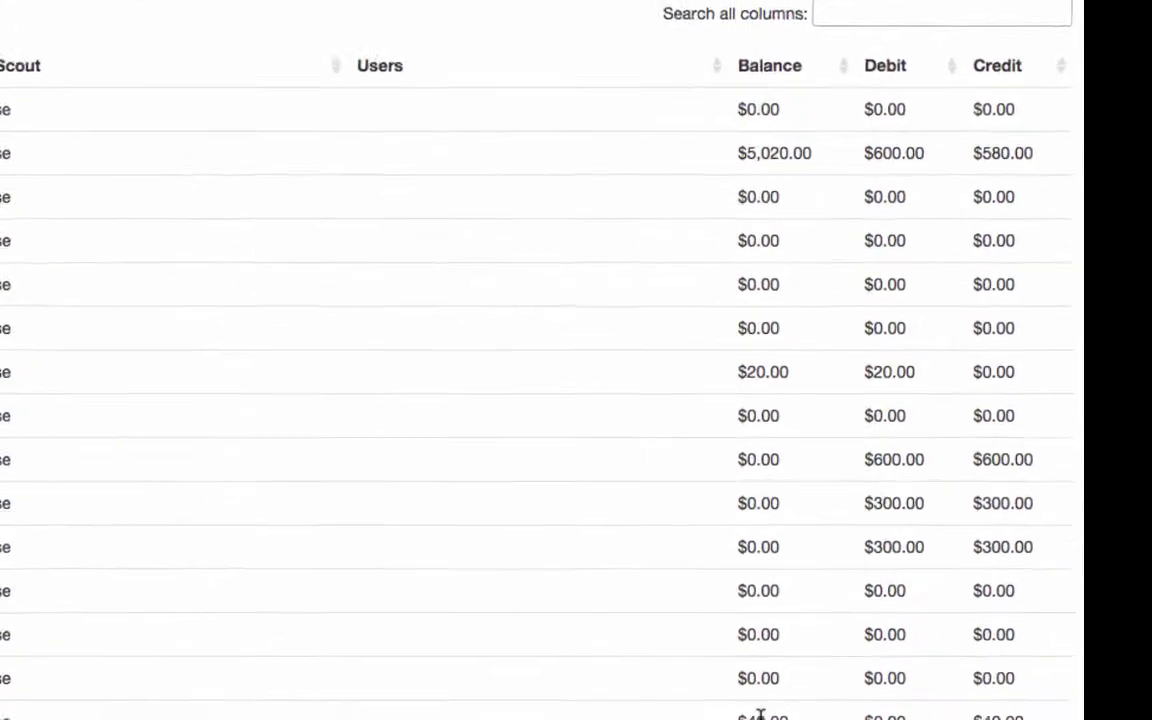
Check Summer Camp Revenue at $40.00 and Summer Camp Expense at $20.00.
{"action": "double_click", "coordinate": [760, 714]}
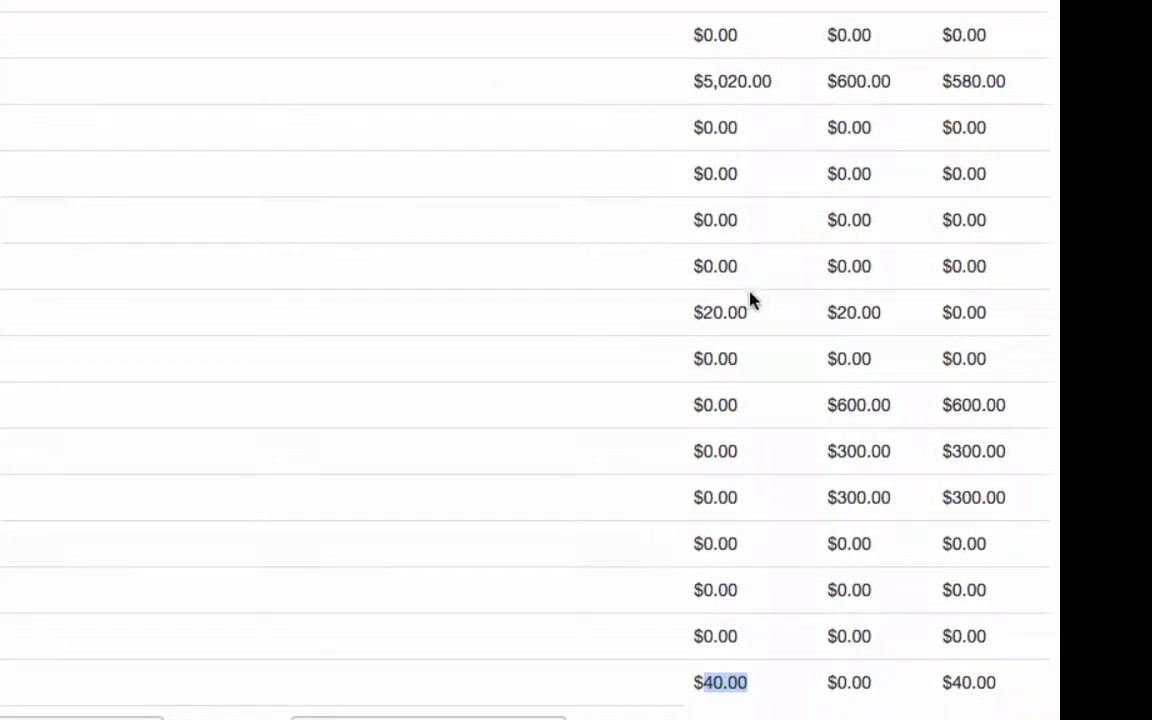
{"action": "double_click", "coordinate": [716, 312]}
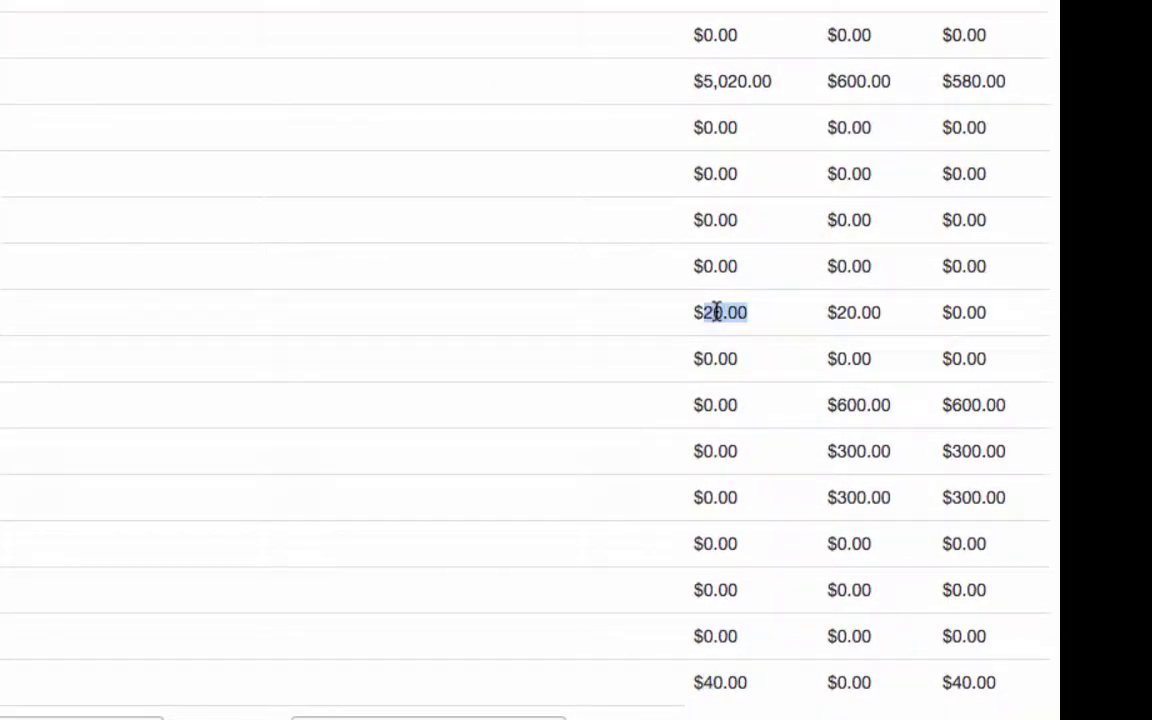
{"action": "left_click", "coordinate": [716, 312]}
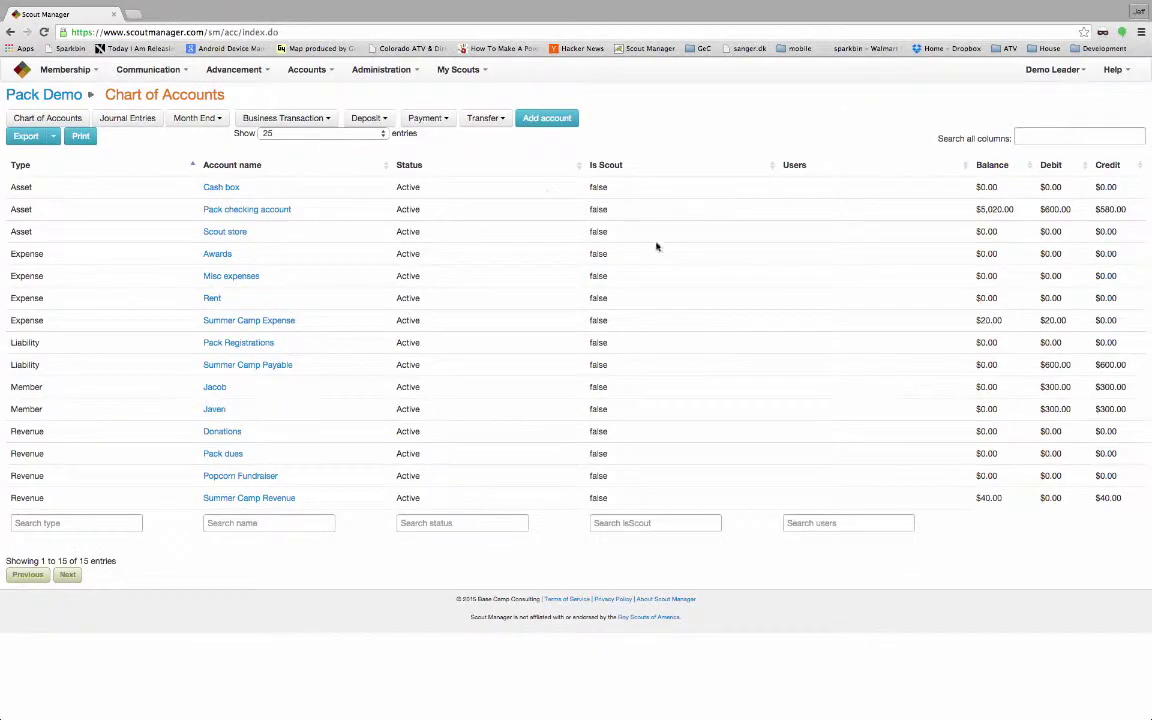
Start crediting member accounts from Summer Camp Revenue, 10.00 for each scout.
{"action": "left_click", "coordinate": [485, 119]}
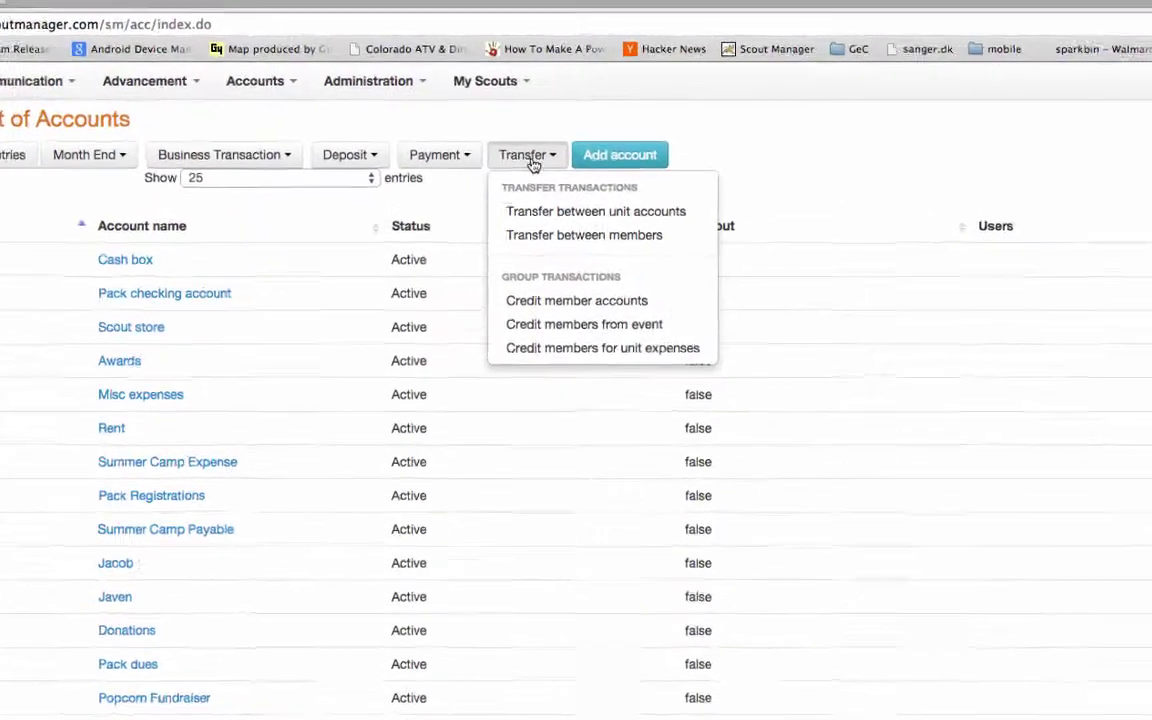
{"action": "left_click", "coordinate": [557, 330]}
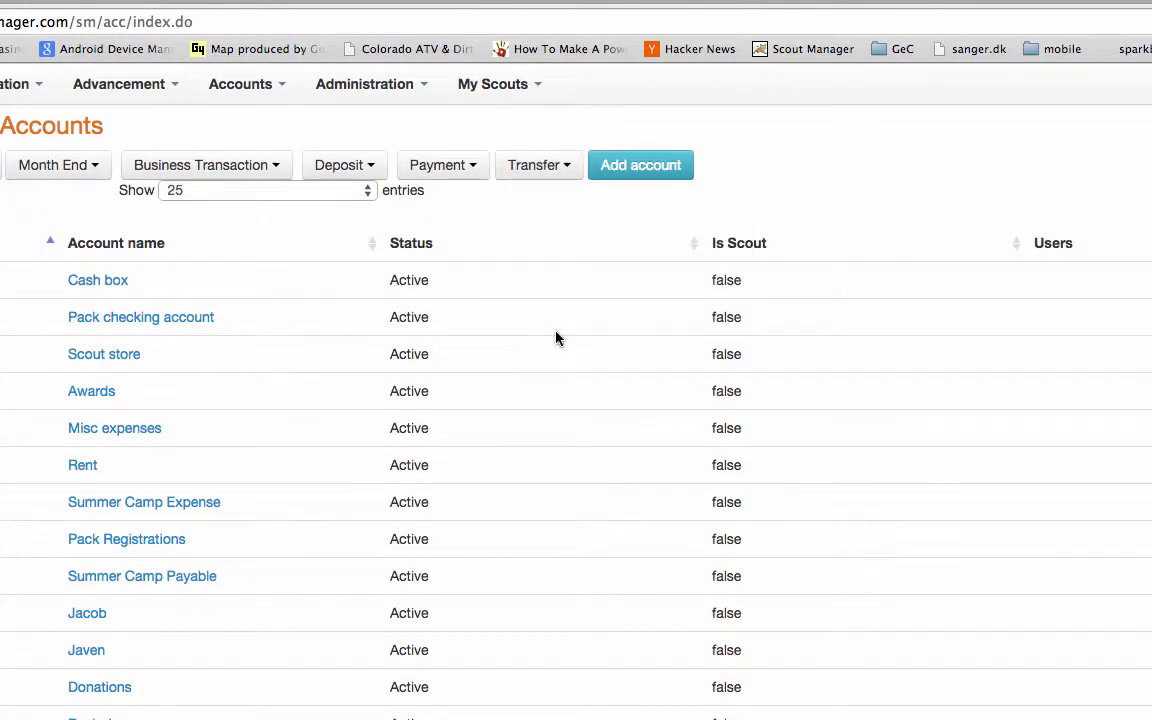
{"action": "left_click", "coordinate": [94, 278]}
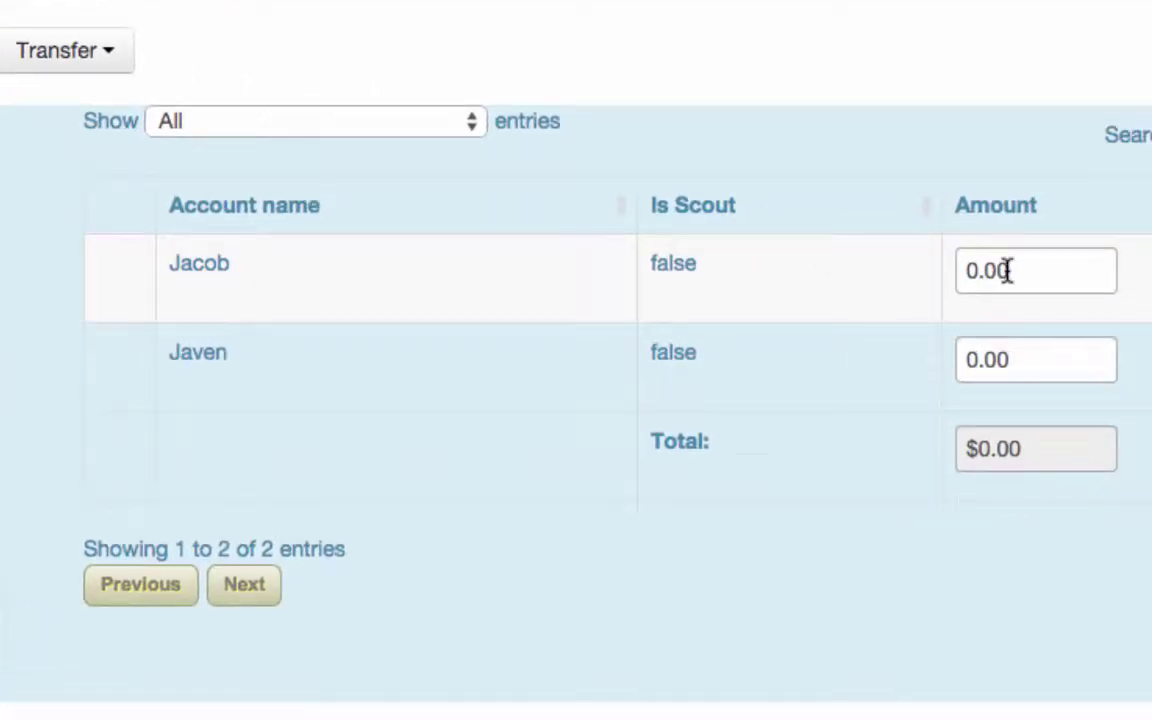
{"action": "left_click", "coordinate": [1008, 270]}
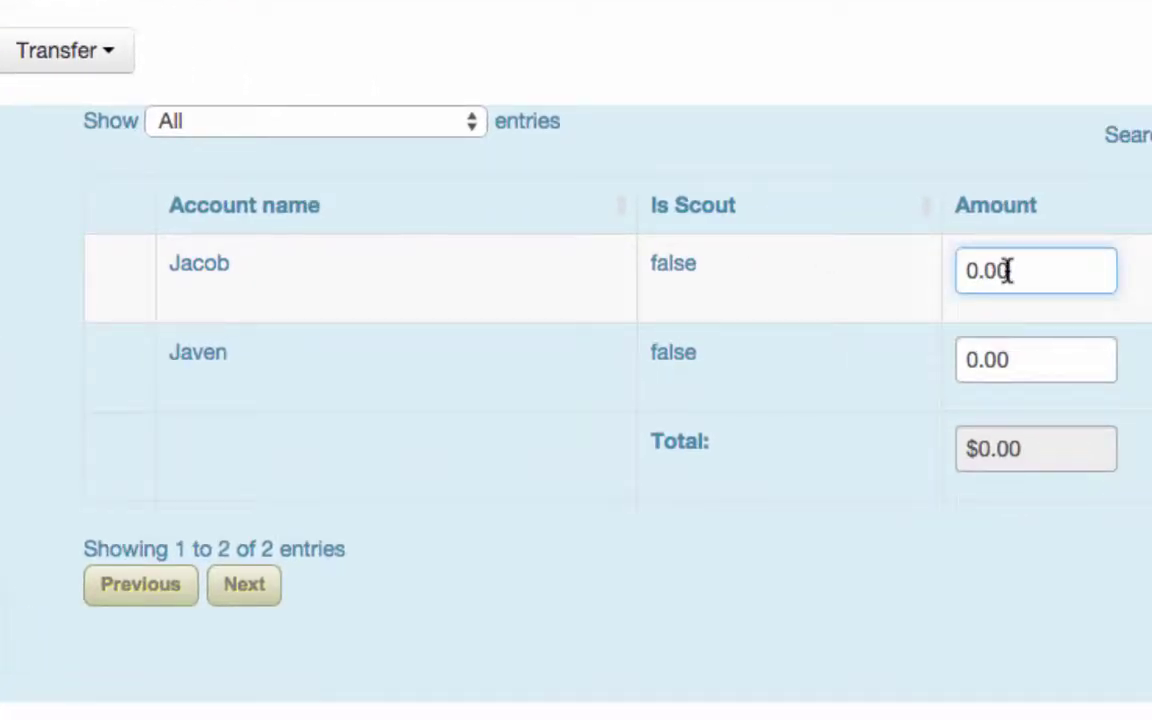
{"action": "type", "text": "1"}
{"action": "key", "text": "Tab"}
{"action": "type", "text": "10"}
{"action": "key", "text": "Tab"}
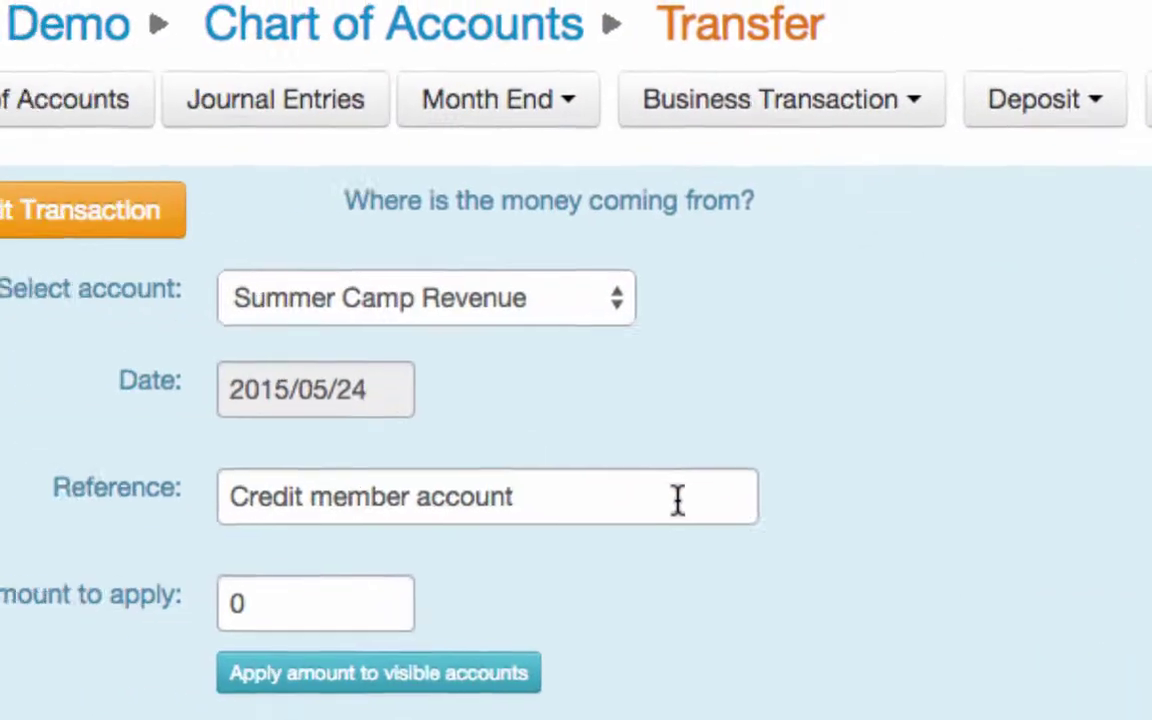
End the reference with 'for summer camp overage' and submit the credit transfer.
{"action": "left_click", "coordinate": [825, 514]}
{"action": "type", "text": "for summer camp d"}
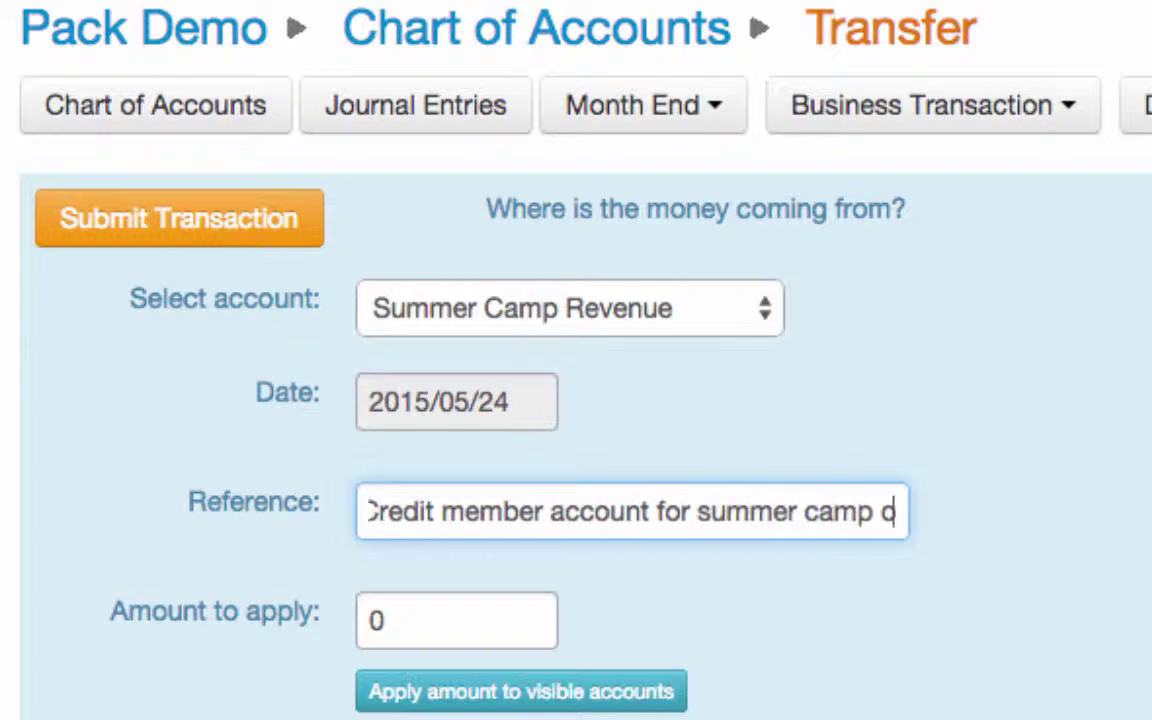
{"action": "key", "text": "BackSpace"}
{"action": "type", "text": "ove"}
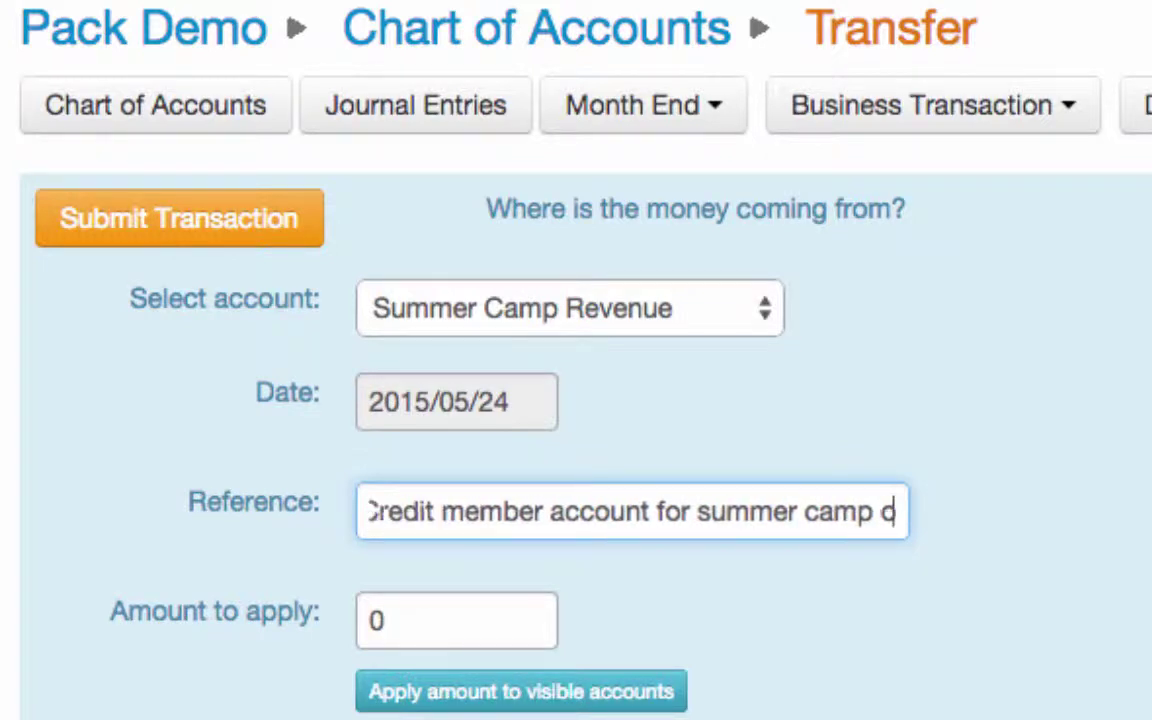
{"action": "key", "text": "BackSpace"}
{"action": "type", "text": "overa"}
{"action": "key", "text": "BackSpace"}
{"action": "type", "text": "age"}
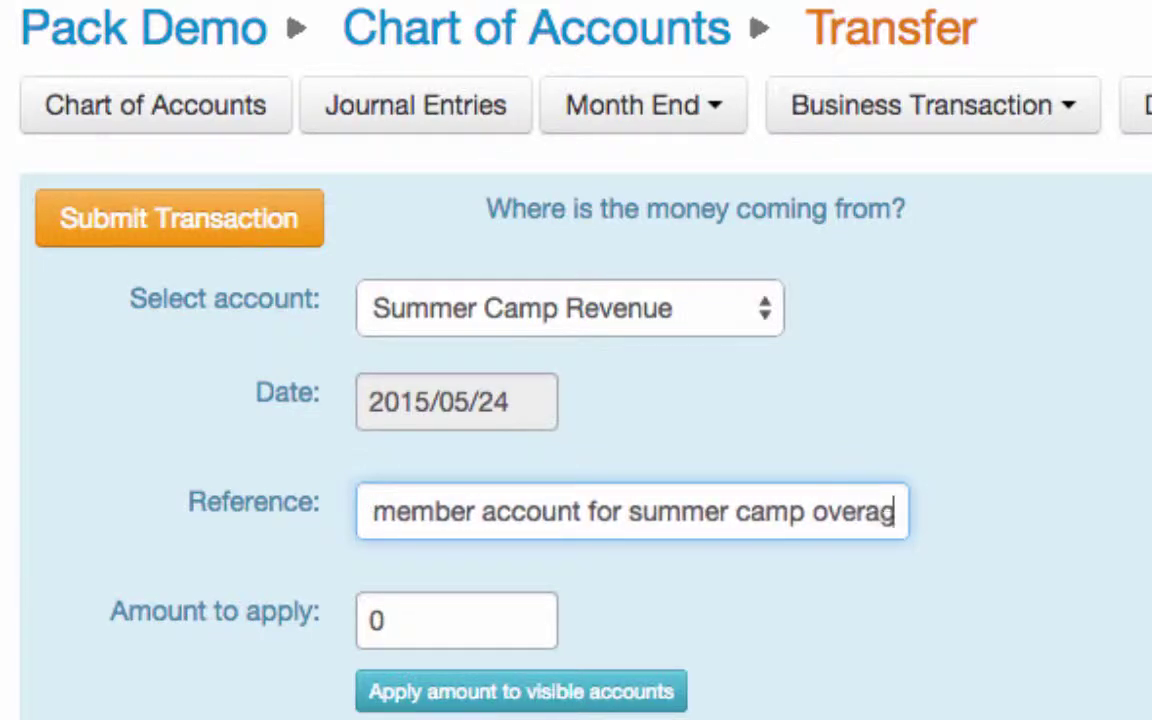
{"action": "left_click", "coordinate": [160, 226]}
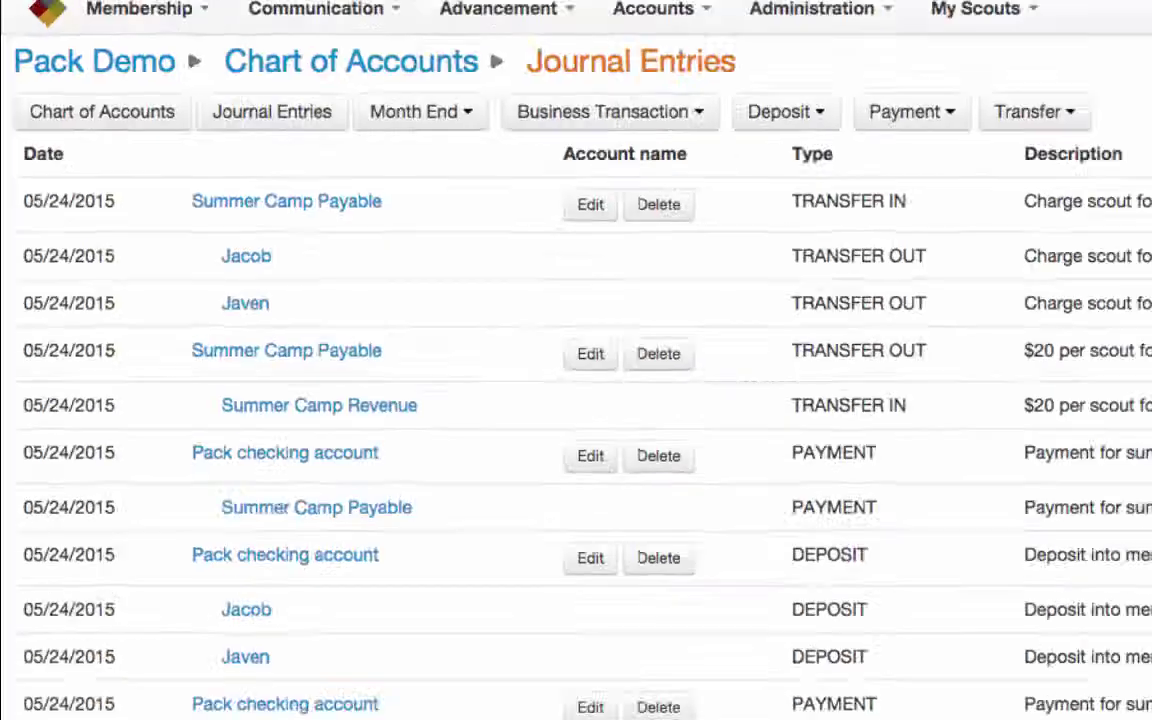
{"action": "left_click", "coordinate": [69, 392]}
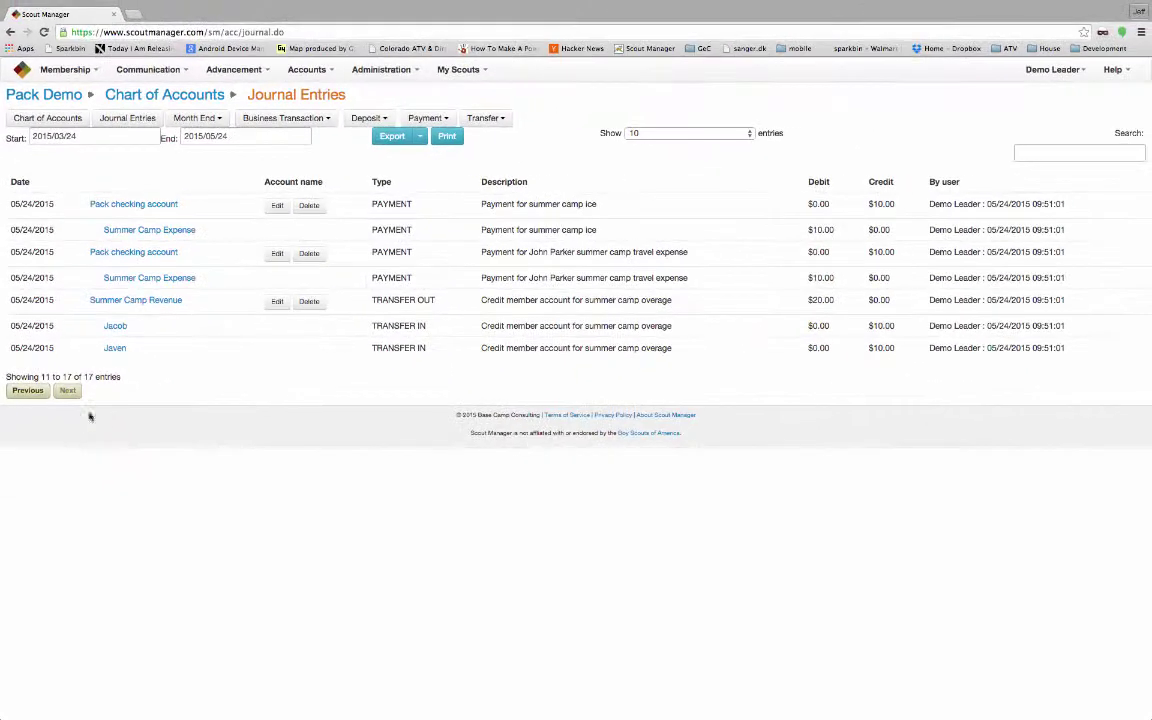